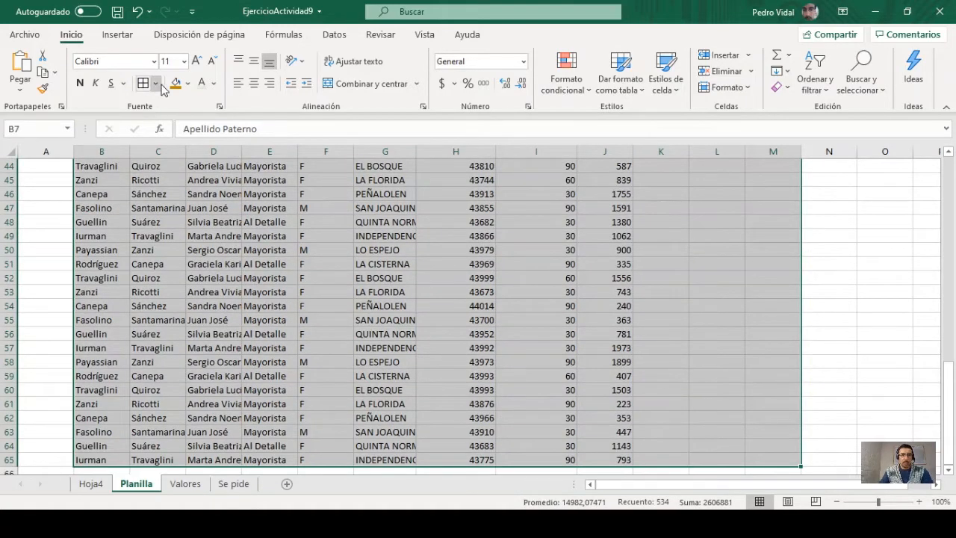
Apply all borders and a thick outside border to the client table, B7:M65.
{"action": "scroll", "coordinate": [173, 227], "scroll_direction": "up", "scroll_amount": 15}
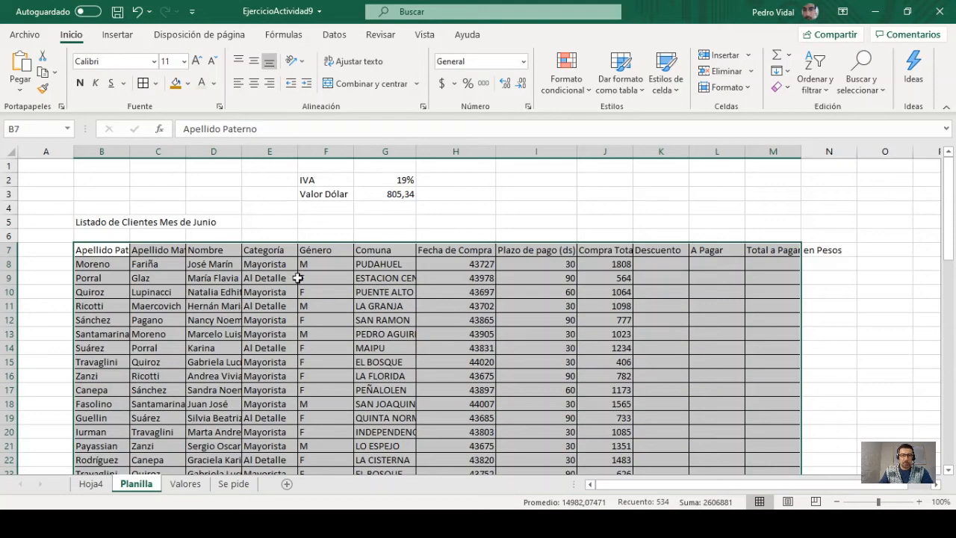
{"action": "left_click_drag", "start_coordinate": [109, 250], "coordinate": [756, 254]}
{"action": "key", "text": "ctrl+shift+Down"}
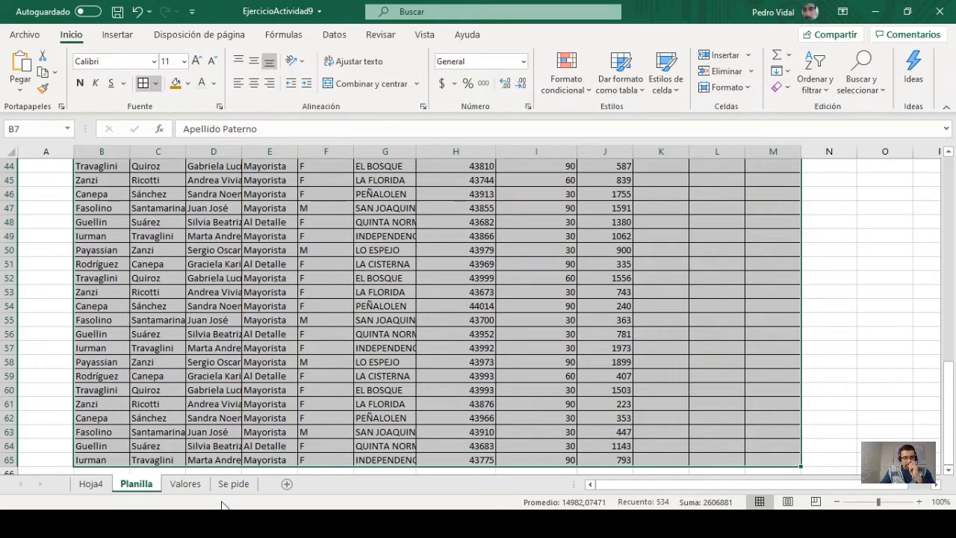
Format the table's header row, B7:M7, with a dark blue fill, gold text and font size 12.
{"action": "scroll", "coordinate": [221, 502], "scroll_direction": "up", "scroll_amount": 15}
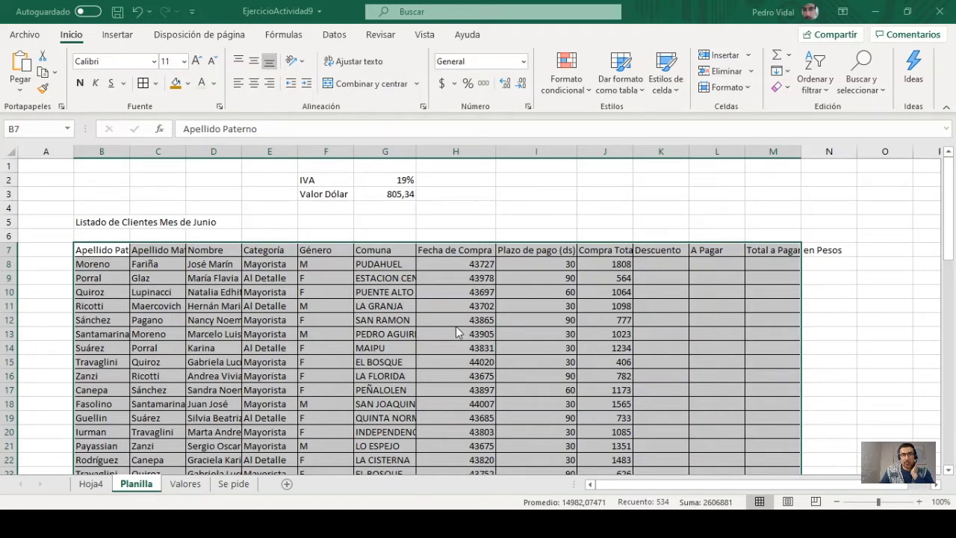
{"action": "mouse_move", "coordinate": [111, 250]}
{"action": "left_mouse_down"}
{"action": "mouse_move", "coordinate": [763, 250]}
{"action": "mouse_move", "coordinate": [124, 250]}
{"action": "left_mouse_up"}
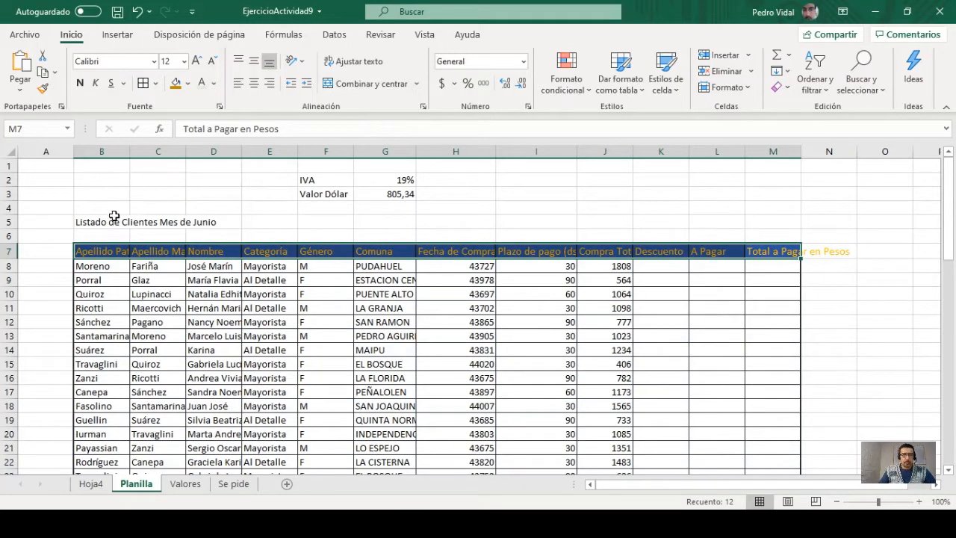
Merge and center the title Listado de Clientes Mes de Junio across B5:M5, with a dark gold fill and white text.
{"action": "left_click_drag", "start_coordinate": [109, 218], "coordinate": [756, 221]}
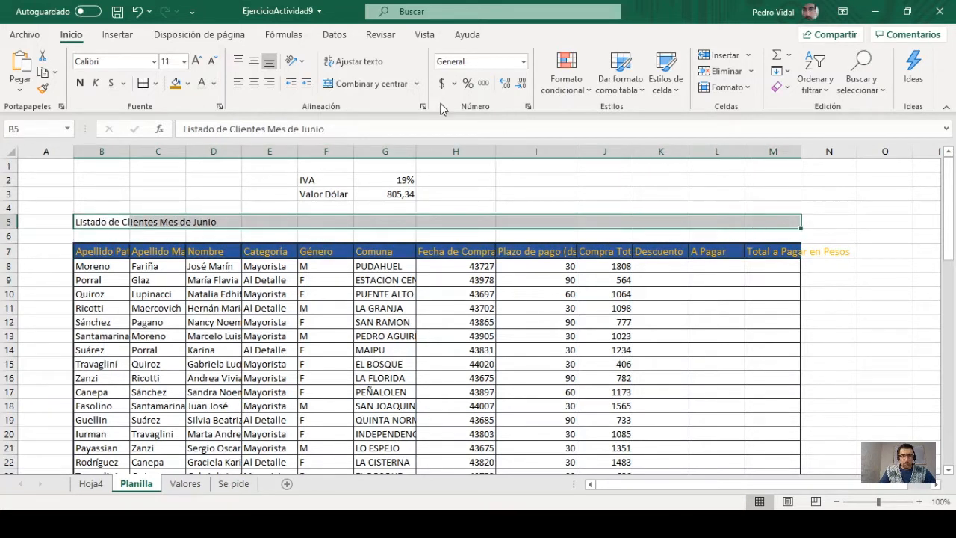
{"action": "left_click", "coordinate": [371, 83]}
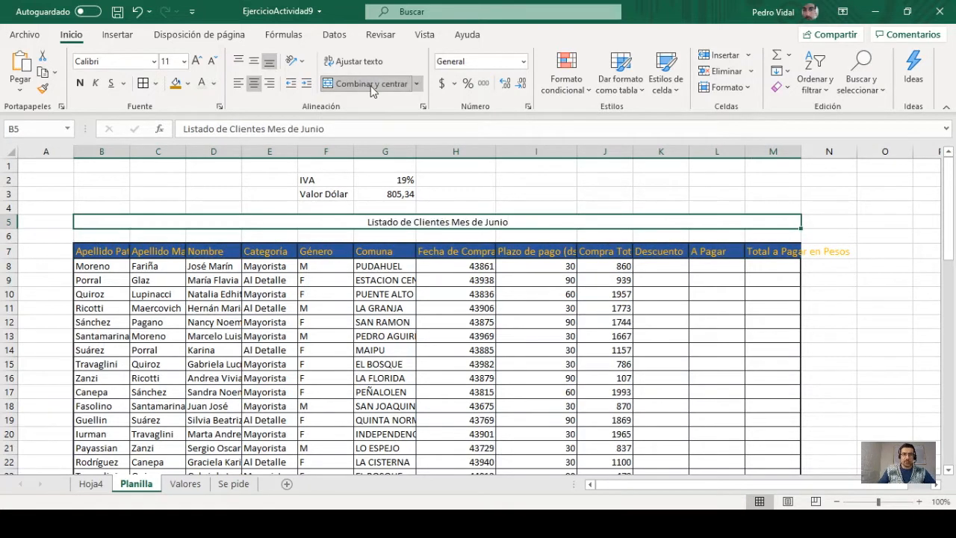
{"action": "left_click", "coordinate": [176, 83]}
{"action": "left_click", "coordinate": [202, 88]}
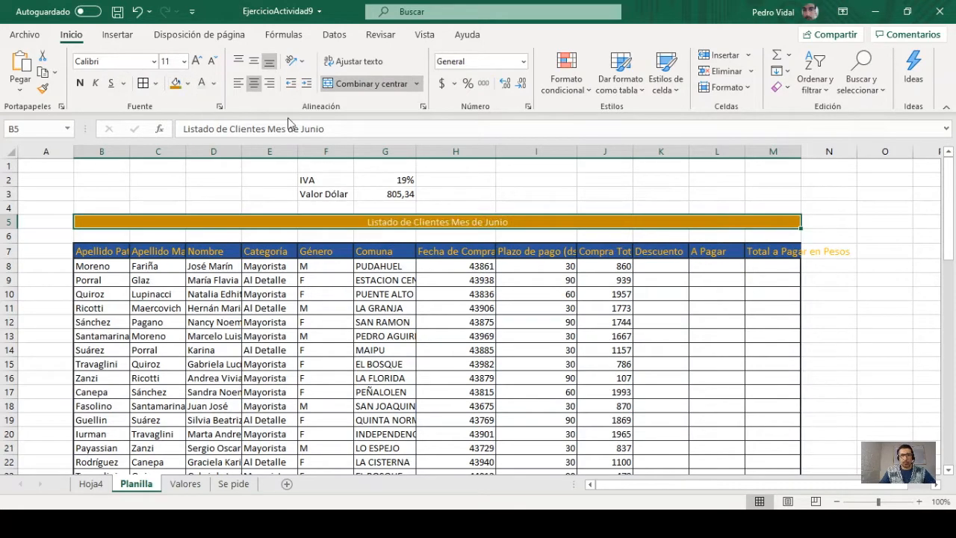
Set the merged title in row 5 to font size 14 and bold.
{"action": "left_click", "coordinate": [197, 60]}
{"action": "left_click", "coordinate": [196, 60]}
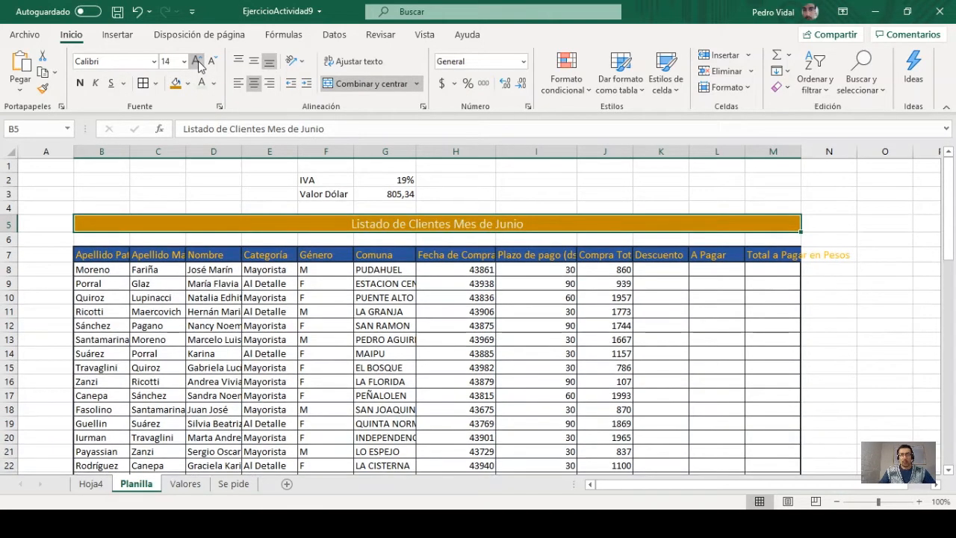
{"action": "left_click", "coordinate": [80, 83]}
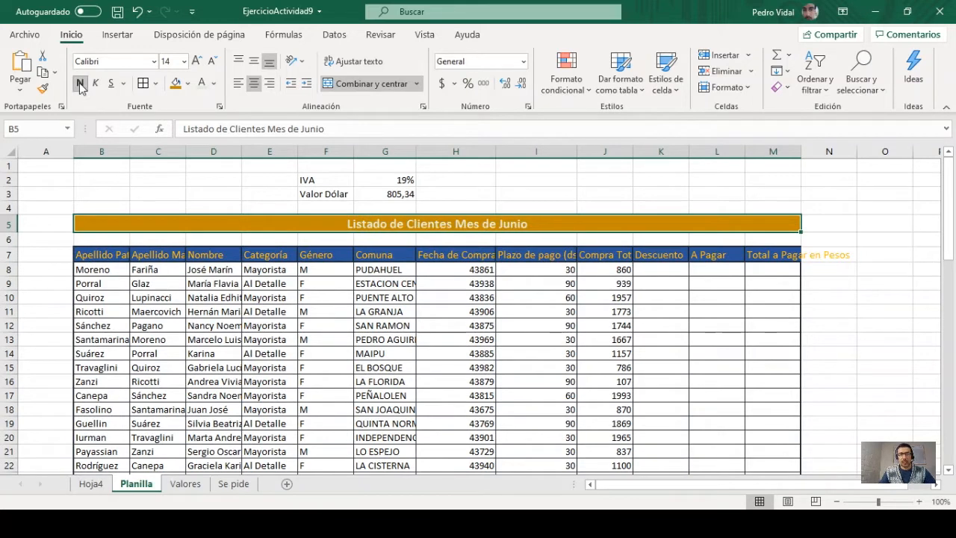
Add borders to the IVA and Valor Dólar cells, F2:G3, and hide the sheet's gridlines.
{"action": "left_click_drag", "start_coordinate": [331, 183], "coordinate": [365, 194]}
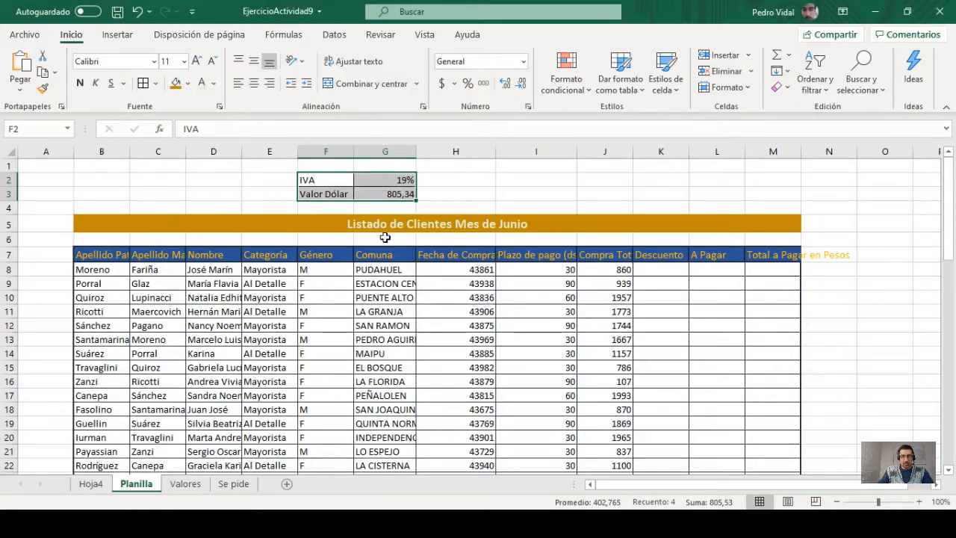
{"action": "left_click", "coordinate": [427, 35]}
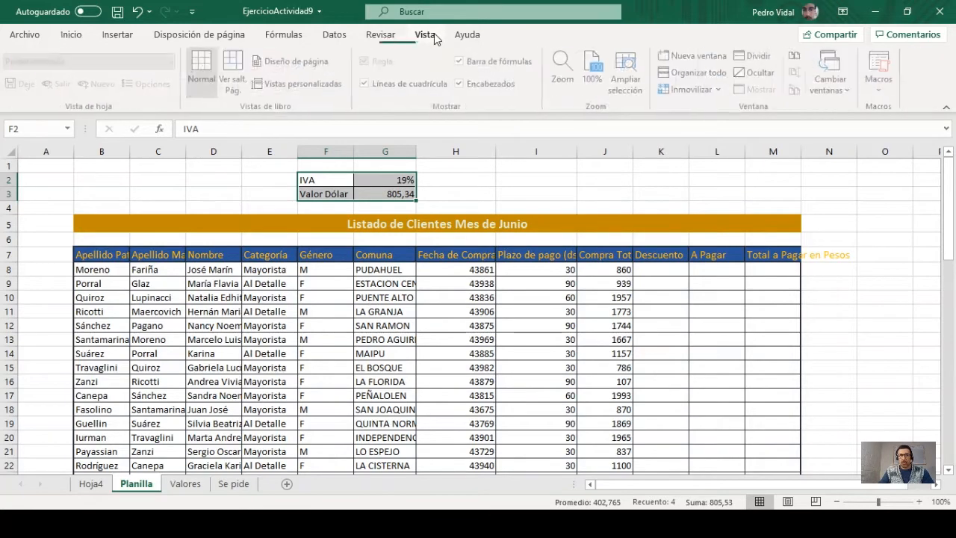
{"action": "left_click", "coordinate": [366, 84]}
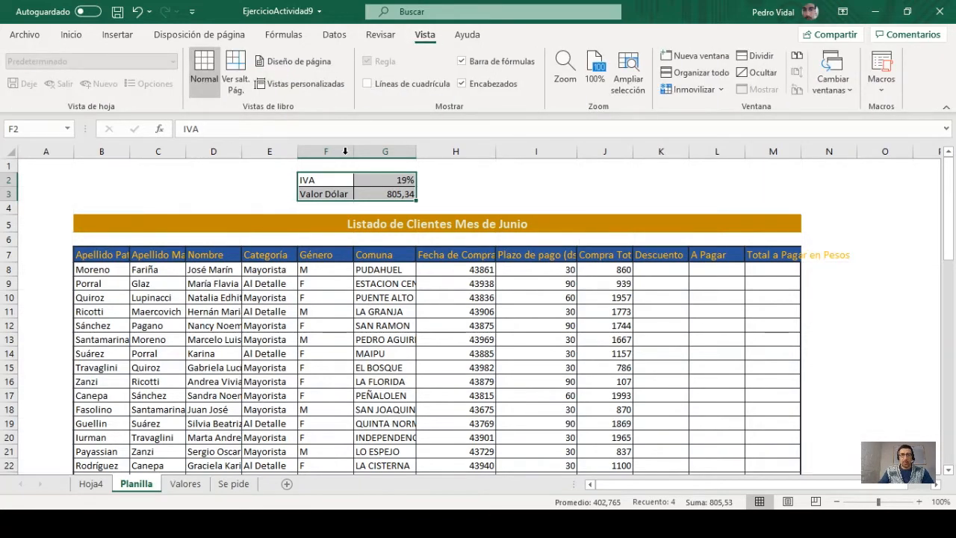
{"action": "left_click", "coordinate": [50, 227]}
AutoFit the widths of columns B to M to their contents.
{"action": "scroll", "coordinate": [232, 262], "scroll_direction": "down", "scroll_amount": 1}
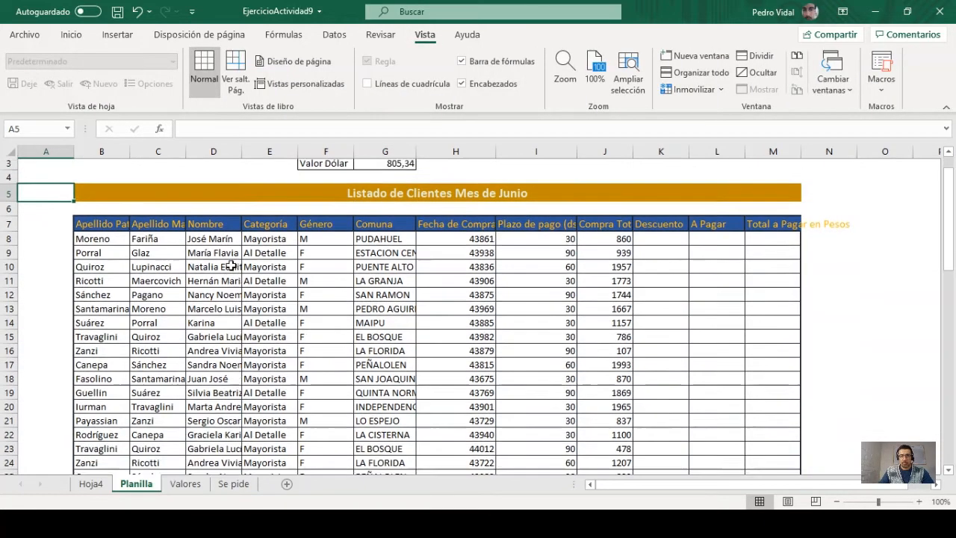
{"action": "scroll", "coordinate": [231, 265], "scroll_direction": "down", "scroll_amount": 16}
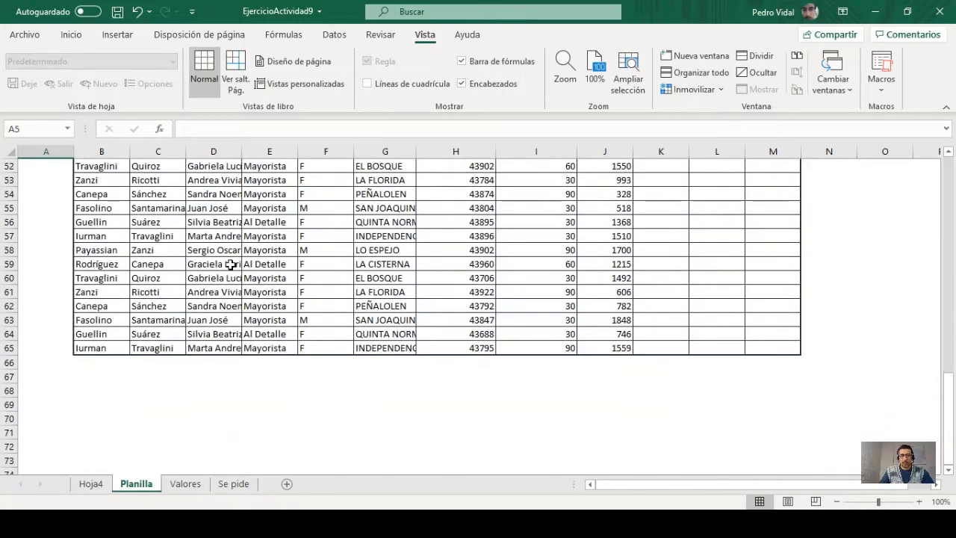
{"action": "scroll", "coordinate": [231, 265], "scroll_direction": "up", "scroll_amount": 9}
{"action": "scroll", "coordinate": [230, 265], "scroll_direction": "up", "scroll_amount": 8}
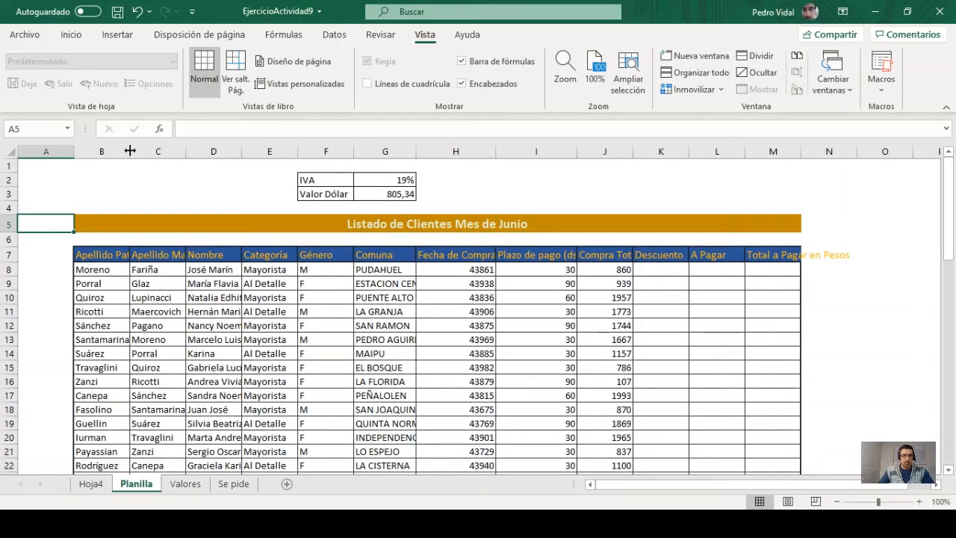
{"action": "left_click_drag", "start_coordinate": [105, 151], "coordinate": [260, 154]}
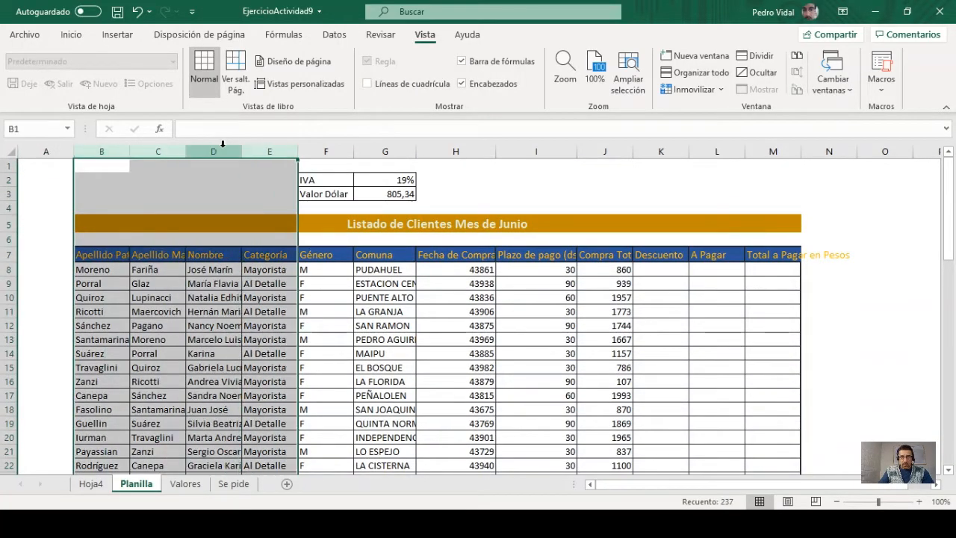
{"action": "double_click", "coordinate": [183, 151]}
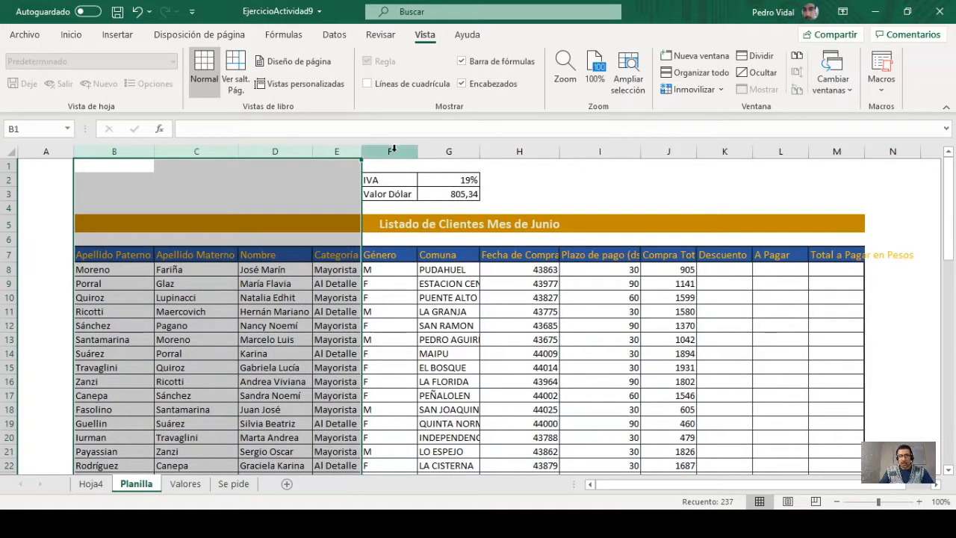
{"action": "left_click_drag", "start_coordinate": [394, 149], "coordinate": [836, 164]}
{"action": "double_click", "coordinate": [417, 151]}
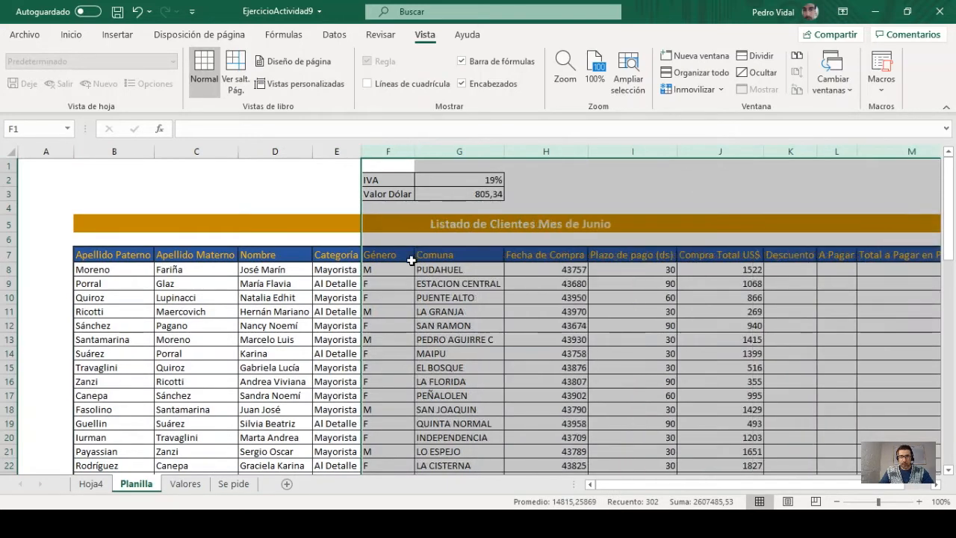
{"action": "left_click", "coordinate": [420, 297]}
Examine the formulas in the Fecha de Compra column, highlighting the lower and upper limit arguments of the one in H8.
{"action": "left_click", "coordinate": [529, 284]}
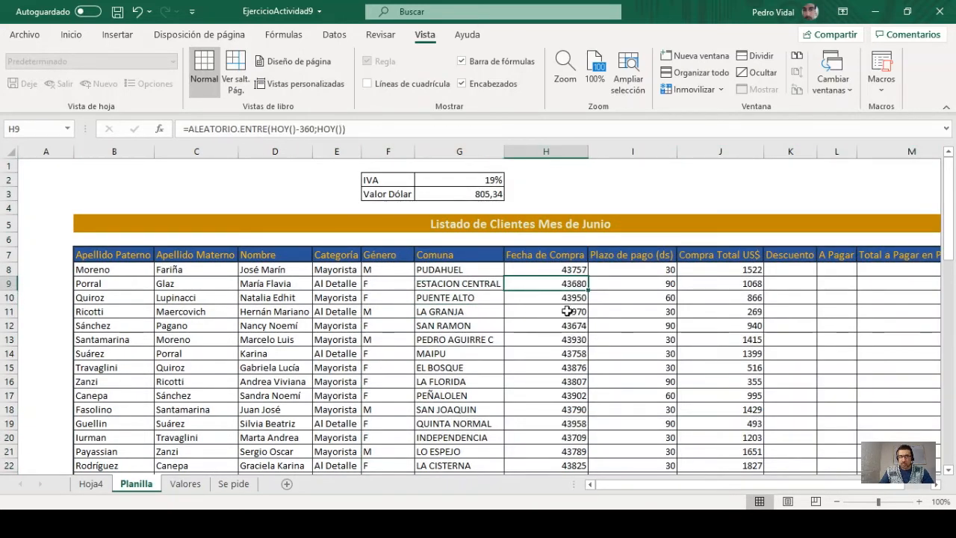
{"action": "left_click", "coordinate": [558, 269]}
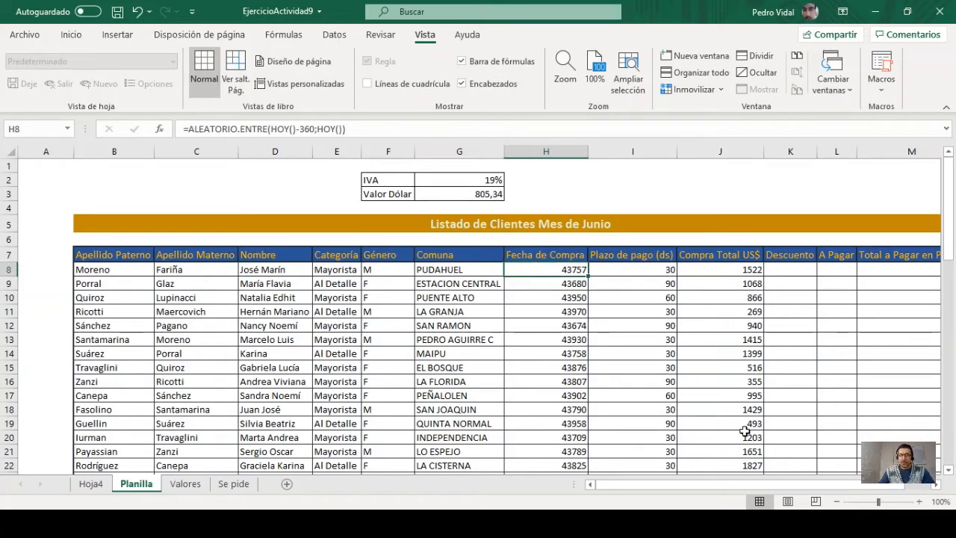
{"action": "left_click", "coordinate": [936, 484]}
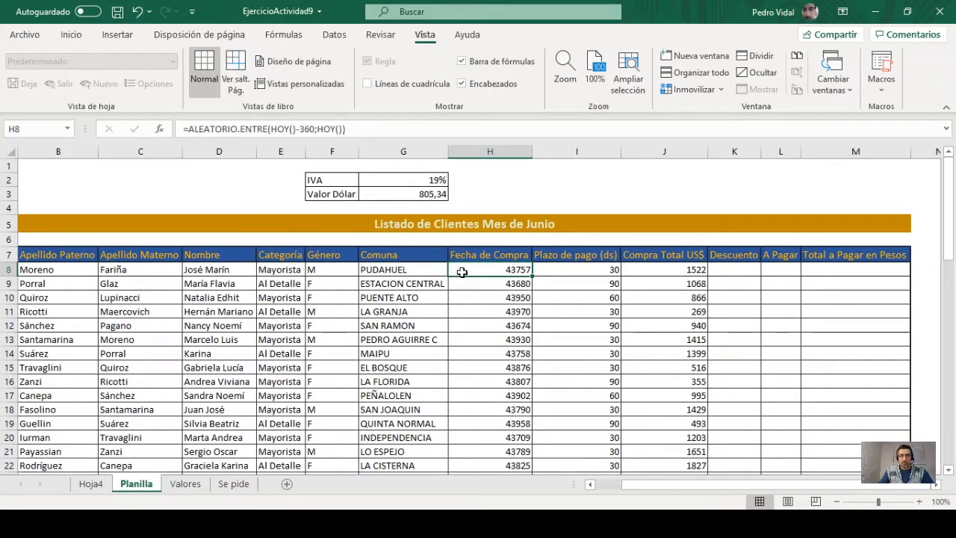
{"action": "left_click", "coordinate": [506, 310]}
{"action": "left_click", "coordinate": [503, 407]}
{"action": "left_click", "coordinate": [501, 340]}
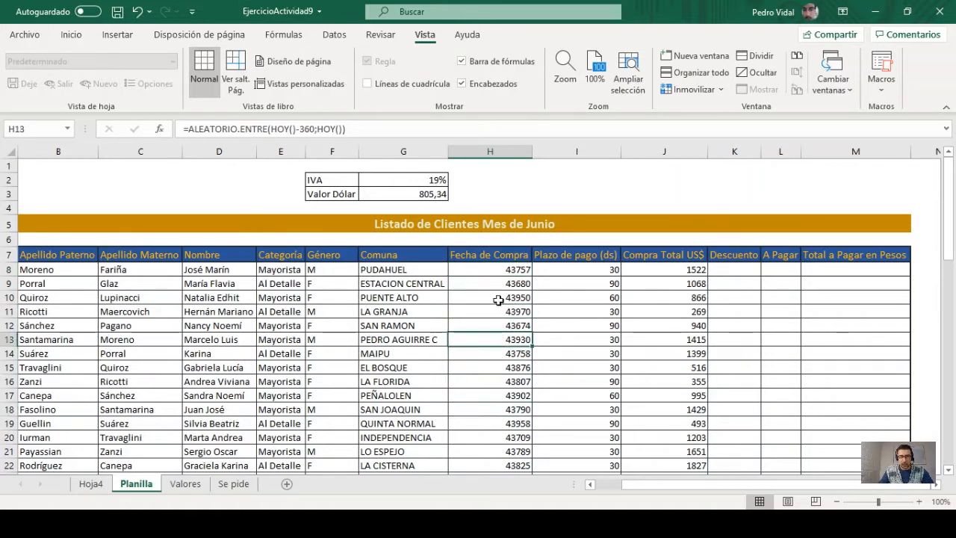
{"action": "left_click", "coordinate": [499, 270]}
{"action": "double_click", "coordinate": [499, 270]}
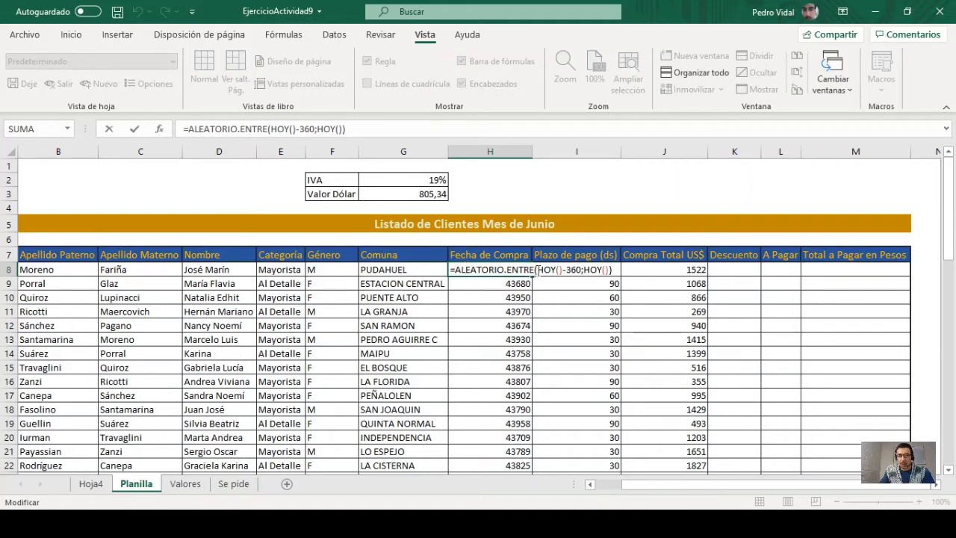
{"action": "left_click_drag", "start_coordinate": [536, 270], "coordinate": [577, 271]}
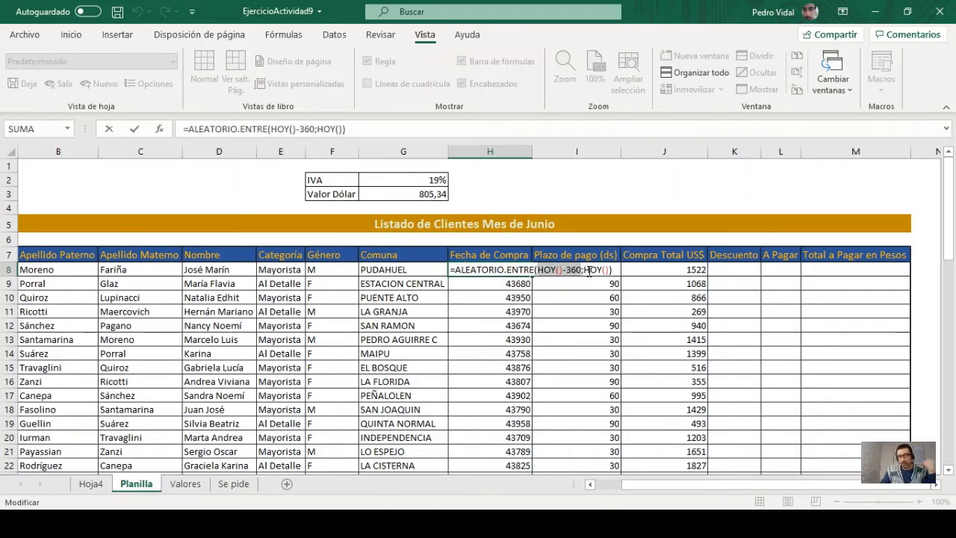
{"action": "left_click_drag", "start_coordinate": [589, 271], "coordinate": [609, 271]}
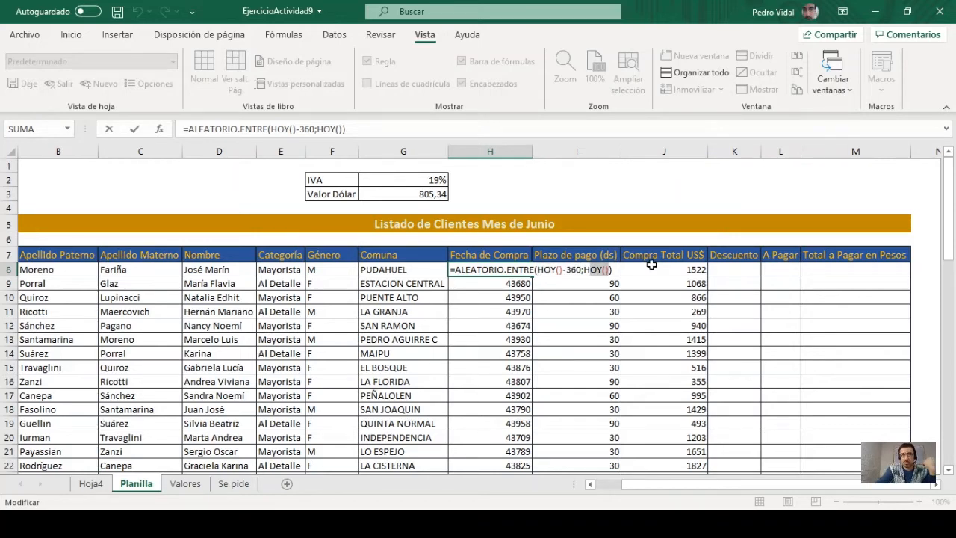
{"action": "key", "text": "Return"}
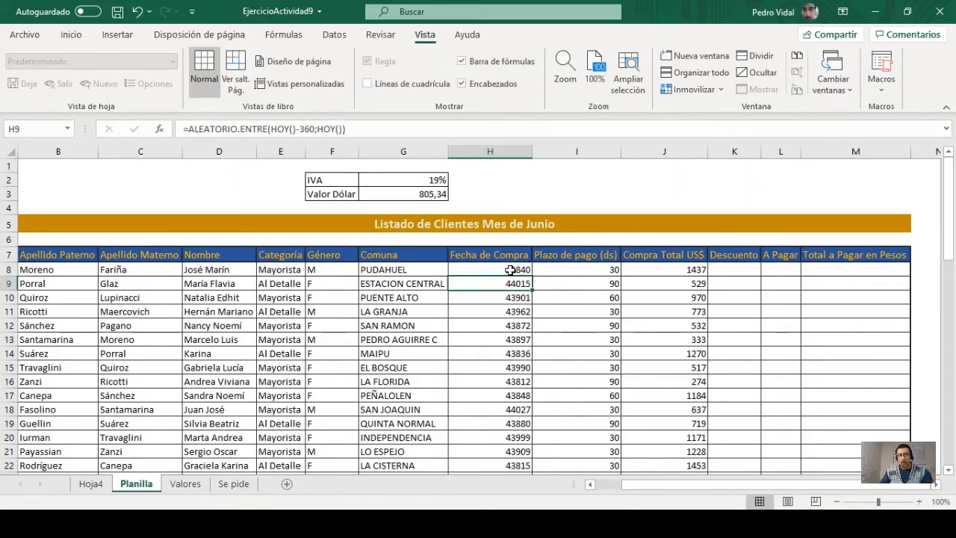
Check the Plazo de pago entries in column I and inspect the Compra Total US$ formula in J8.
{"action": "left_click", "coordinate": [510, 270]}
{"action": "left_click", "coordinate": [572, 270]}
{"action": "left_click", "coordinate": [662, 269]}
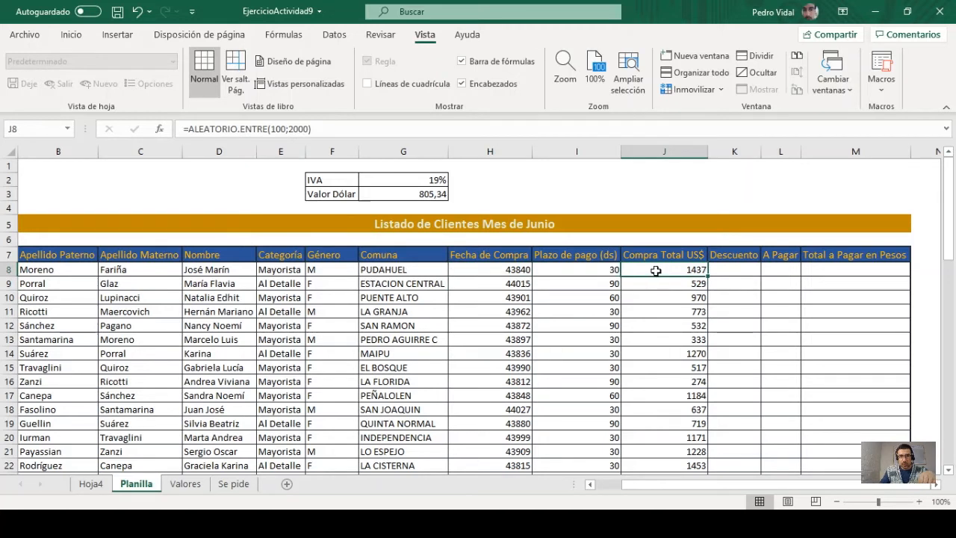
{"action": "left_click", "coordinate": [525, 270]}
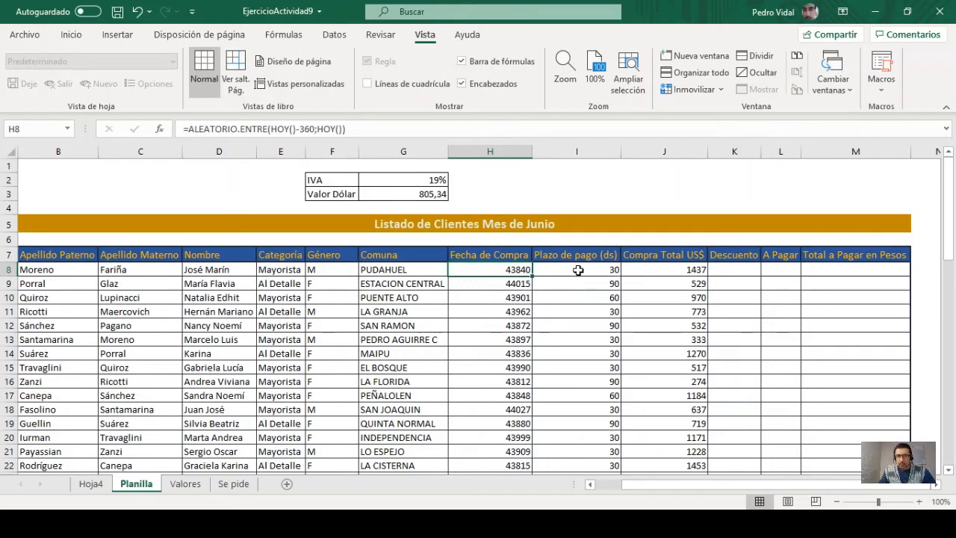
{"action": "left_click", "coordinate": [605, 269]}
{"action": "left_click", "coordinate": [602, 297]}
{"action": "left_click", "coordinate": [601, 312]}
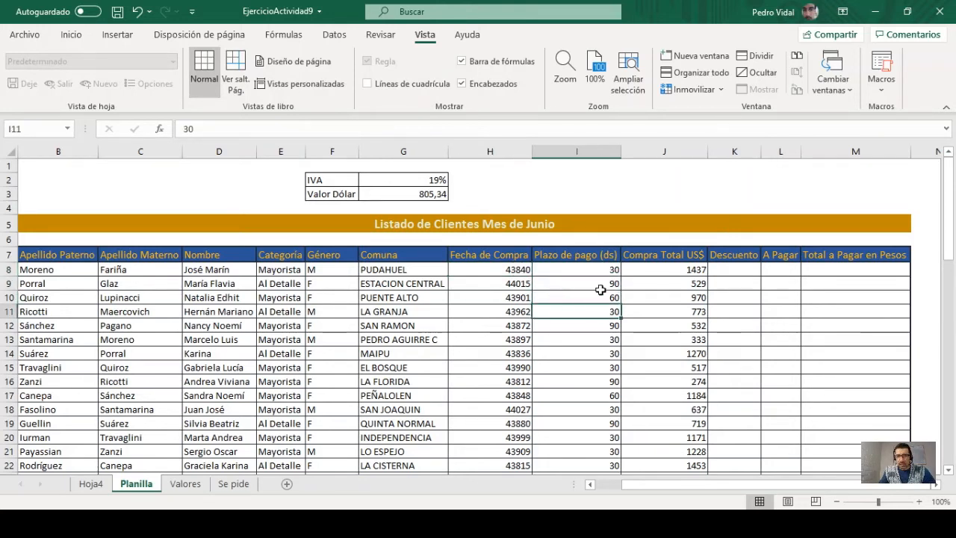
{"action": "left_click", "coordinate": [598, 283]}
{"action": "left_click", "coordinate": [595, 293]}
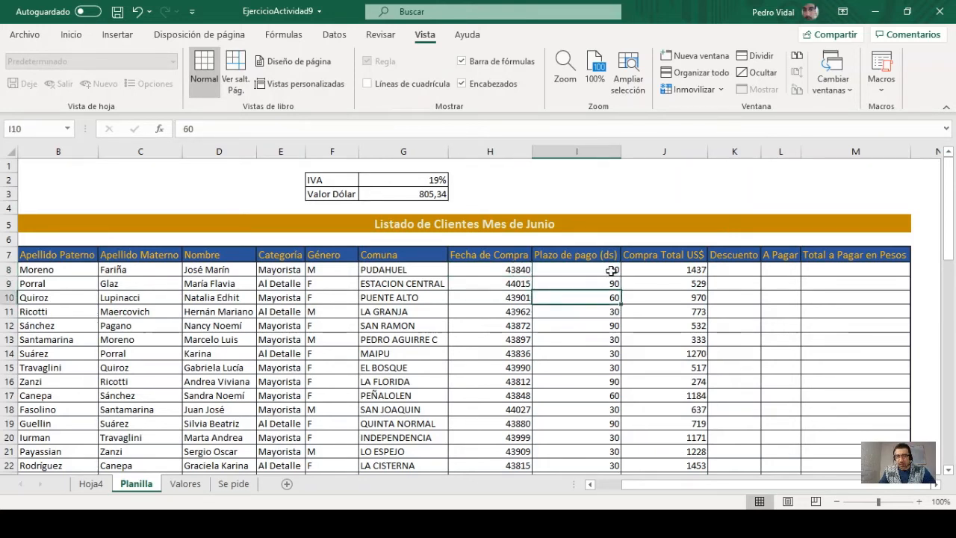
{"action": "double_click", "coordinate": [653, 272]}
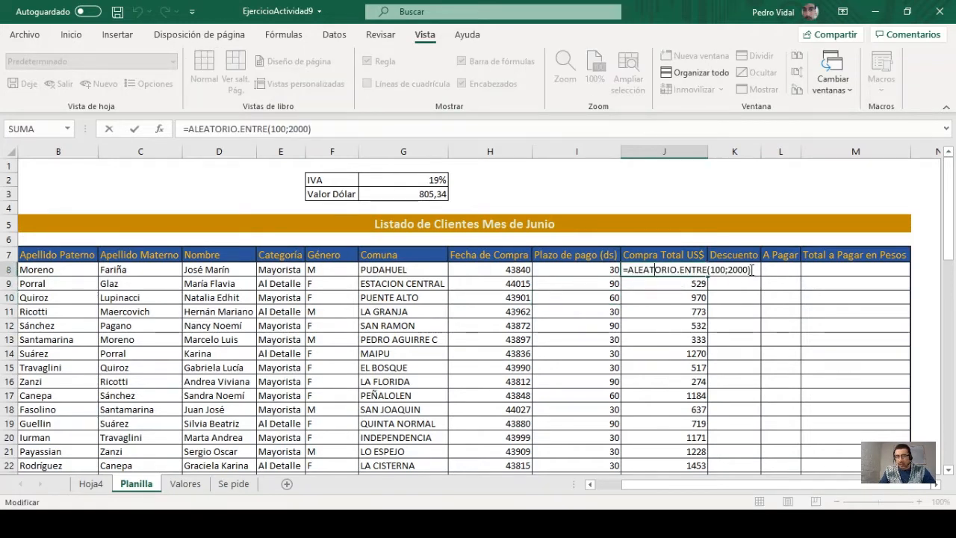
{"action": "left_click", "coordinate": [649, 338]}
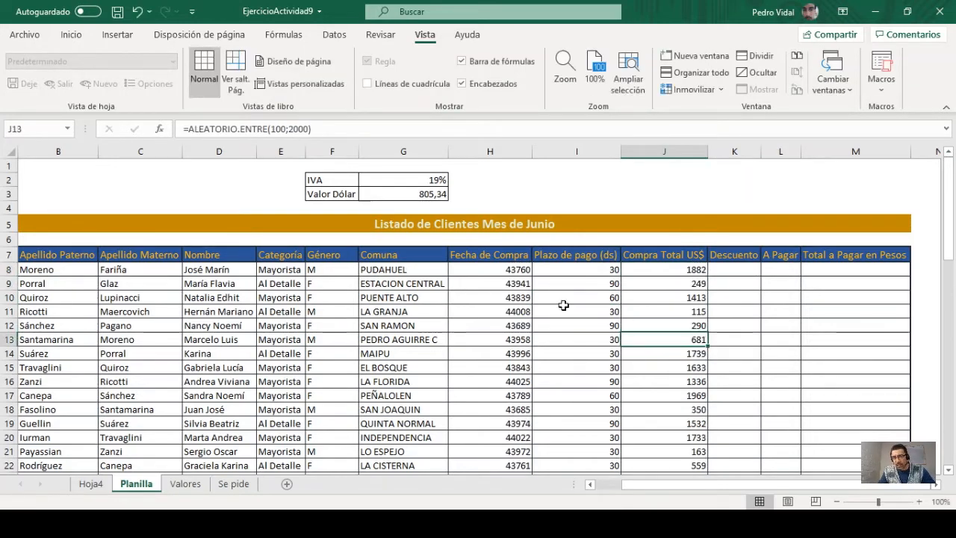
Select the purchase date, payment term and total purchase data, H8:J65, and recalculate the random values several times.
{"action": "left_click", "coordinate": [499, 271]}
{"action": "key", "text": "shift+Right"}
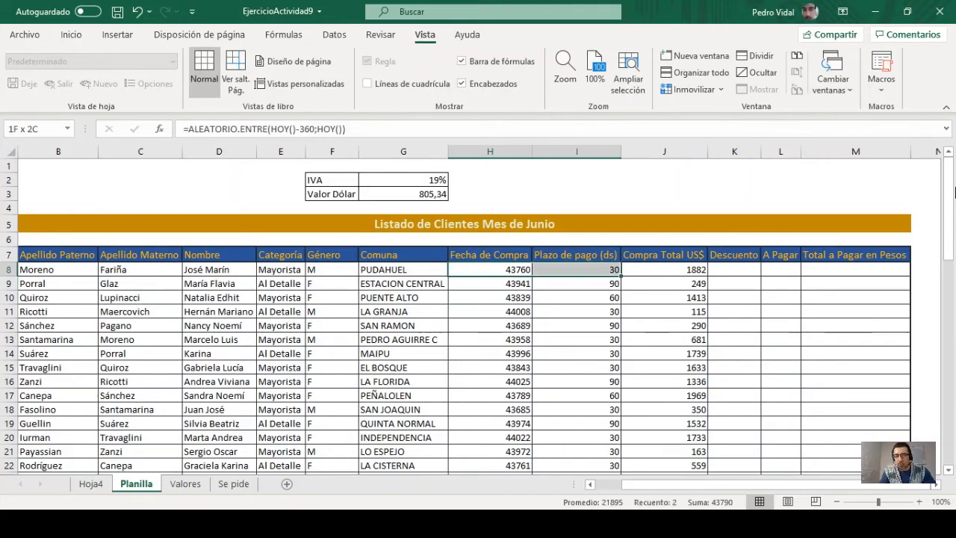
{"action": "key", "text": "shift+Right"}
{"action": "key", "text": "ctrl+shift+Down"}
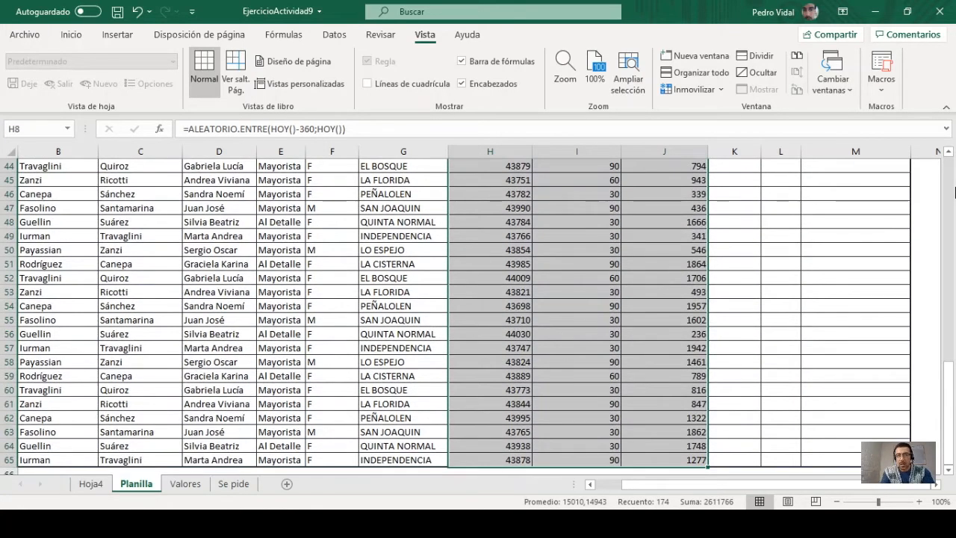
{"action": "key", "text": "F9"}
{"action": "key", "text": "F9"}
{"action": "key", "text": "F9"}
{"action": "key", "text": "F9"}
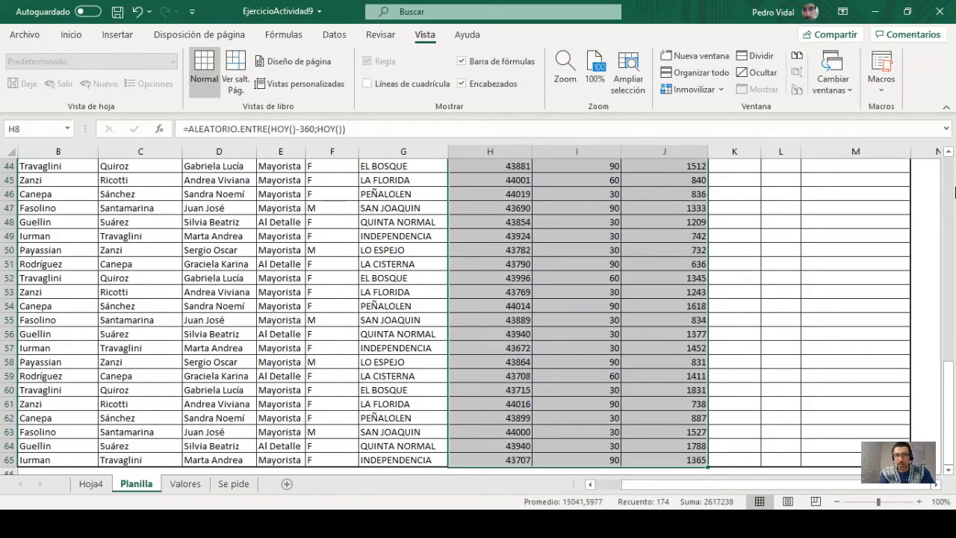
Keep recalculating the sheet to watch the random purchase dates and amounts in the selected H8:J65 range change.
{"action": "key", "text": "F9"}
{"action": "key", "text": "F9"}
{"action": "key", "text": "F9"}
{"action": "key", "text": "F9"}
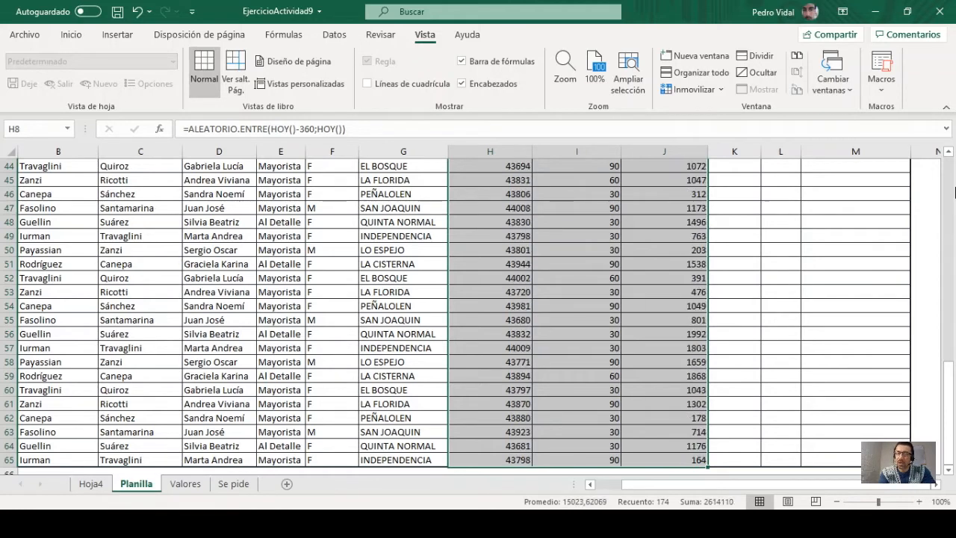
{"action": "key", "text": "F9"}
{"action": "key", "text": "F9"}
{"action": "key", "text": "F9"}
{"action": "key", "text": "F9"}
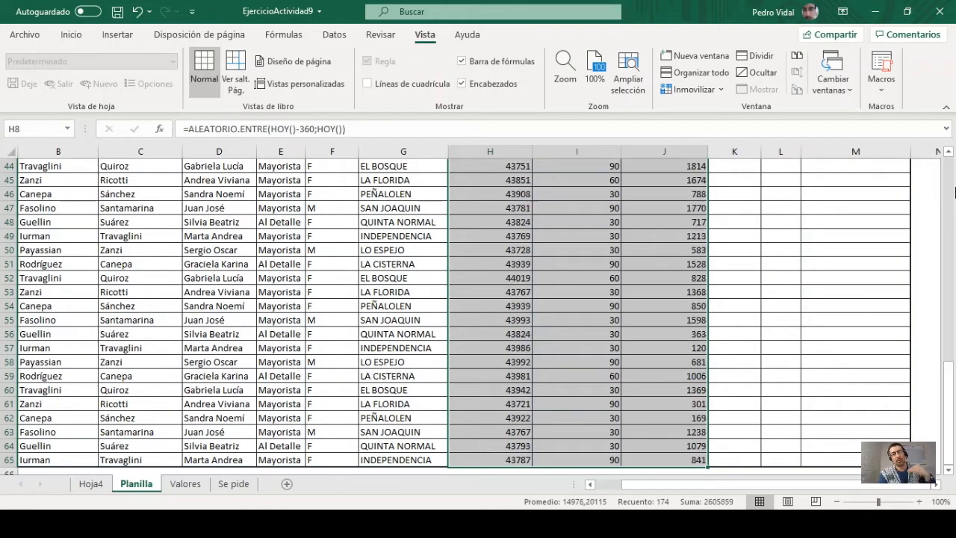
{"action": "key", "text": "F9"}
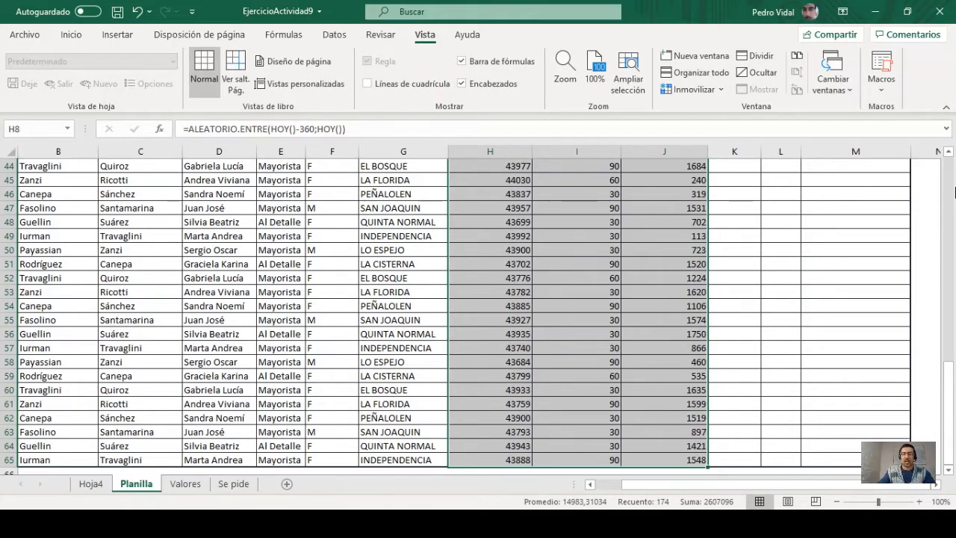
Copy H8:J65 and paste it in place as values only, checking a few date and amount cells for remaining formulas.
{"action": "scroll", "coordinate": [396, 291], "scroll_direction": "up", "scroll_amount": 14}
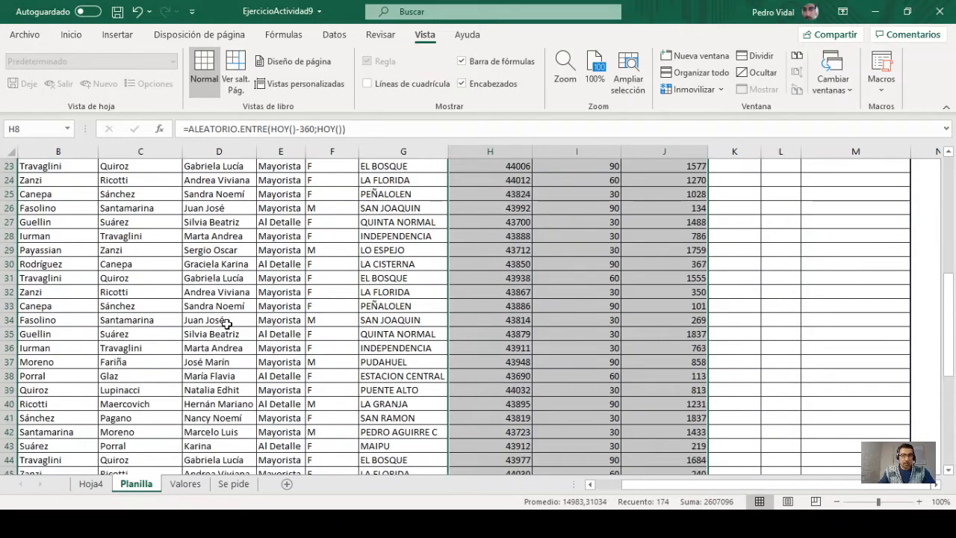
{"action": "left_click", "coordinate": [71, 34]}
{"action": "left_click", "coordinate": [43, 75]}
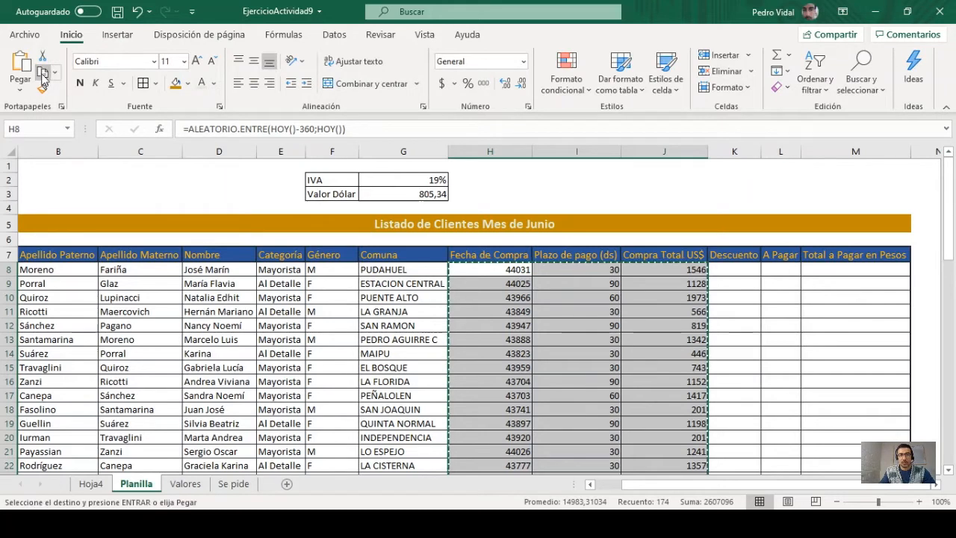
{"action": "left_click", "coordinate": [20, 88]}
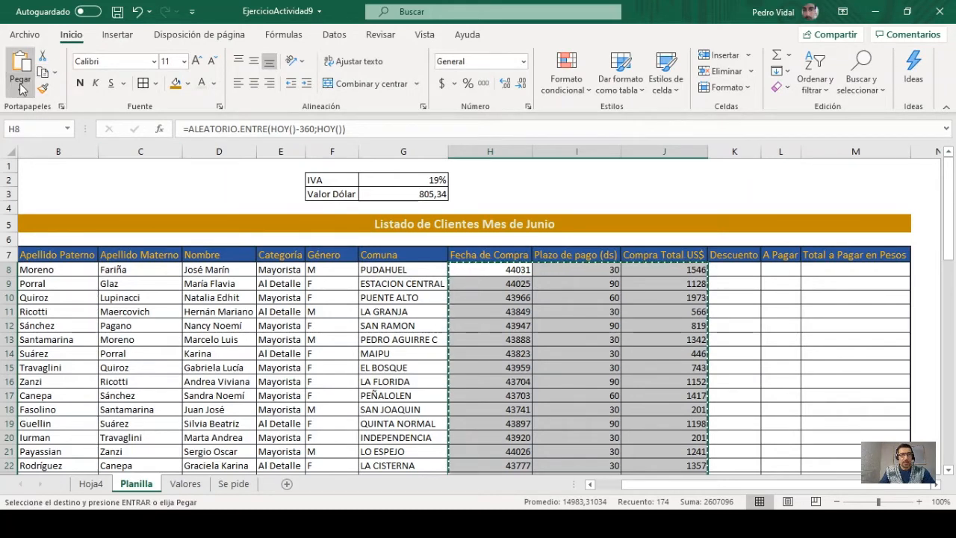
{"action": "left_click", "coordinate": [19, 204]}
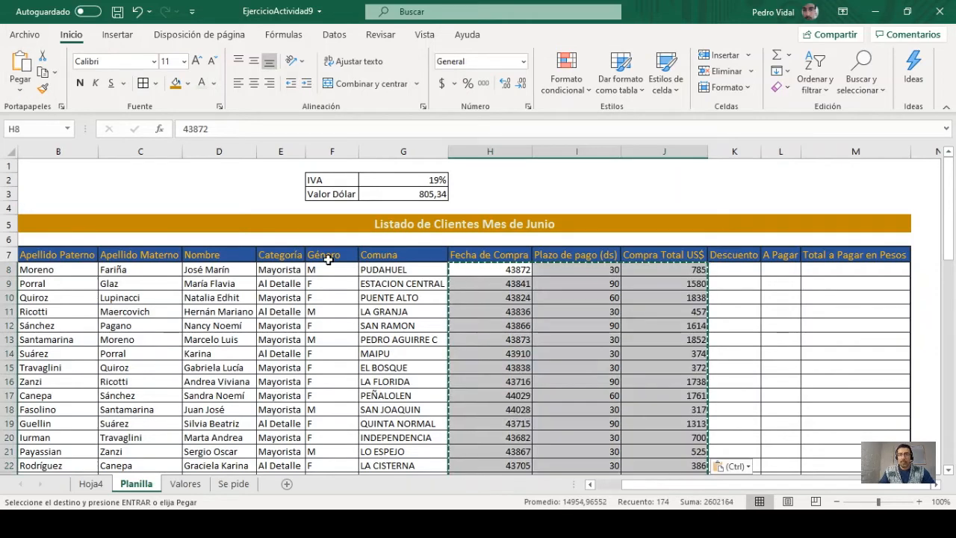
{"action": "left_click", "coordinate": [500, 297]}
{"action": "left_click", "coordinate": [506, 365]}
{"action": "left_click", "coordinate": [496, 325]}
{"action": "key", "text": "Escape"}
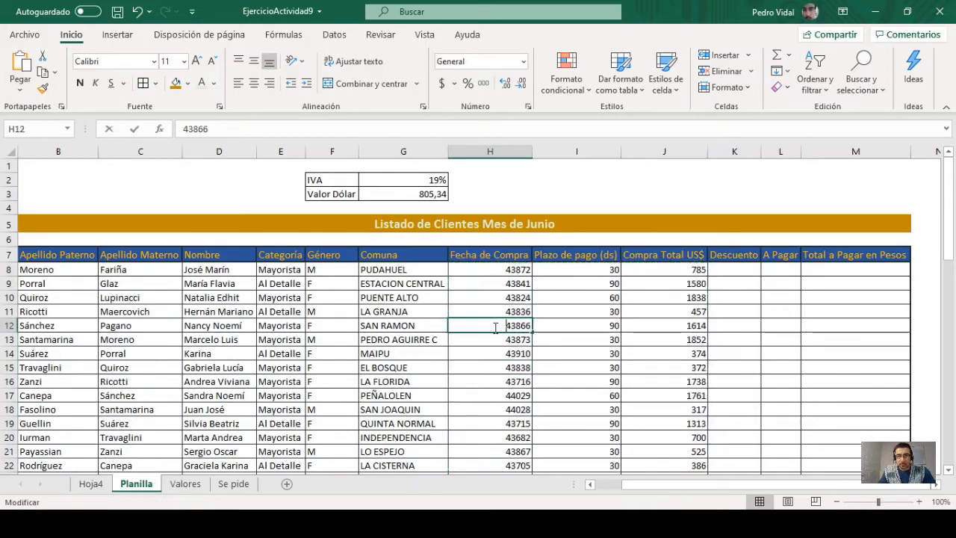
{"action": "left_click", "coordinate": [675, 324]}
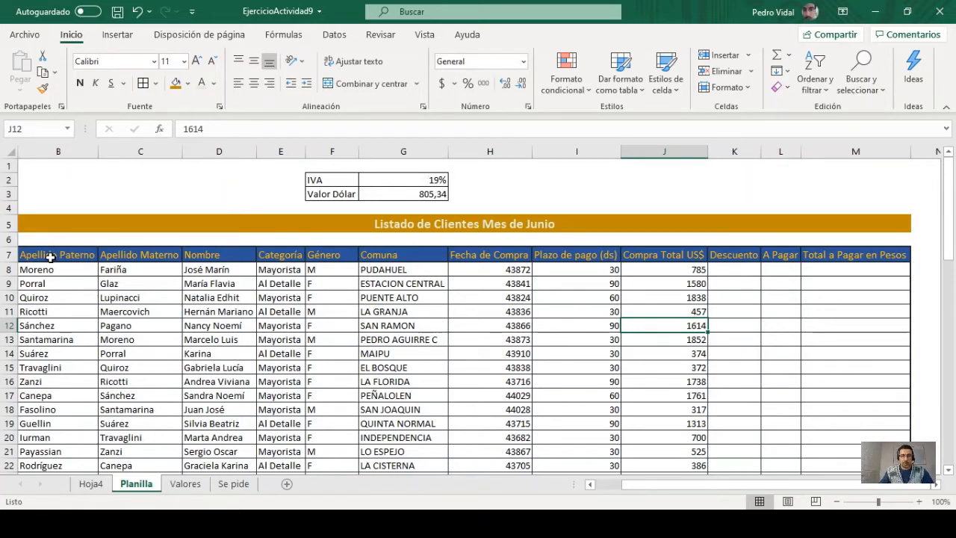
Turn on text wrapping for the table headings in B7:M7 and heighten row 7 to fit two lines.
{"action": "left_click_drag", "start_coordinate": [22, 255], "coordinate": [837, 255]}
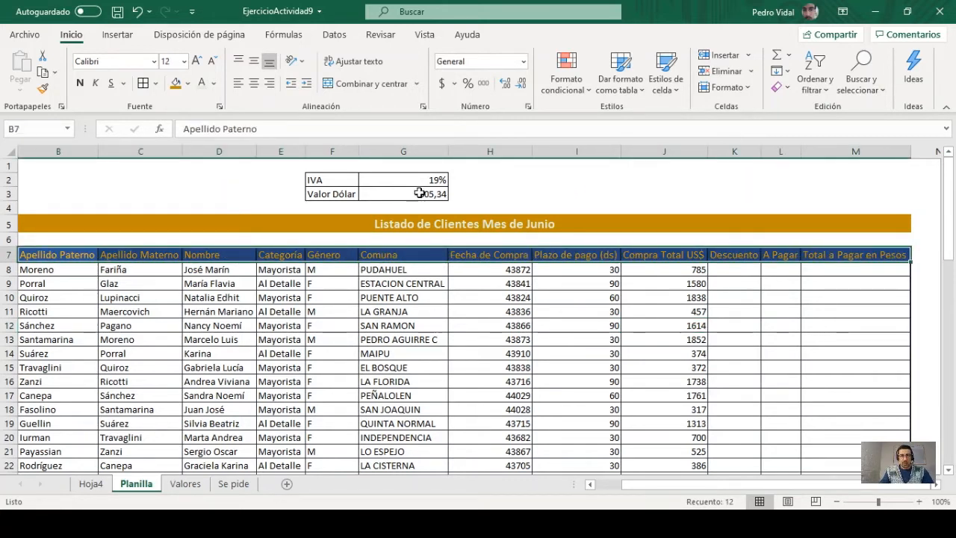
{"action": "left_click", "coordinate": [354, 61]}
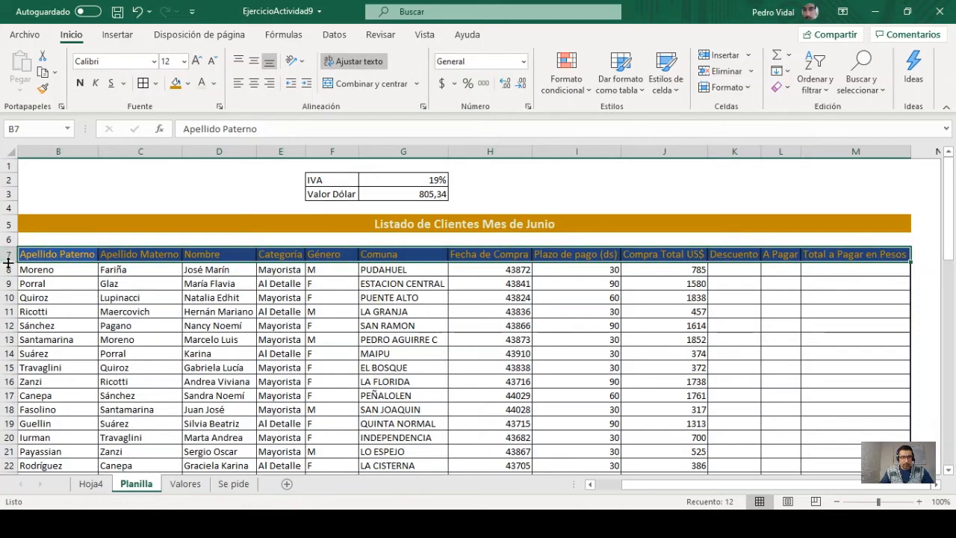
{"action": "left_click_drag", "start_coordinate": [7, 265], "coordinate": [7, 279]}
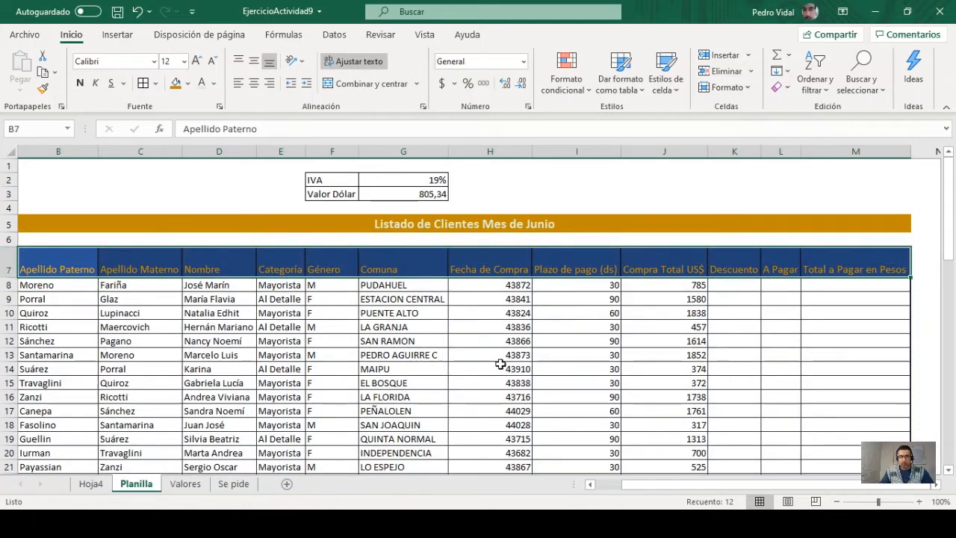
Centre the row 7 headings horizontally and vertically, and narrow columns H and I equally so their headings wrap onto two lines.
{"action": "left_click", "coordinate": [254, 62]}
{"action": "left_click", "coordinate": [254, 83]}
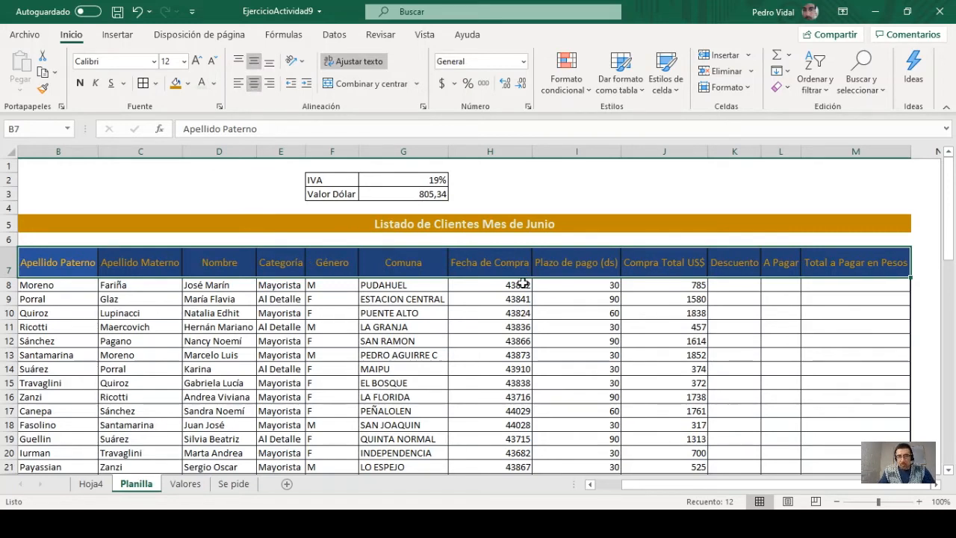
{"action": "mouse_move", "coordinate": [515, 152]}
{"action": "left_mouse_down"}
{"action": "mouse_move", "coordinate": [550, 152]}
{"action": "mouse_move", "coordinate": [486, 147]}
{"action": "mouse_move", "coordinate": [512, 151]}
{"action": "left_mouse_up"}
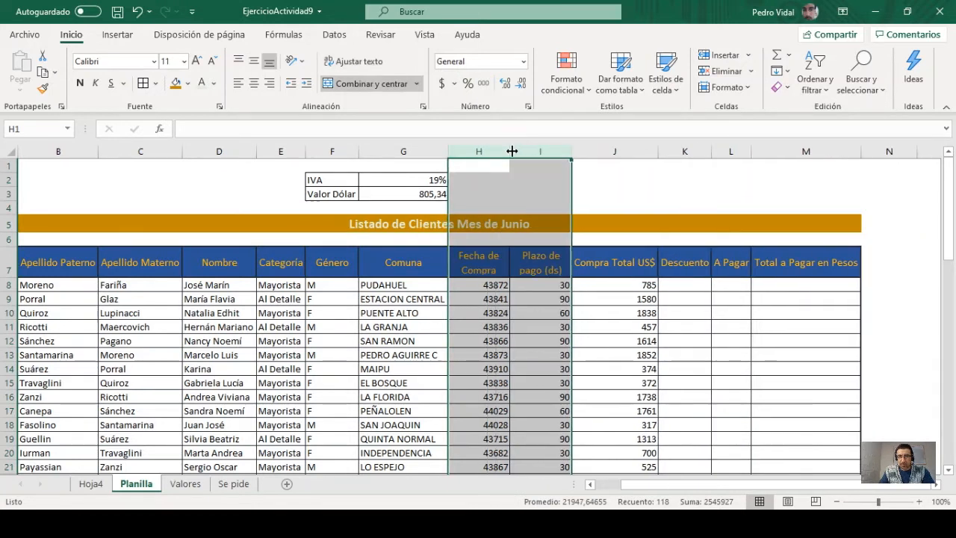
{"action": "left_click", "coordinate": [482, 285]}
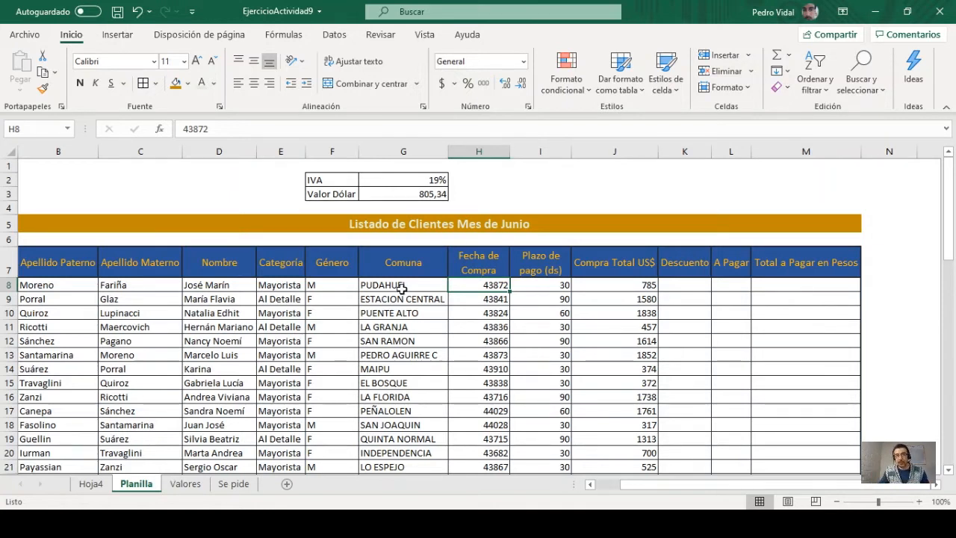
Enter =HOY() in I2, display it as a serial number with the thousands format, and clear the cell.
{"action": "left_click", "coordinate": [542, 181]}
{"action": "type", "text": "="}
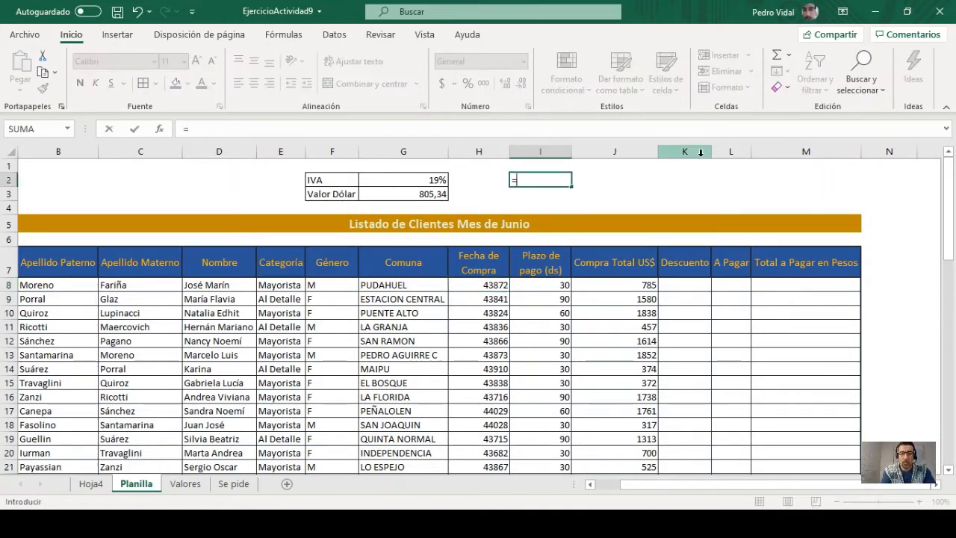
{"action": "type", "text": "hoy()"}
{"action": "key", "text": "Return"}
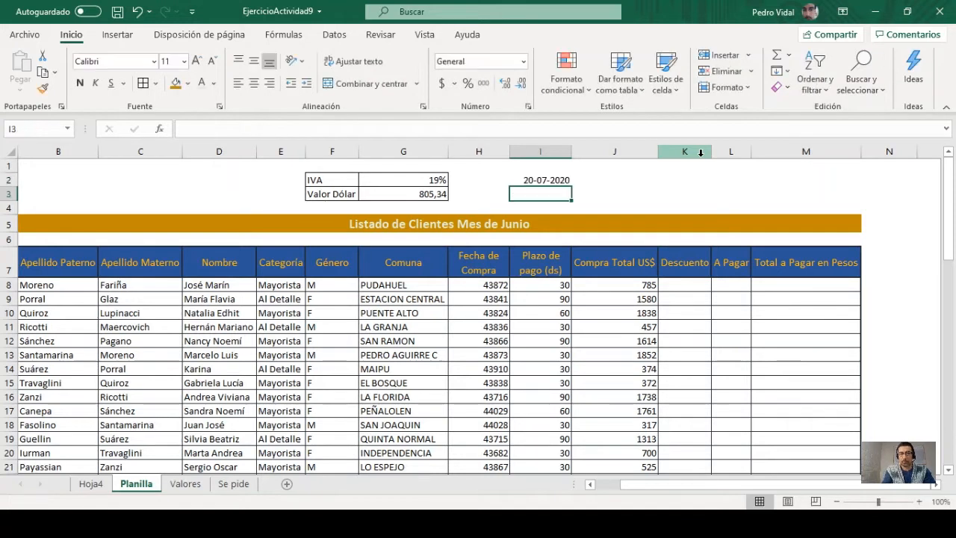
{"action": "left_click", "coordinate": [559, 180]}
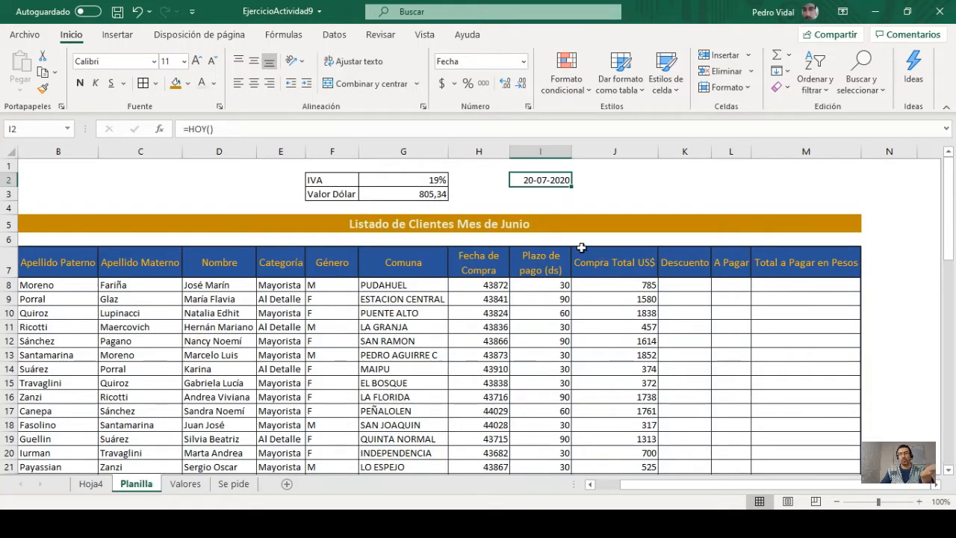
{"action": "left_click", "coordinate": [486, 83]}
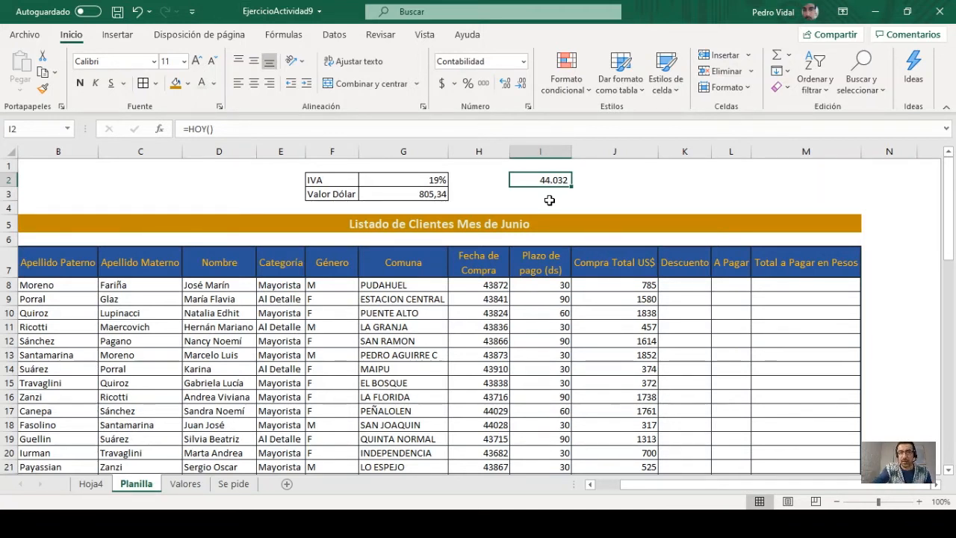
{"action": "key", "text": "Delete"}
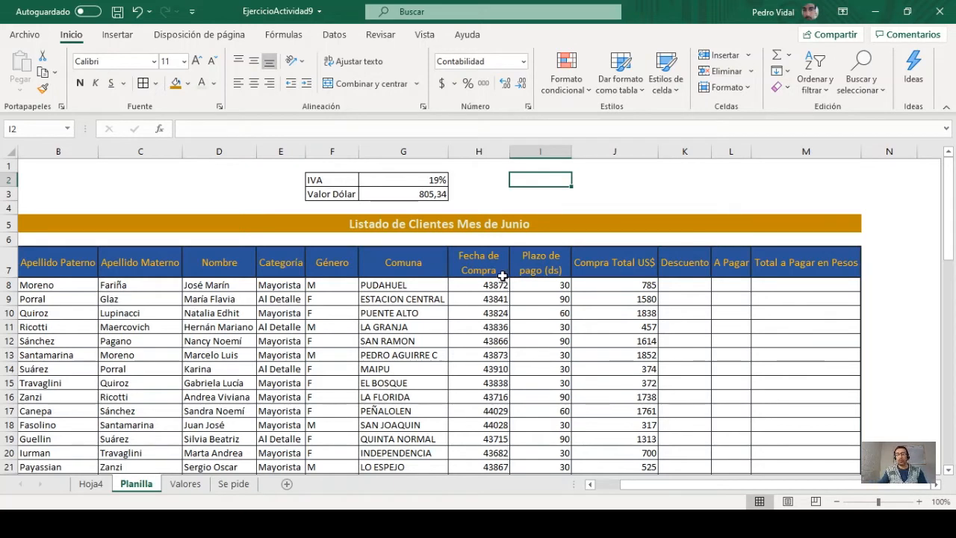
Apply the Fecha number format to the purchase dates in H8:H65.
{"action": "left_click", "coordinate": [484, 287]}
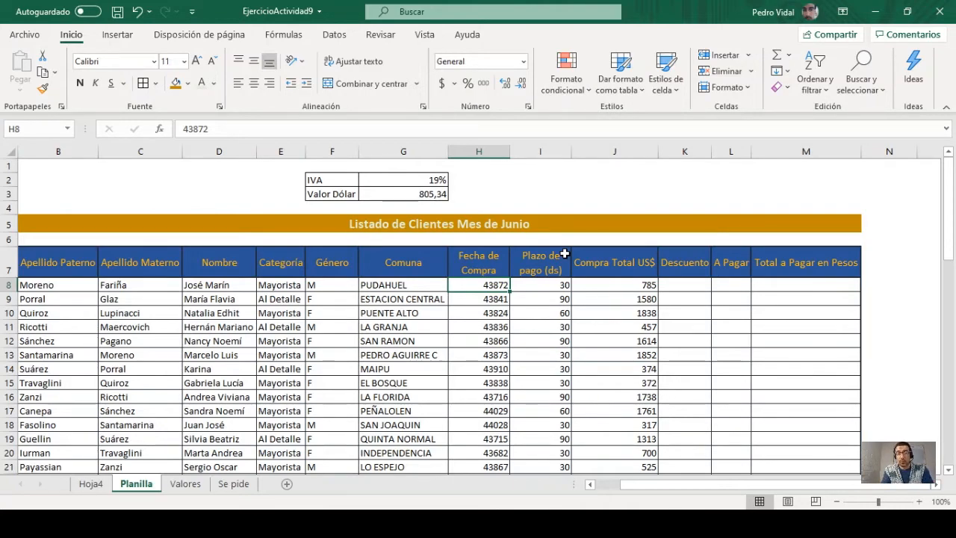
{"action": "key", "text": "ctrl+shift+Down"}
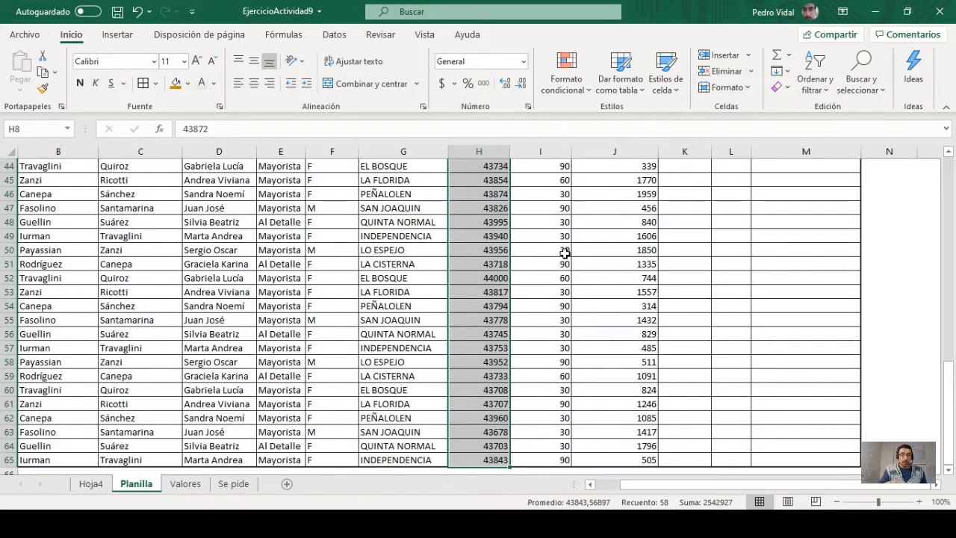
{"action": "left_click", "coordinate": [521, 61]}
{"action": "key", "text": "BackSpace"}
{"action": "type", "text": "Fecha"}
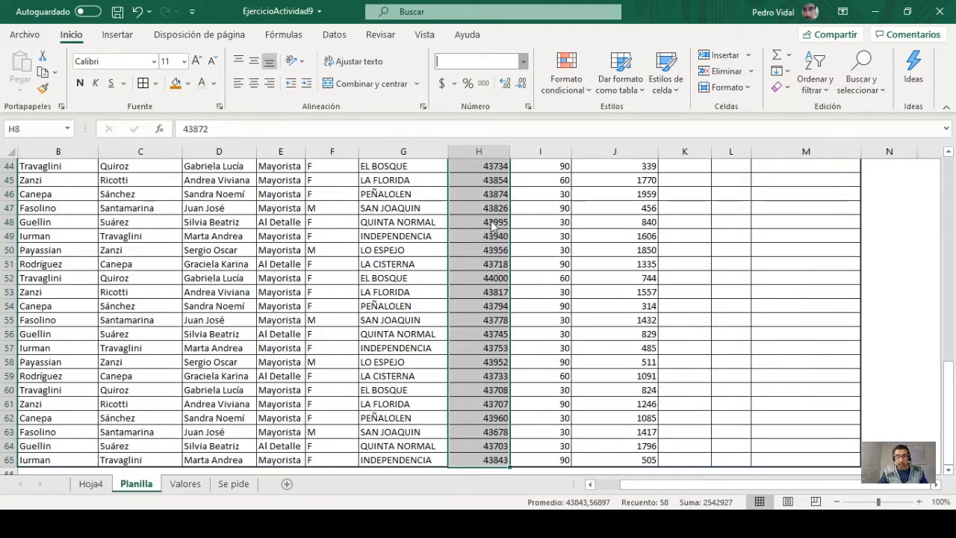
{"action": "key", "text": "Return"}
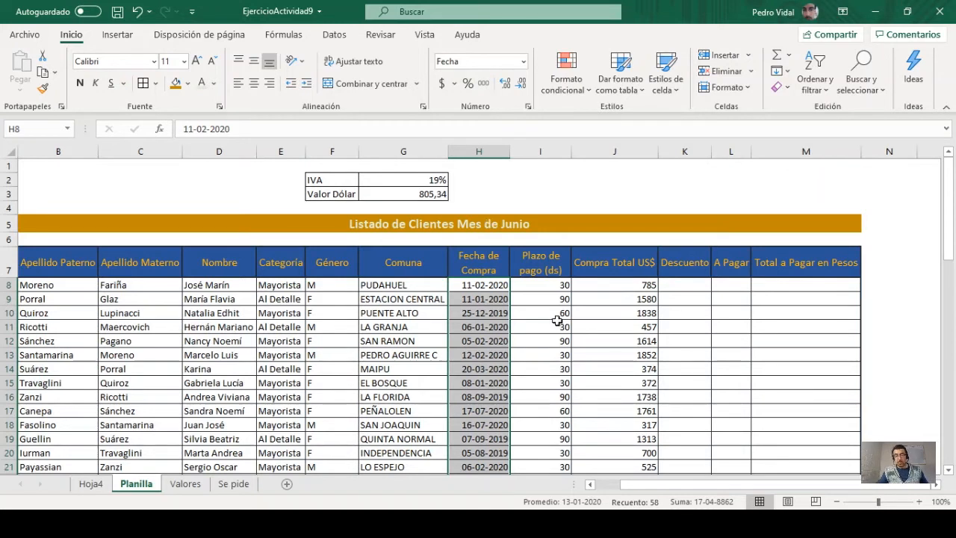
Look through the purchase dates down the client list and go to the first Descuento cell, K8.
{"action": "left_click", "coordinate": [465, 288]}
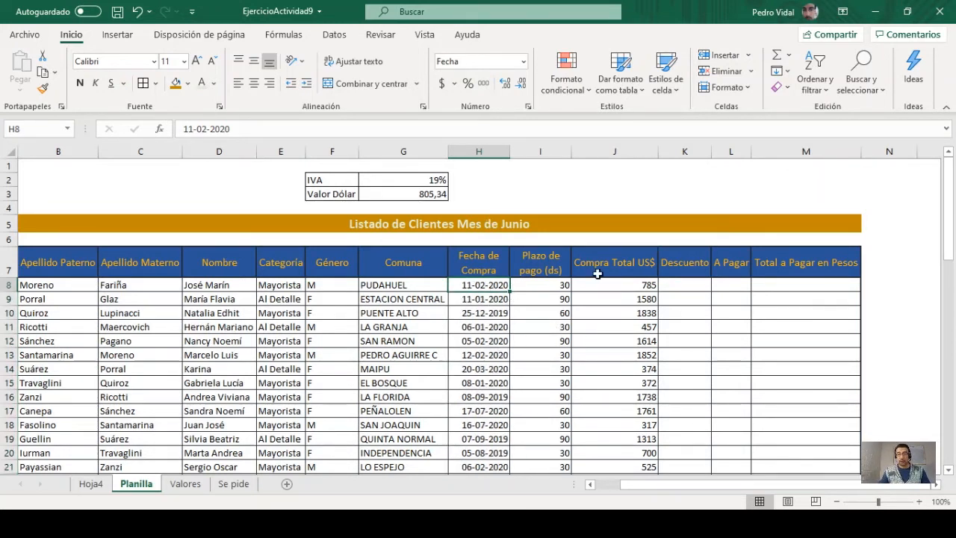
{"action": "left_click", "coordinate": [613, 293]}
{"action": "left_click", "coordinate": [485, 285]}
{"action": "scroll", "coordinate": [487, 322], "scroll_direction": "down", "scroll_amount": 6}
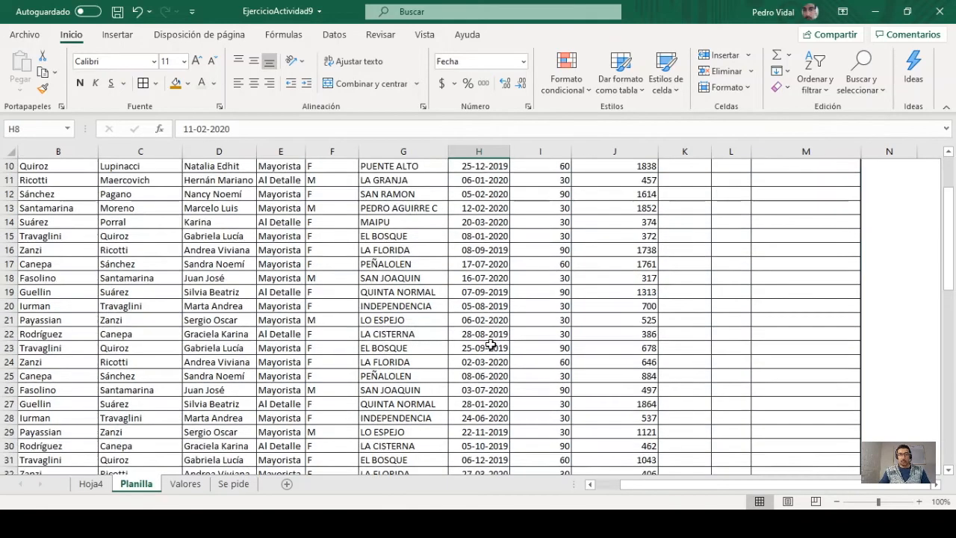
{"action": "scroll", "coordinate": [487, 335], "scroll_direction": "down", "scroll_amount": 9}
{"action": "scroll", "coordinate": [478, 336], "scroll_direction": "up", "scroll_amount": 15}
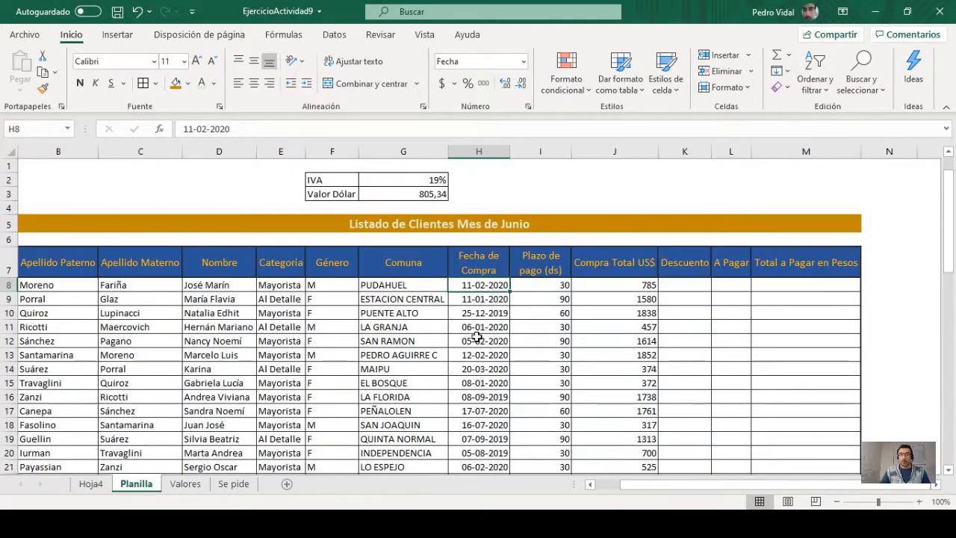
{"action": "left_click", "coordinate": [691, 287]}
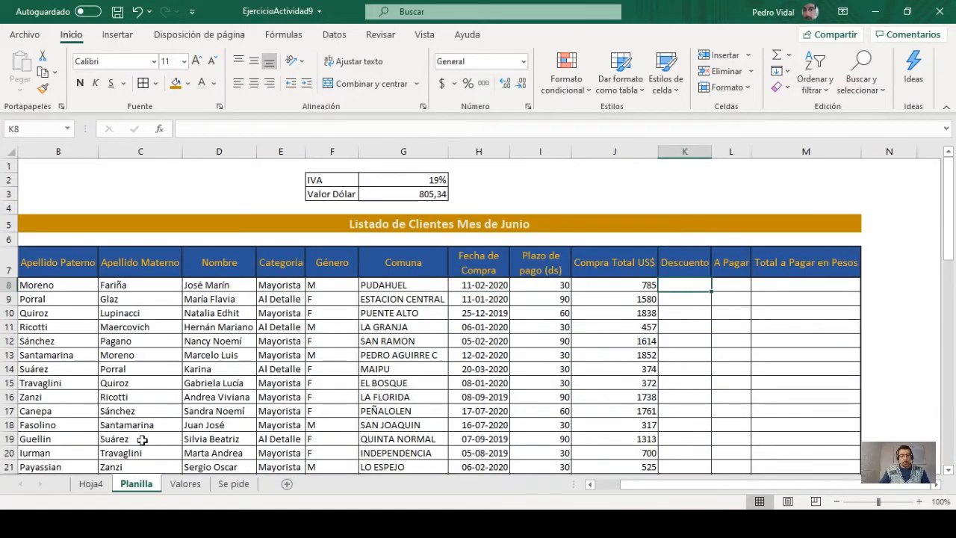
On the Valores sheet, give the Días and Descuento headings in B5:C5 a gold fill and a light font colour.
{"action": "left_click", "coordinate": [185, 484]}
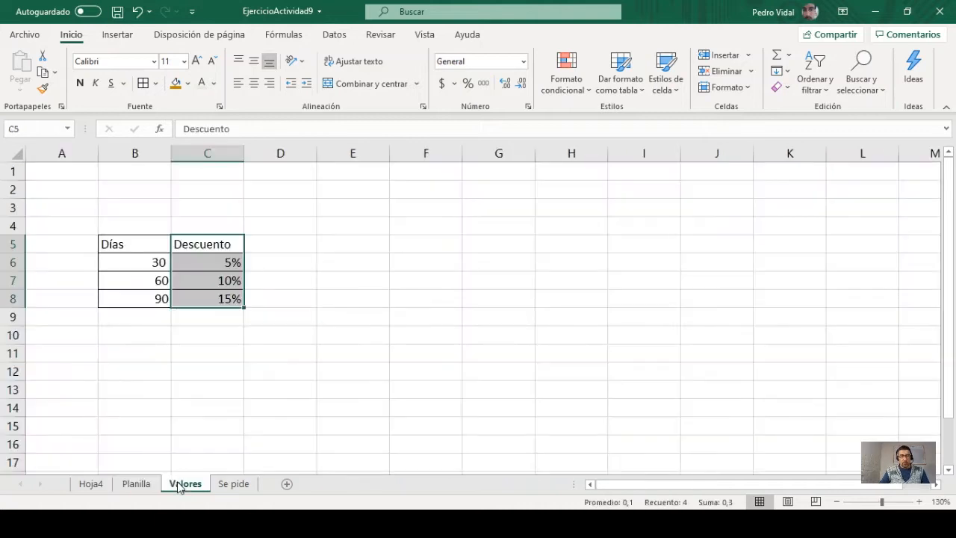
{"action": "left_click", "coordinate": [109, 485]}
{"action": "left_click", "coordinate": [134, 484]}
{"action": "left_click", "coordinate": [187, 485]}
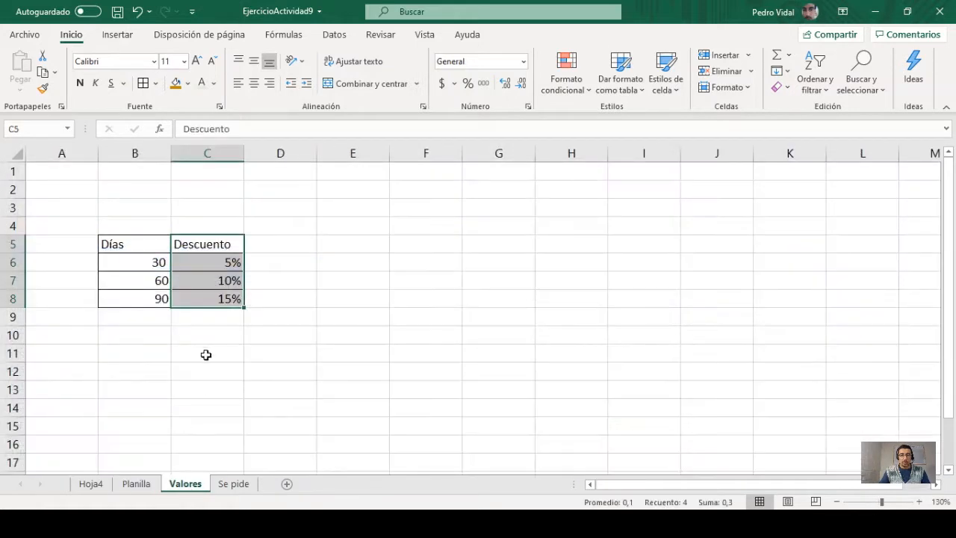
{"action": "left_click_drag", "start_coordinate": [149, 246], "coordinate": [209, 302]}
{"action": "left_click_drag", "start_coordinate": [145, 247], "coordinate": [208, 247]}
{"action": "left_click", "coordinate": [175, 83]}
{"action": "left_click", "coordinate": [201, 83]}
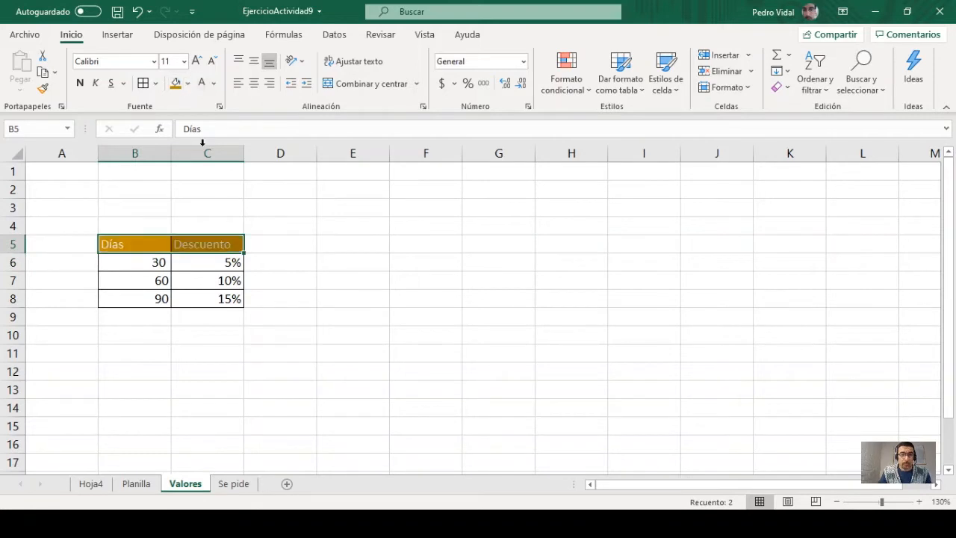
Review the discount table's day terms and percentages, read the task list on the Se pide sheet, and return to Valores.
{"action": "left_click", "coordinate": [149, 264]}
{"action": "left_click", "coordinate": [154, 281]}
{"action": "left_click", "coordinate": [154, 296]}
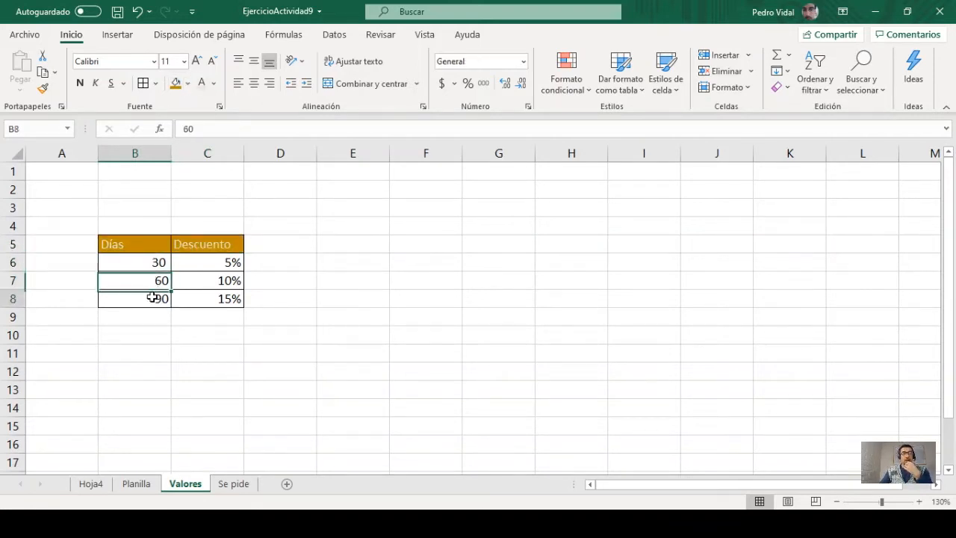
{"action": "left_click", "coordinate": [210, 295]}
{"action": "left_click", "coordinate": [207, 266]}
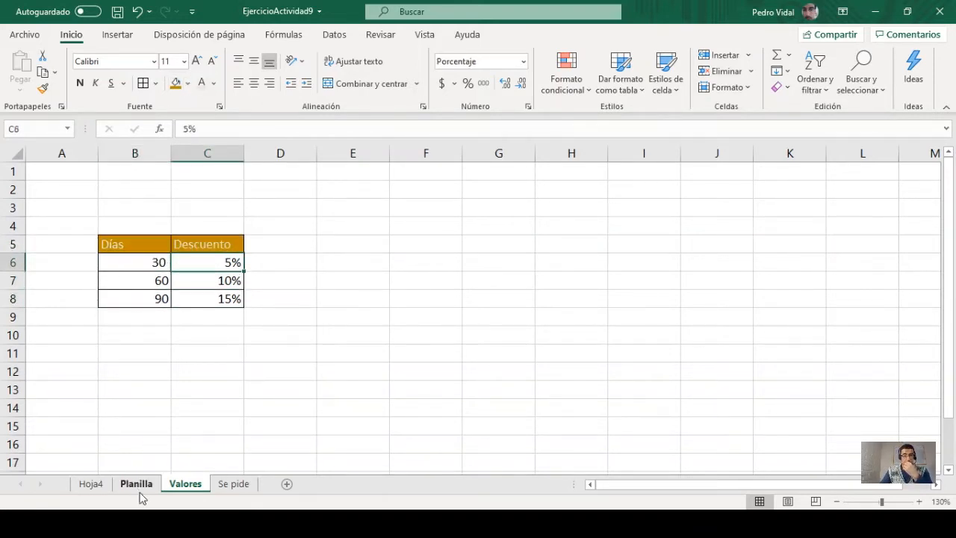
{"action": "left_click", "coordinate": [232, 485]}
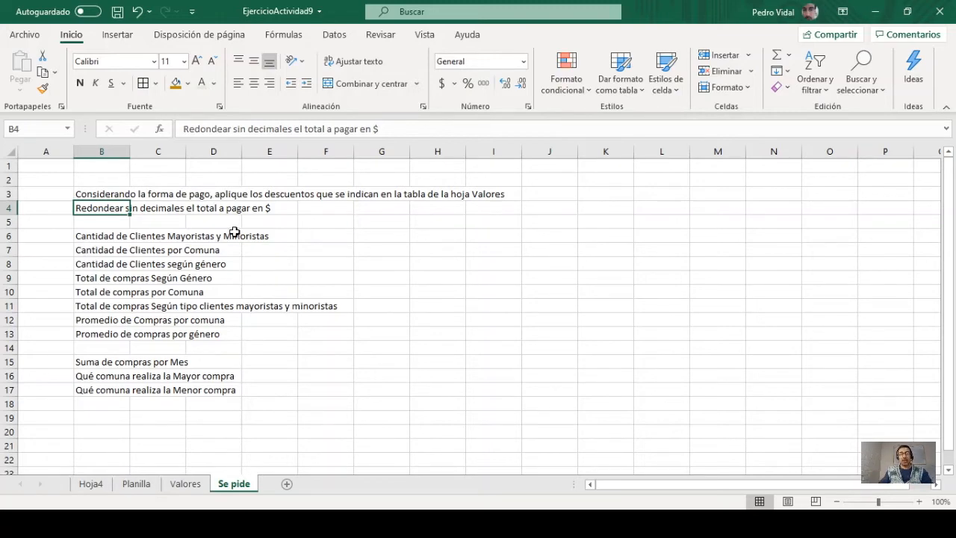
{"action": "left_click", "coordinate": [183, 484]}
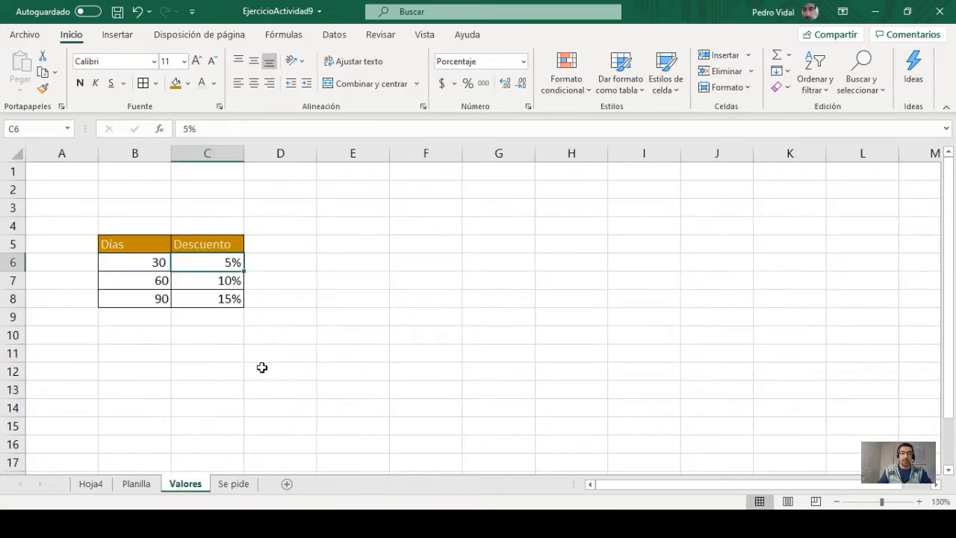
On the Planilla sheet, narrow the Compra Total US$ column so its heading wraps onto two lines.
{"action": "left_click", "coordinate": [136, 484]}
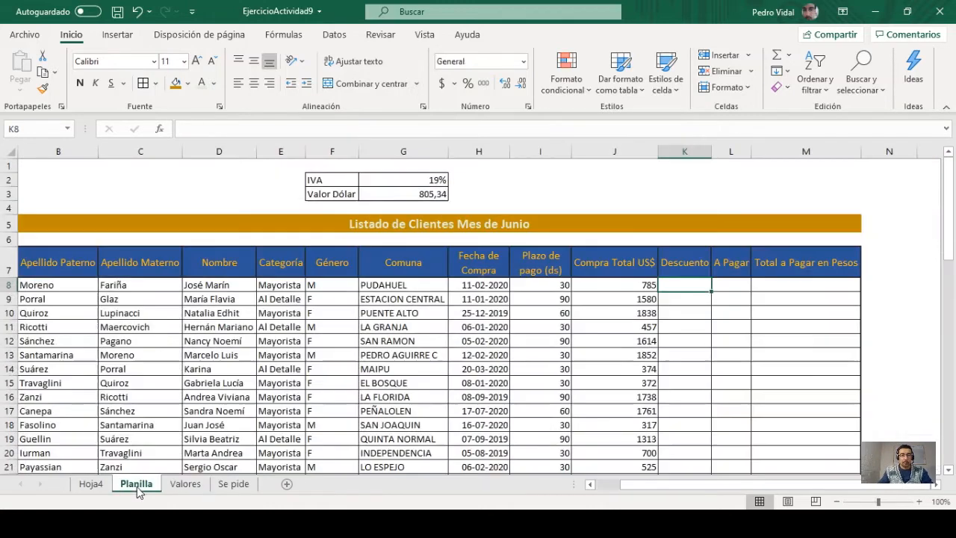
{"action": "left_click", "coordinate": [560, 287]}
{"action": "left_click", "coordinate": [551, 302]}
{"action": "left_click", "coordinate": [553, 314]}
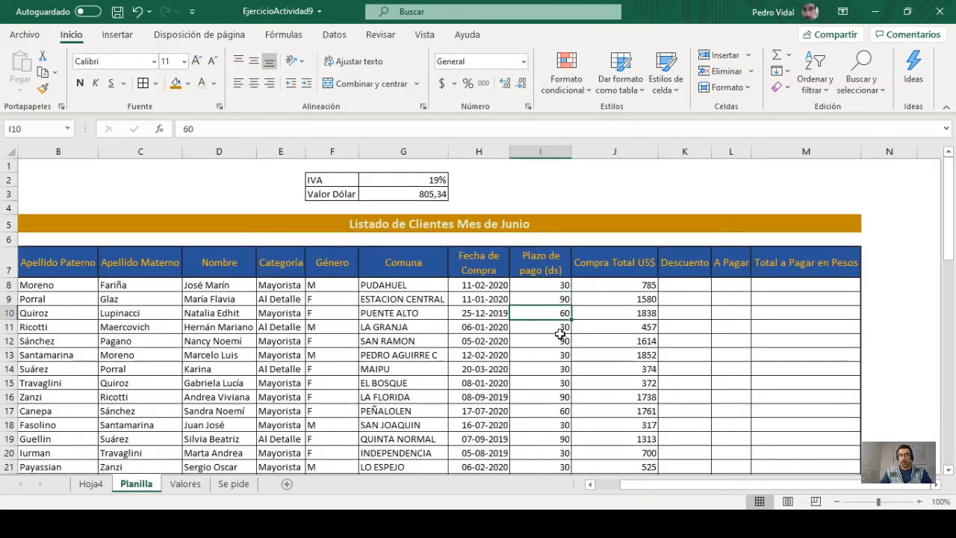
{"action": "left_click", "coordinate": [679, 286]}
{"action": "left_click_drag", "start_coordinate": [657, 148], "coordinate": [622, 149]}
{"action": "left_click", "coordinate": [687, 283]}
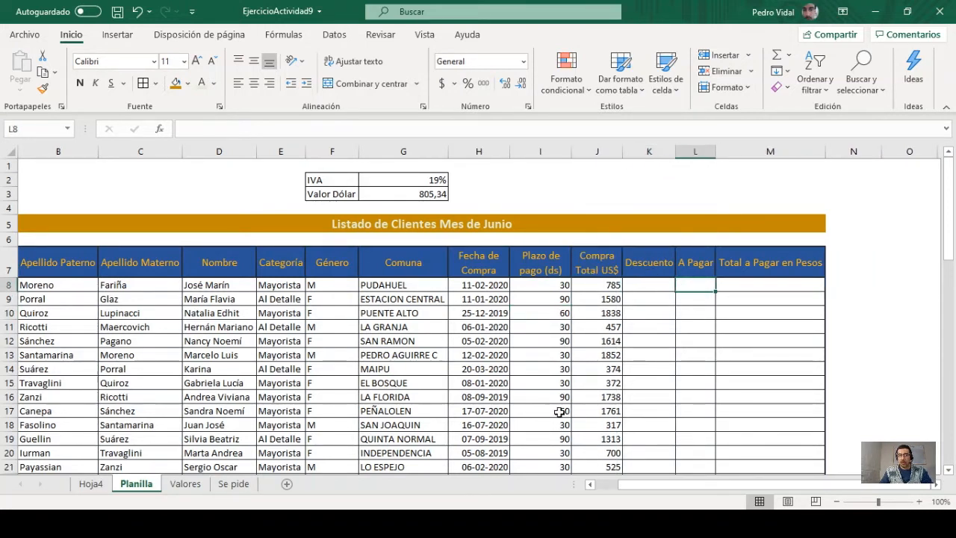
Reread the requested tasks on the Se pide sheet and return to the first Descuento cell, K8, on Planilla.
{"action": "left_click", "coordinate": [233, 484]}
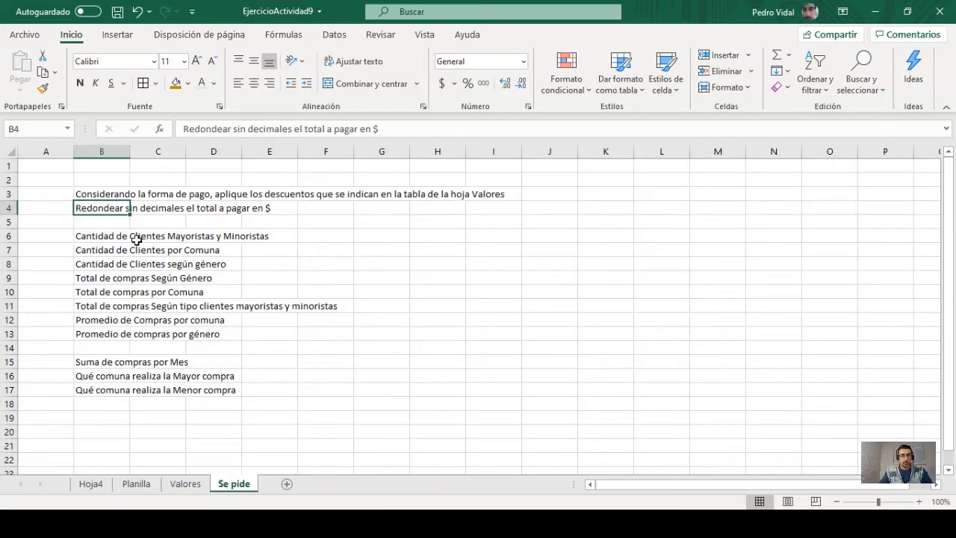
{"action": "left_click", "coordinate": [180, 488]}
{"action": "left_click", "coordinate": [136, 485]}
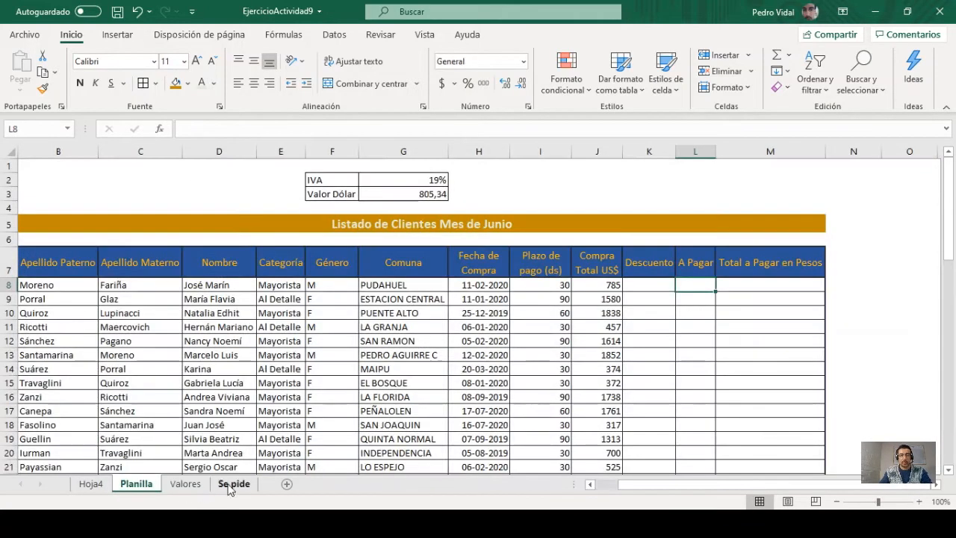
{"action": "left_click", "coordinate": [230, 484]}
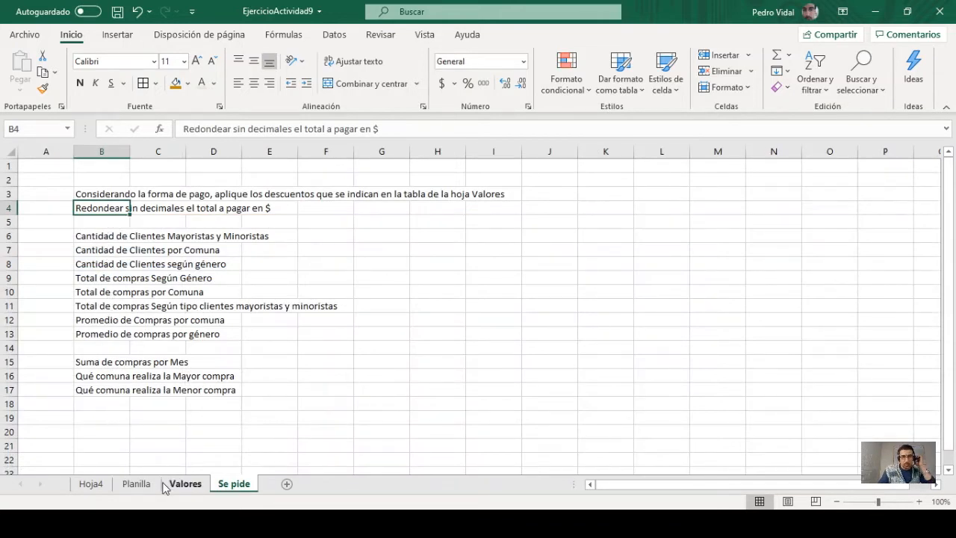
{"action": "left_click", "coordinate": [137, 485]}
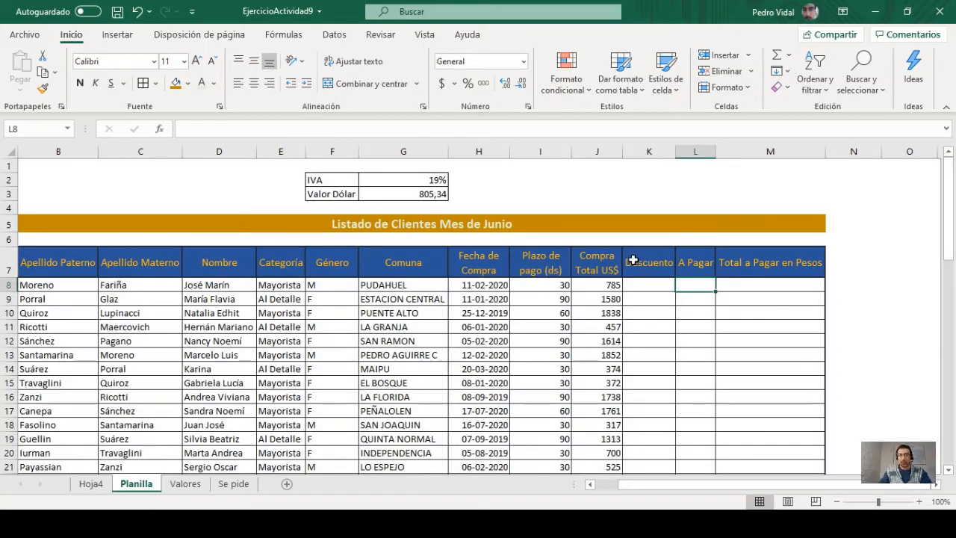
{"action": "left_click", "coordinate": [636, 282]}
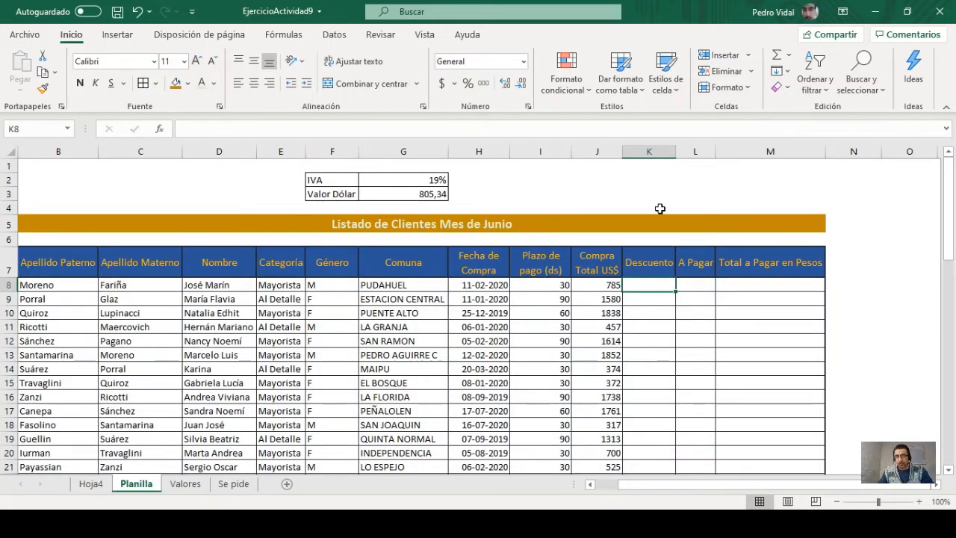
Insert a column before A Pagar and copy the Descuento heading from K7 into L7.
{"action": "left_click", "coordinate": [688, 156]}
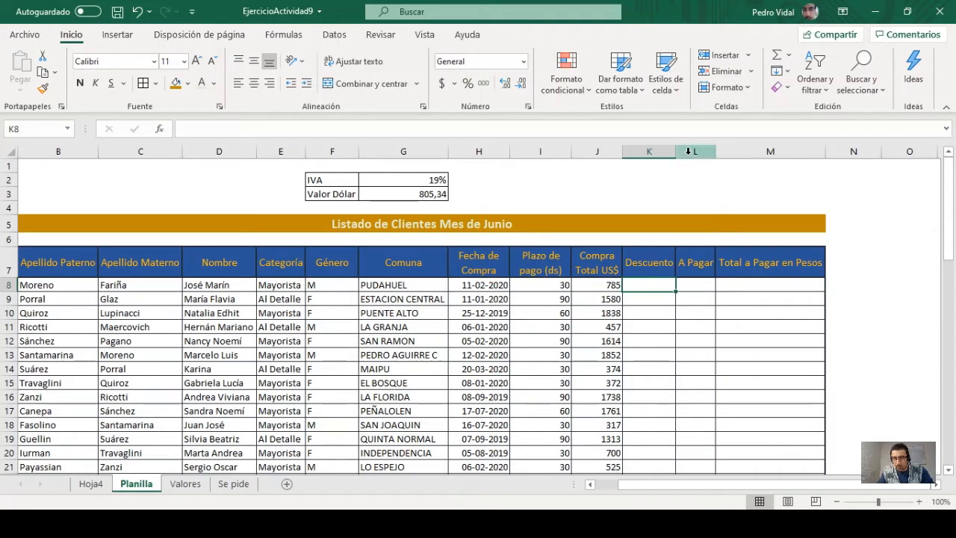
{"action": "left_click", "coordinate": [657, 265]}
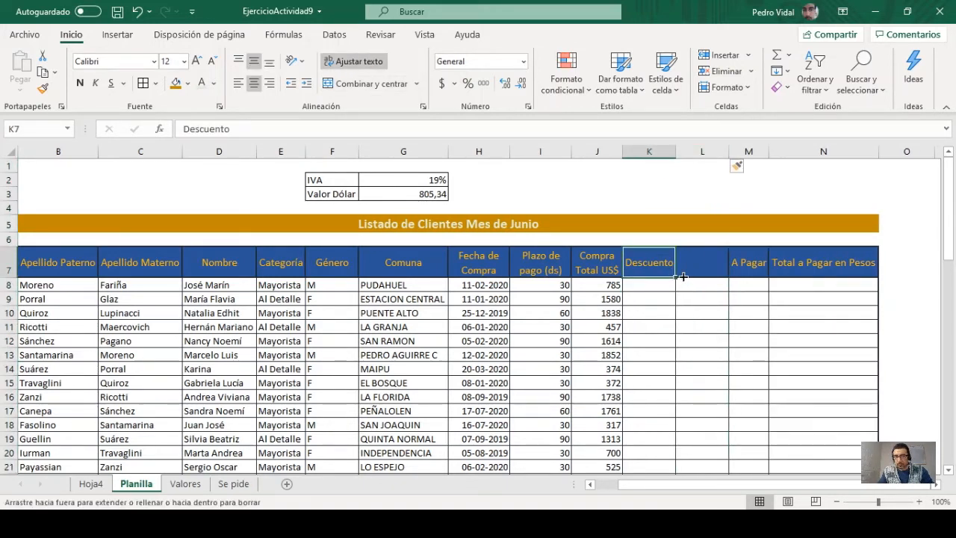
{"action": "left_click_drag", "start_coordinate": [675, 277], "coordinate": [724, 276]}
{"action": "key", "text": "Up"}
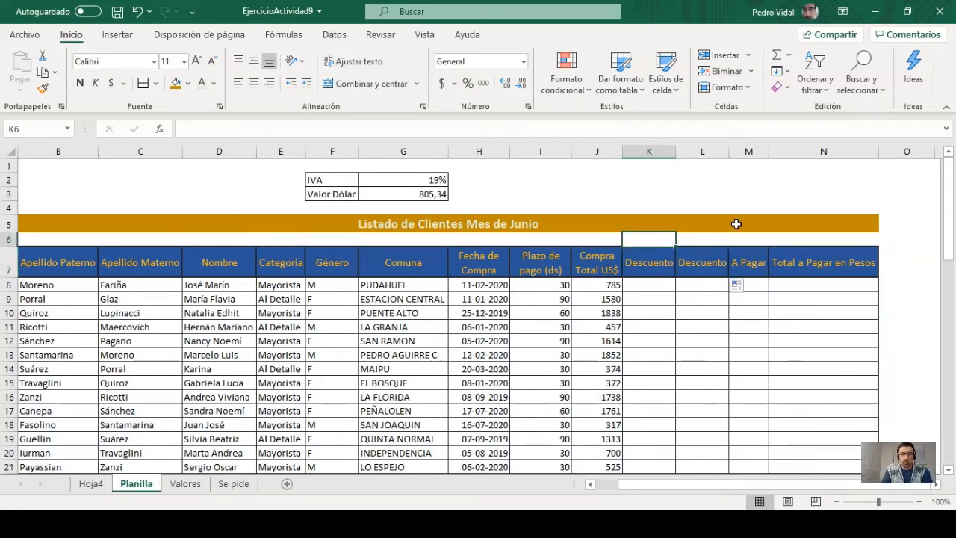
{"action": "key", "text": "Up"}
{"action": "key", "text": "Up"}
{"action": "key", "text": "Up"}
{"action": "key", "text": "Left"}
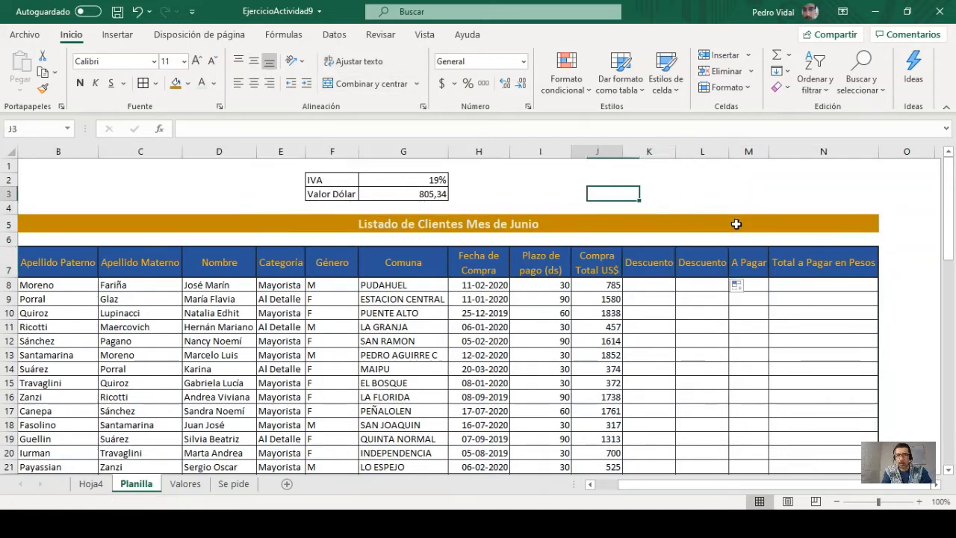
{"action": "type", "text": "SI"}
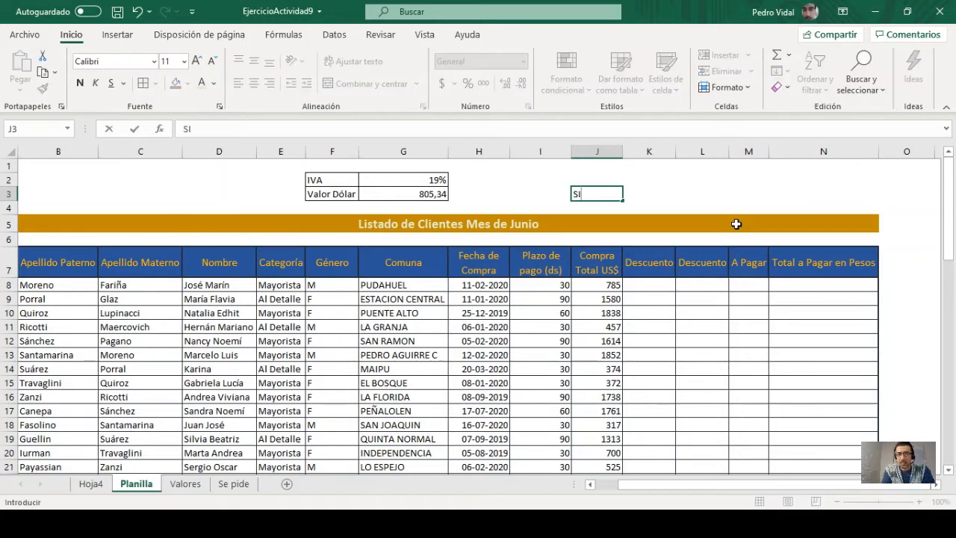
{"action": "key", "text": "Right"}
{"action": "key", "text": "Left"}
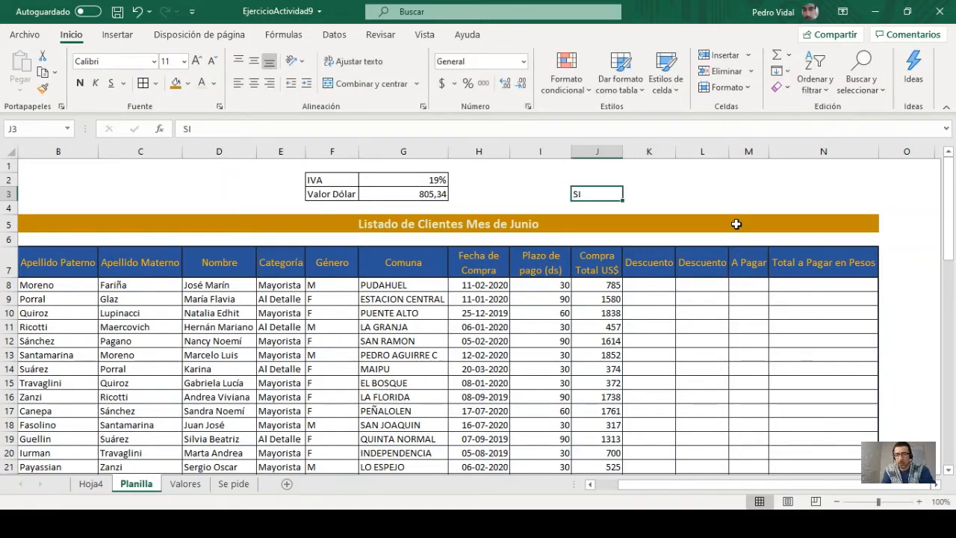
{"action": "key", "text": "Delete"}
Label the two discount columns above the title band with SI in K3 and BUSCARV in L3.
{"action": "key", "text": "Right"}
{"action": "key", "text": "Right"}
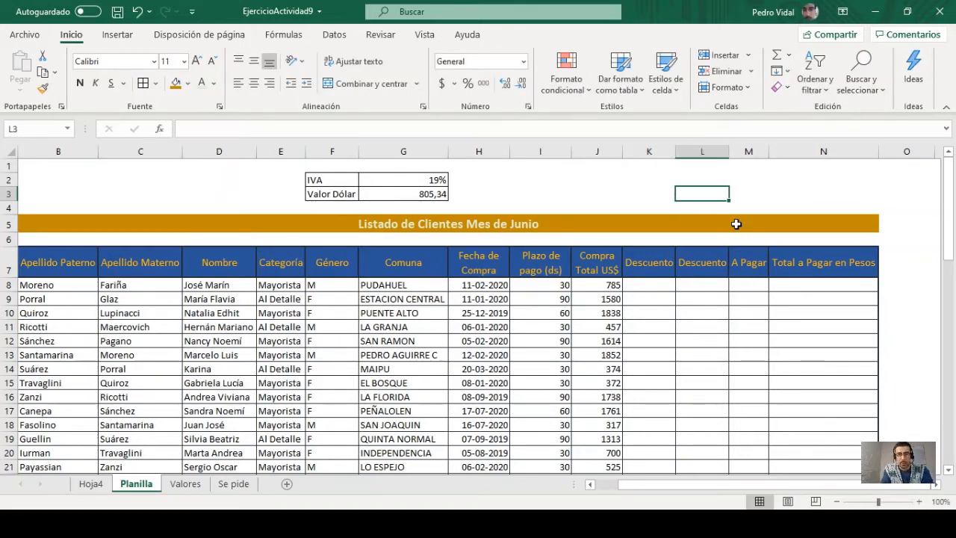
{"action": "key", "text": "Left"}
{"action": "type", "text": "SI"}
{"action": "key", "text": "Right"}
{"action": "type", "text": "Bu"}
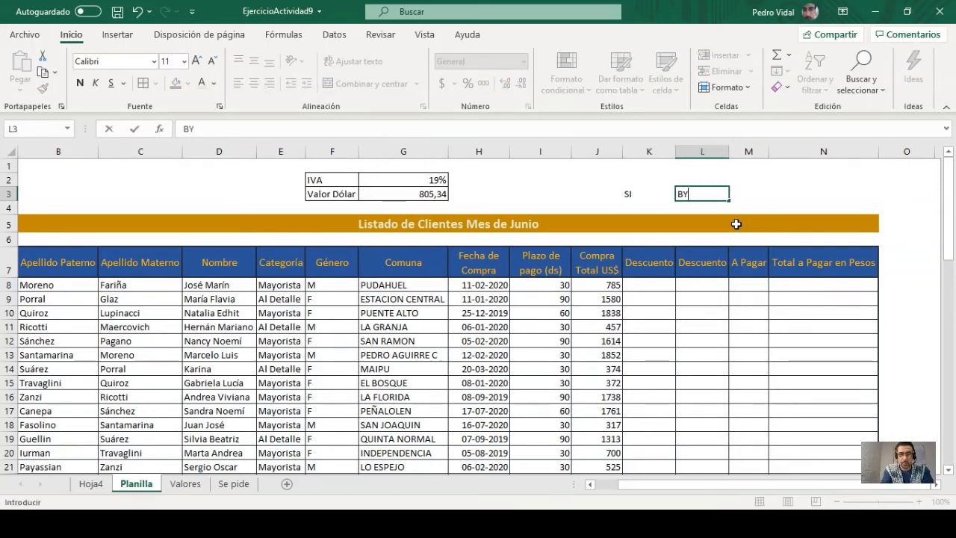
{"action": "key", "text": "BackSpace"}
{"action": "key", "text": "BackSpace"}
{"action": "type", "text": "USCAV"}
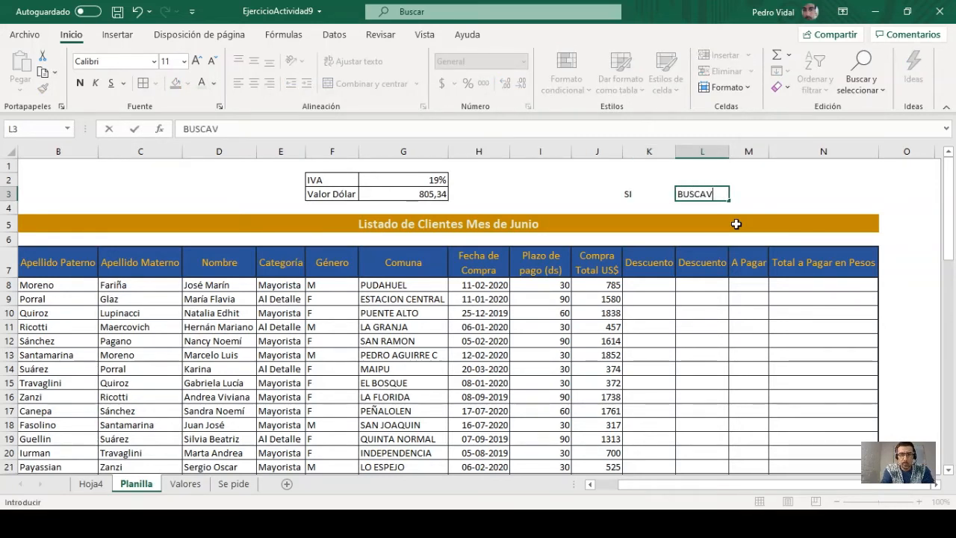
{"action": "key", "text": "BackSpace"}
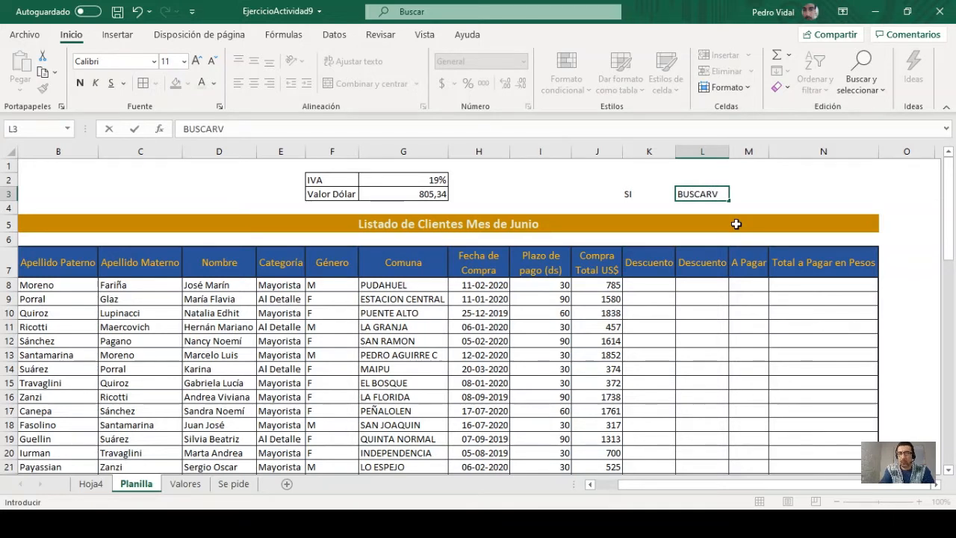
{"action": "key", "text": "Return"}
{"action": "key", "text": "Down"}
{"action": "key", "text": "Down"}
{"action": "key", "text": "Down"}
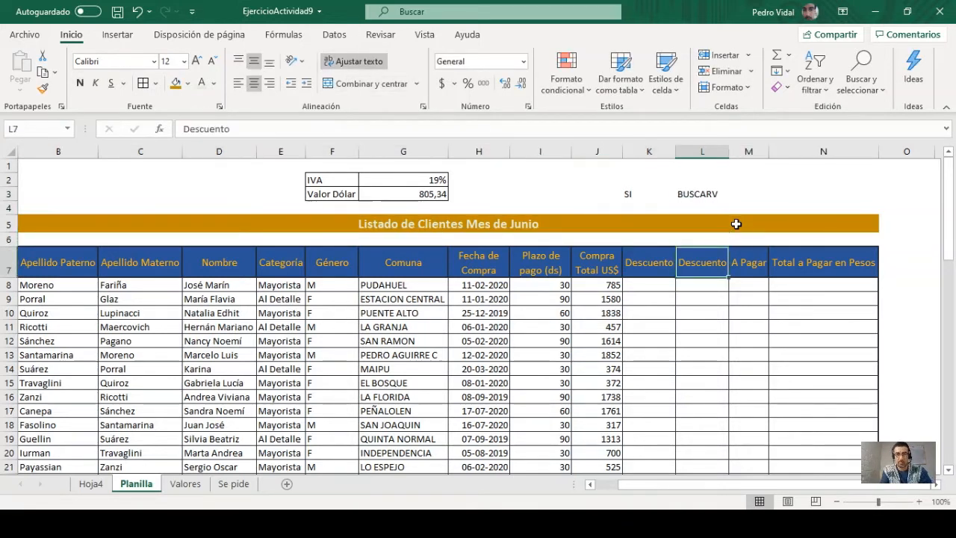
{"action": "key", "text": "Left"}
{"action": "key", "text": "Down"}
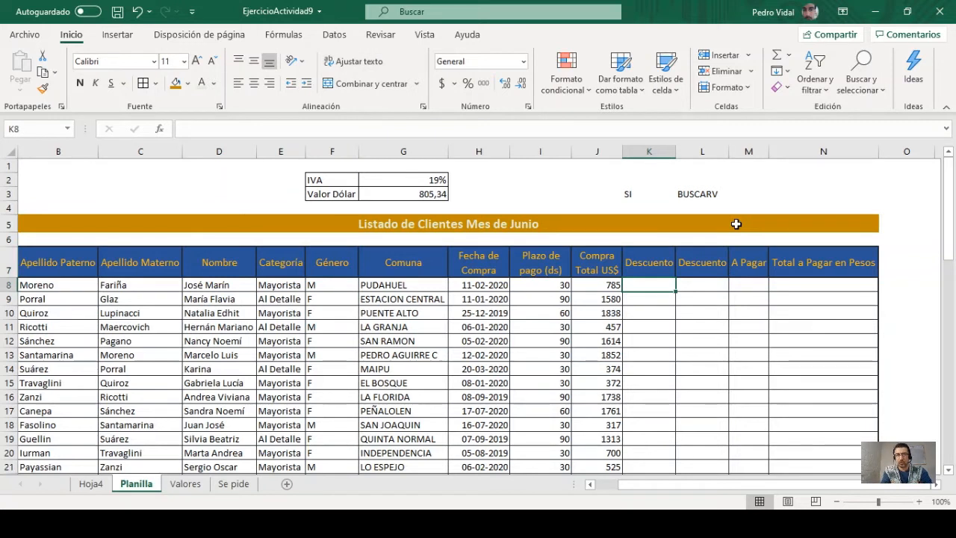
Rename the two discount headings as Descuento 1 in K7 and Descuento 2 in L7.
{"action": "left_click", "coordinate": [704, 265]}
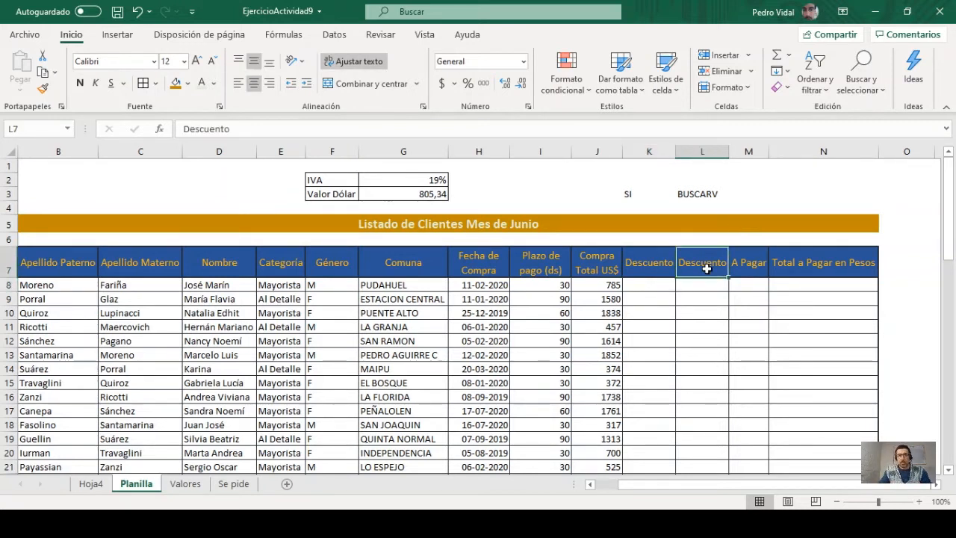
{"action": "left_click", "coordinate": [252, 129]}
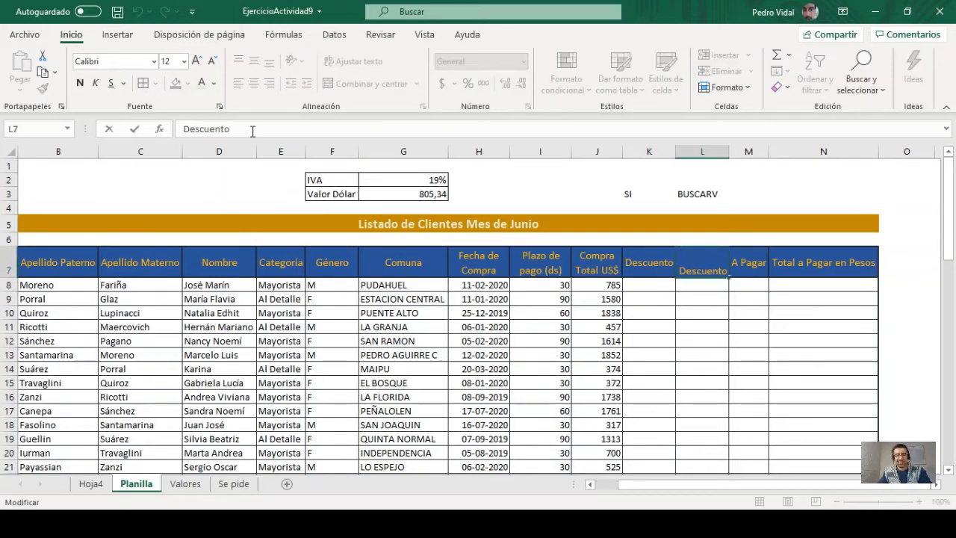
{"action": "type", "text": "2"}
{"action": "key", "text": "Return"}
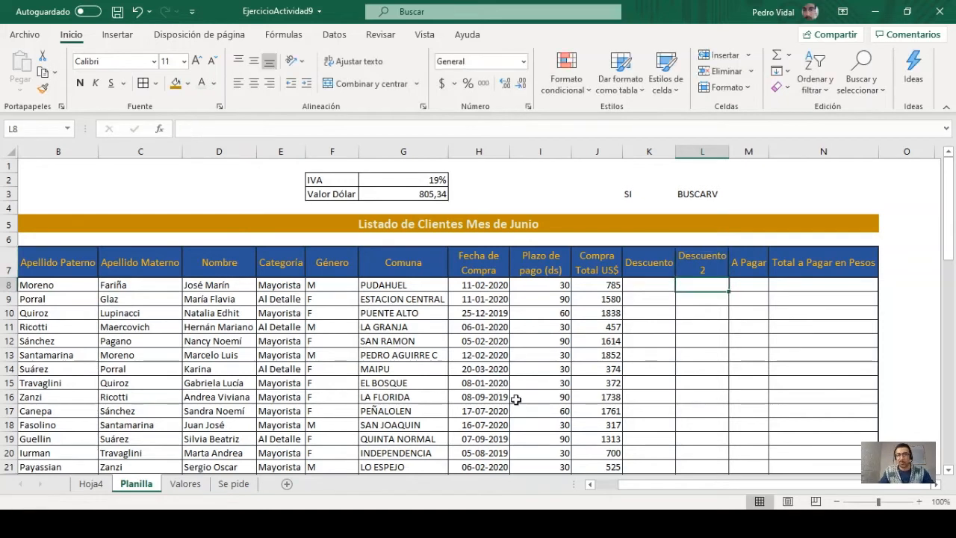
{"action": "left_click", "coordinate": [654, 265]}
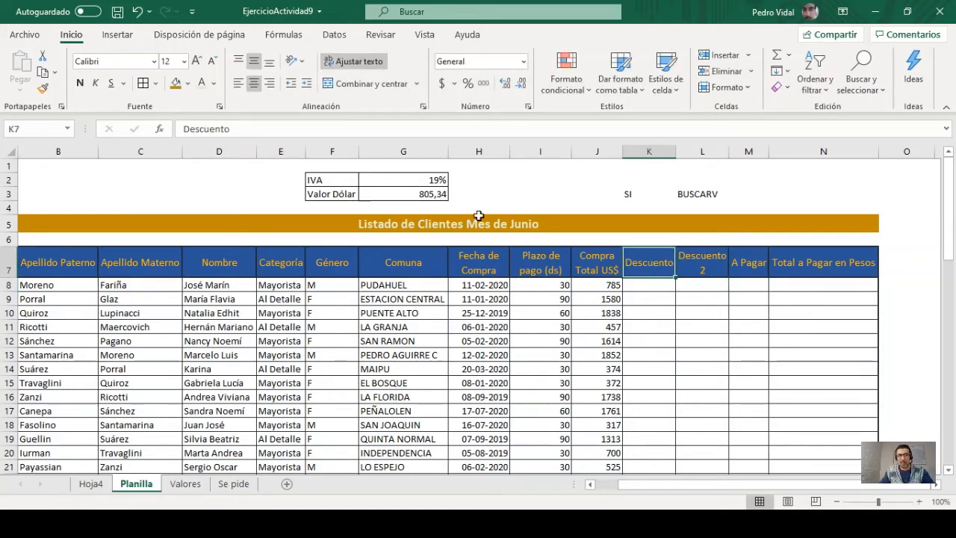
{"action": "left_click", "coordinate": [287, 125]}
{"action": "type", "text": "1"}
{"action": "key", "text": "Return"}
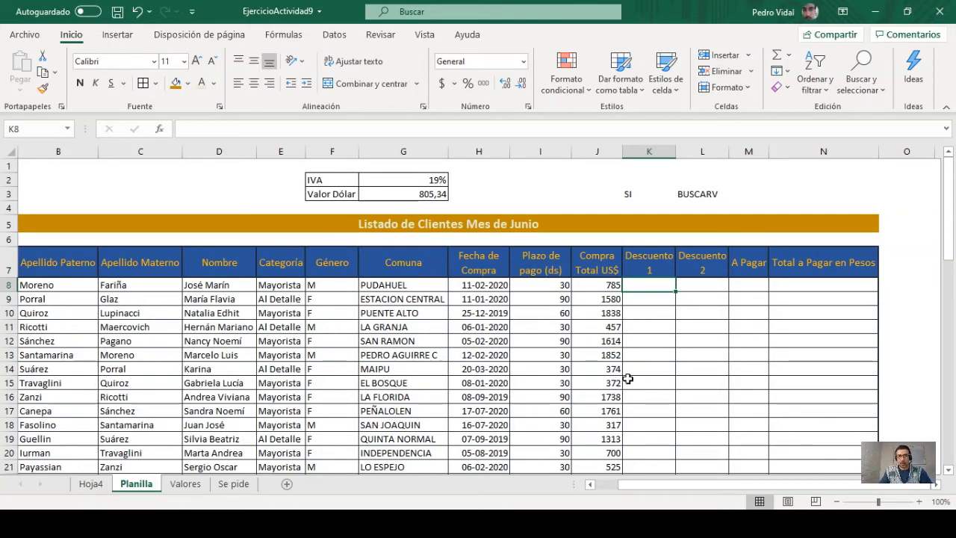
Widen columns K and L together so the word Descuento fits on one line in both headings.
{"action": "scroll", "coordinate": [433, 346], "scroll_direction": "up", "scroll_amount": 4}
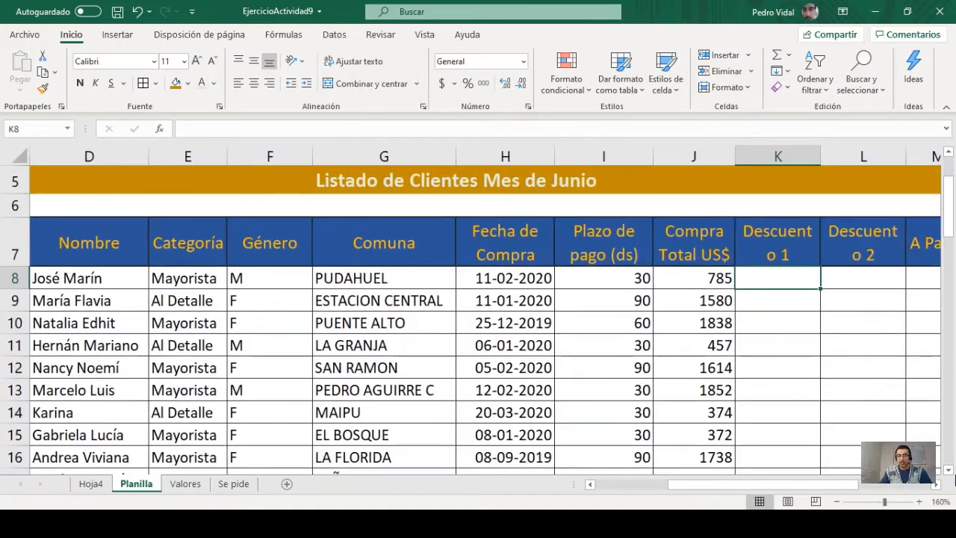
{"action": "left_click", "coordinate": [936, 485]}
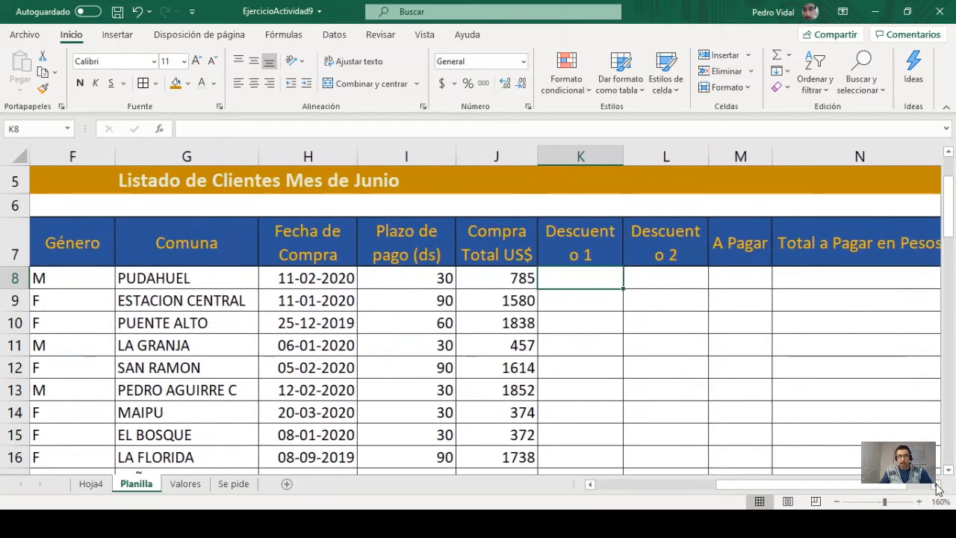
{"action": "scroll", "coordinate": [523, 431], "scroll_direction": "up", "scroll_amount": 2}
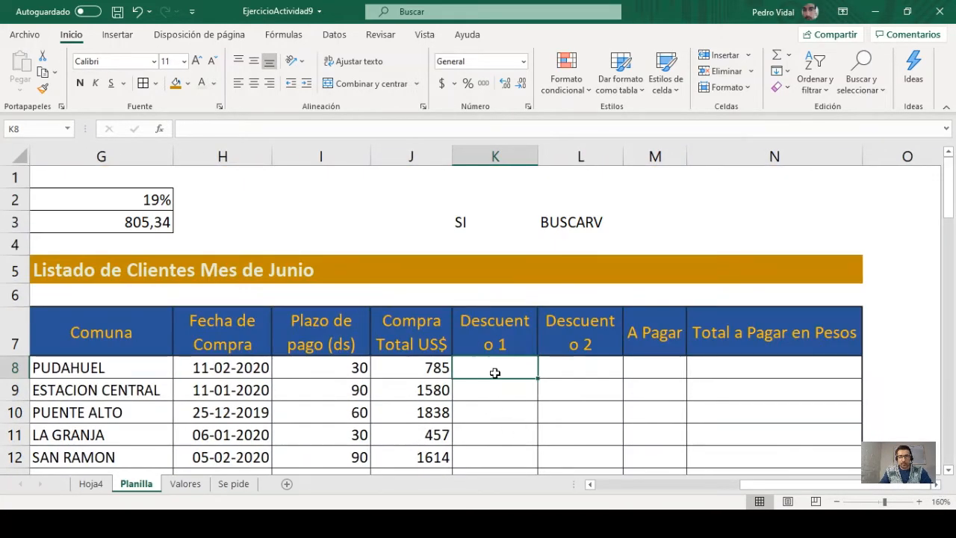
{"action": "left_click_drag", "start_coordinate": [529, 157], "coordinate": [546, 156]}
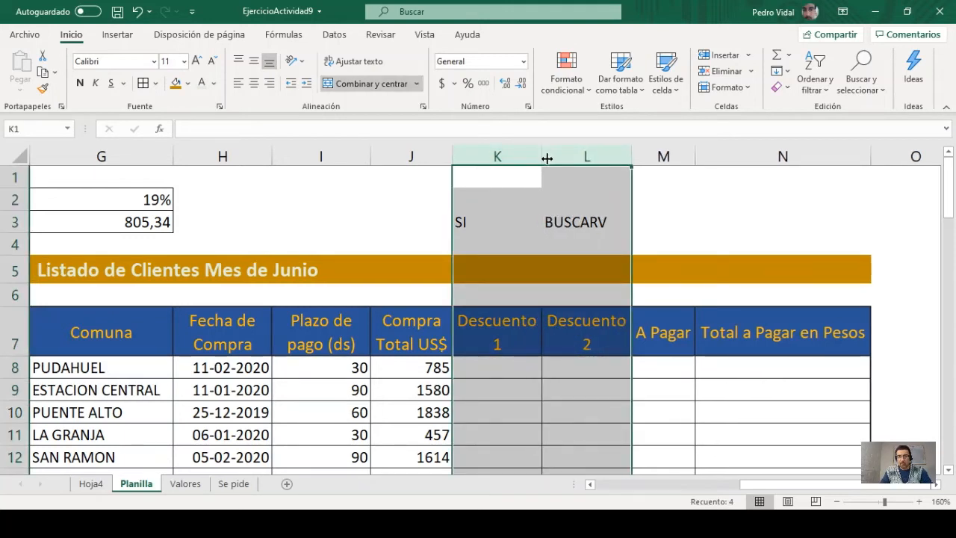
{"action": "left_click", "coordinate": [496, 366]}
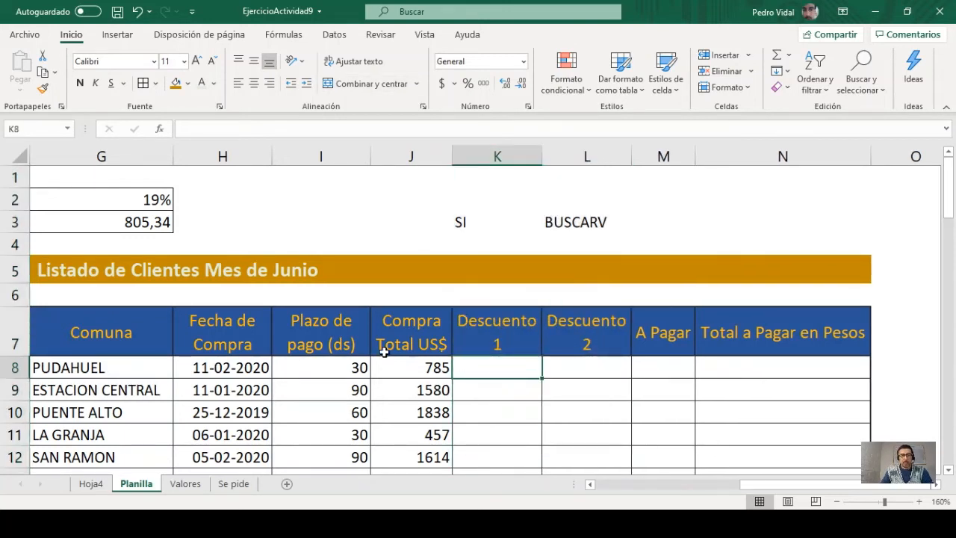
Start a SI formula in K8 whose condition tests the payment term in I8 for equality.
{"action": "left_click", "coordinate": [341, 367]}
{"action": "left_click", "coordinate": [346, 394]}
{"action": "left_click", "coordinate": [346, 406]}
{"action": "left_click", "coordinate": [495, 374]}
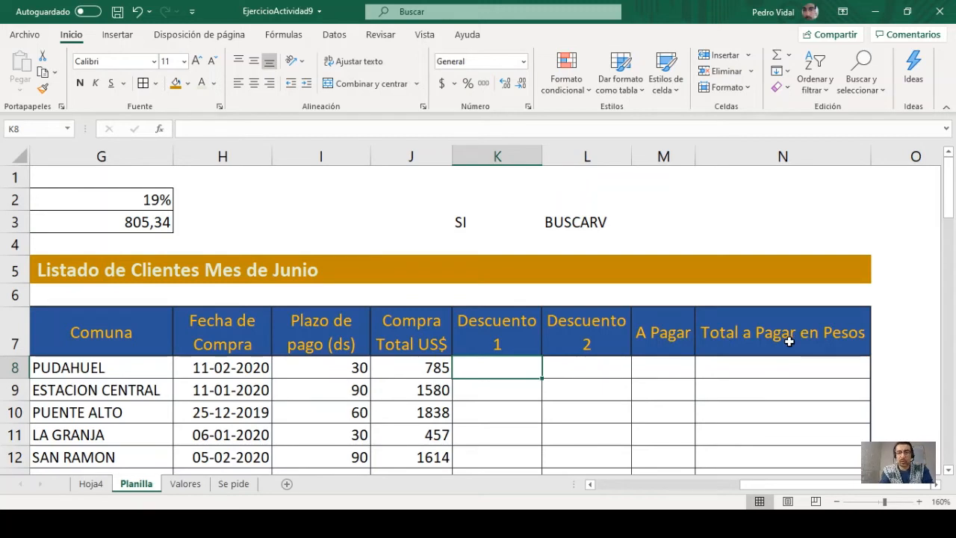
{"action": "type", "text": "=si"}
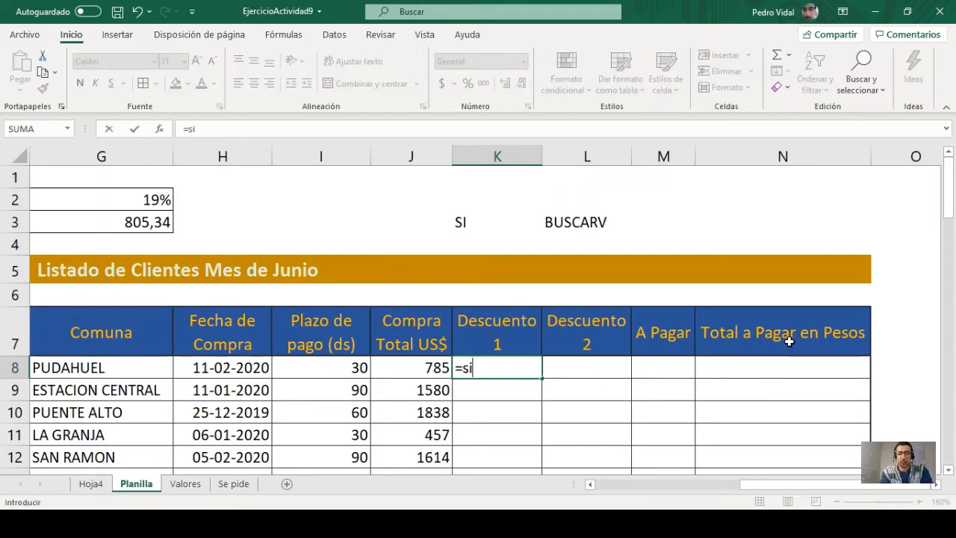
{"action": "key", "text": "BackSpace"}
{"action": "type", "text": "SI"}
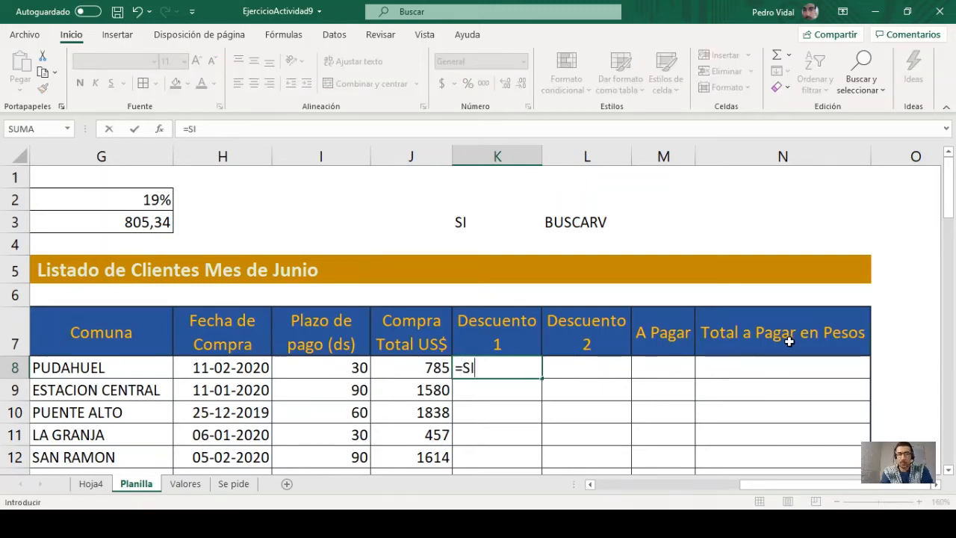
{"action": "type", "text": "("}
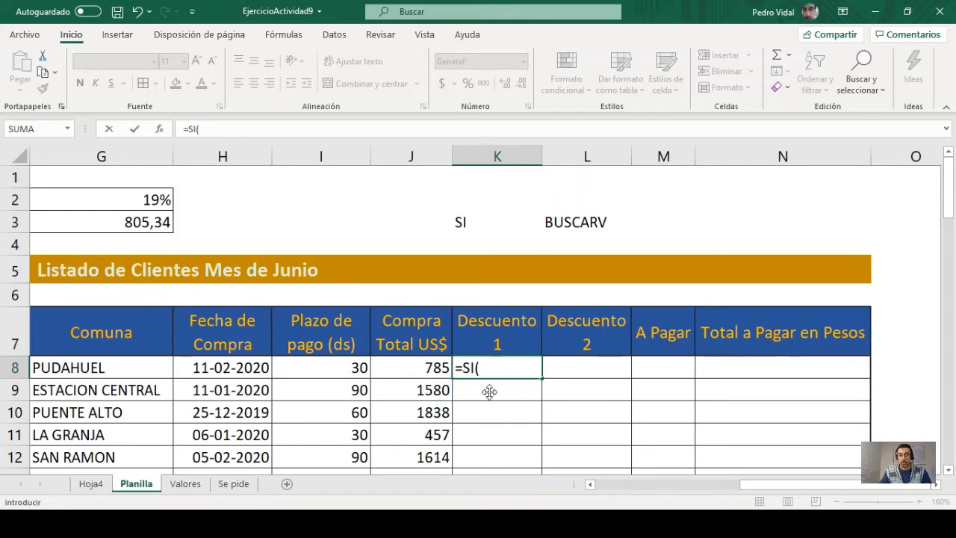
{"action": "left_click", "coordinate": [309, 370]}
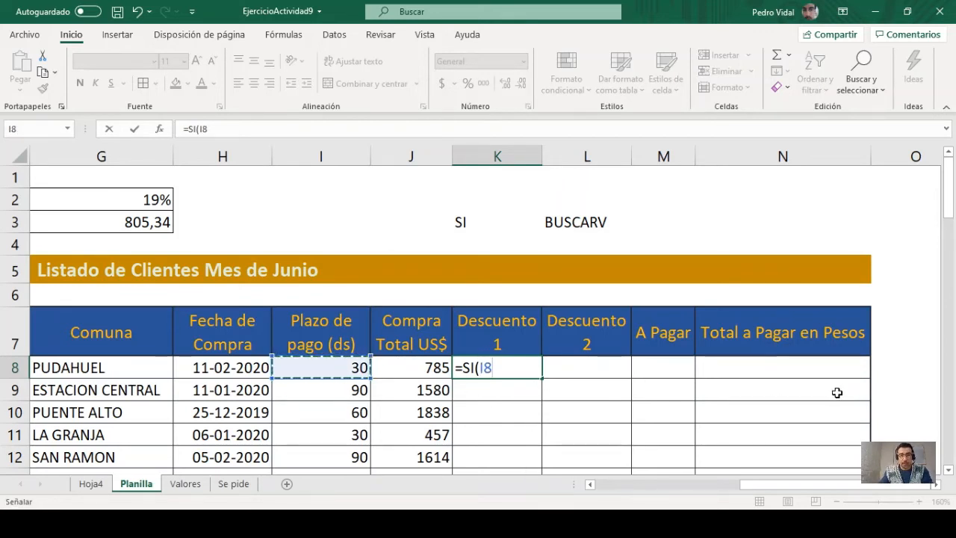
{"action": "type", "text": "="}
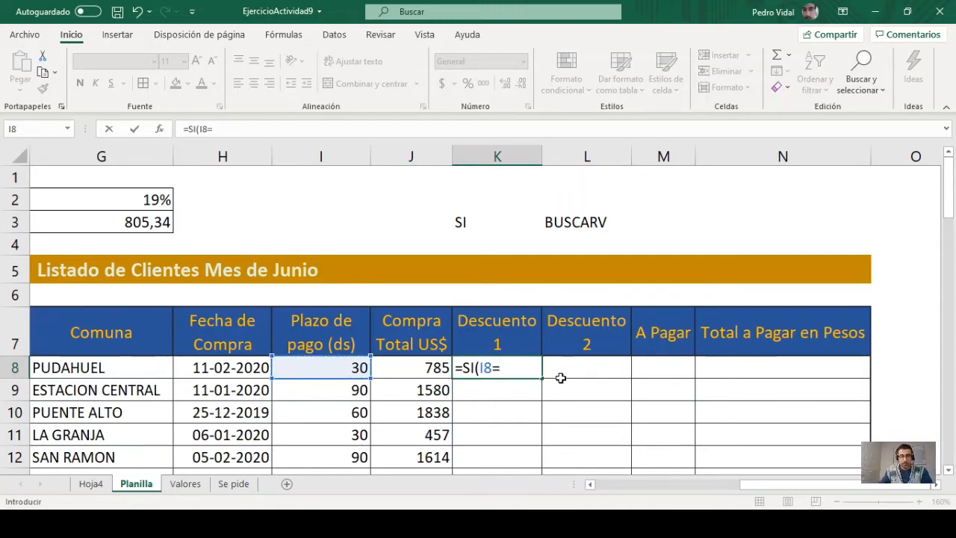
Compare the term with the absolute reference Valores!$B$6 and return Valores!$C$6 when it matches.
{"action": "left_click", "coordinate": [191, 485]}
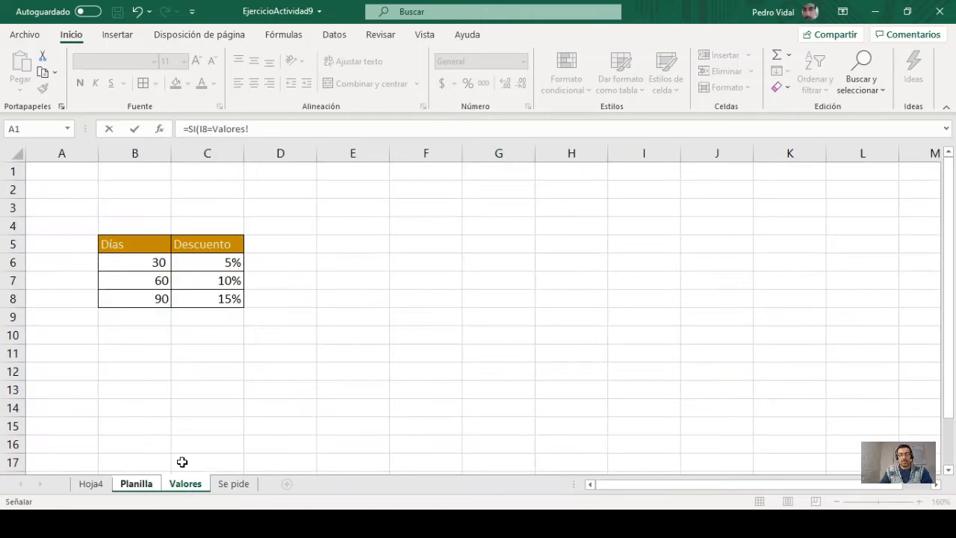
{"action": "left_click", "coordinate": [137, 264]}
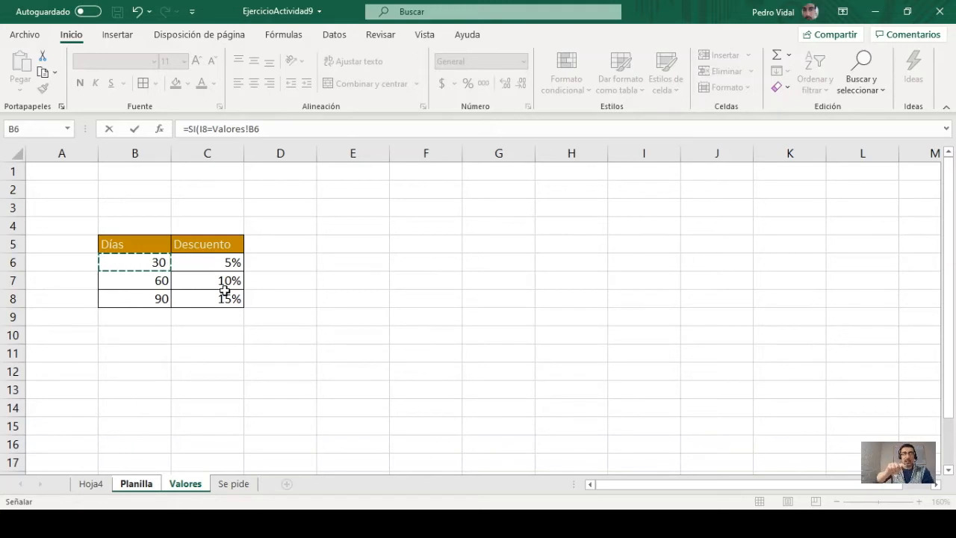
{"action": "key", "text": "F4"}
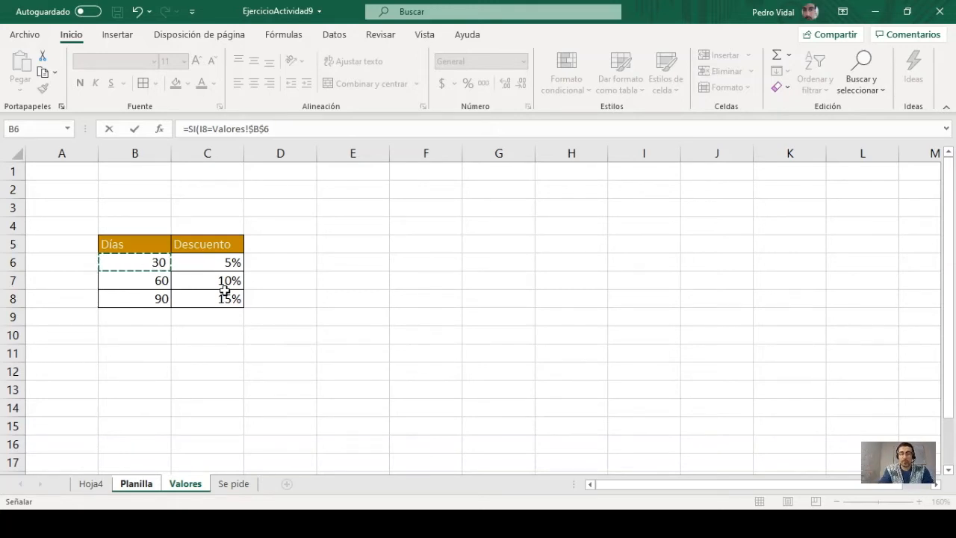
{"action": "type", "text": ";"}
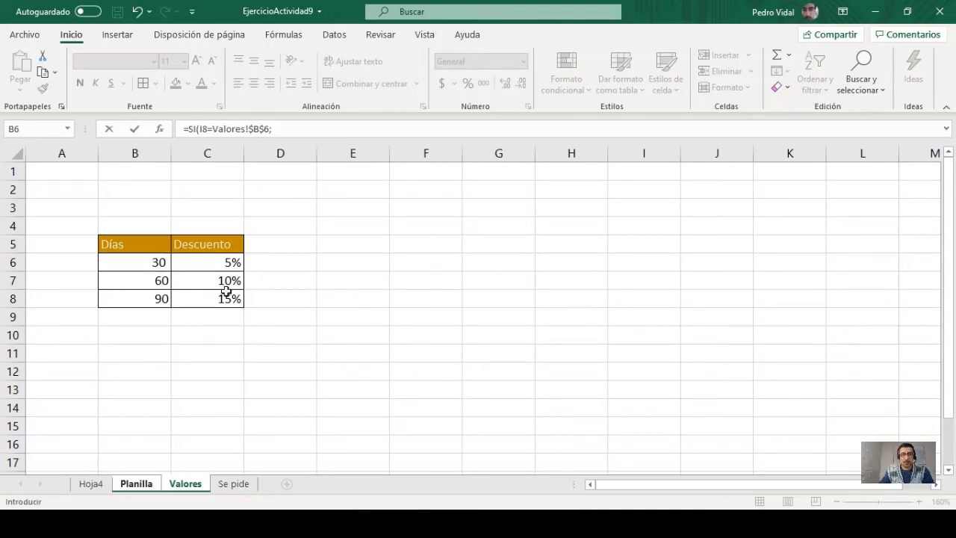
{"action": "left_click", "coordinate": [222, 261]}
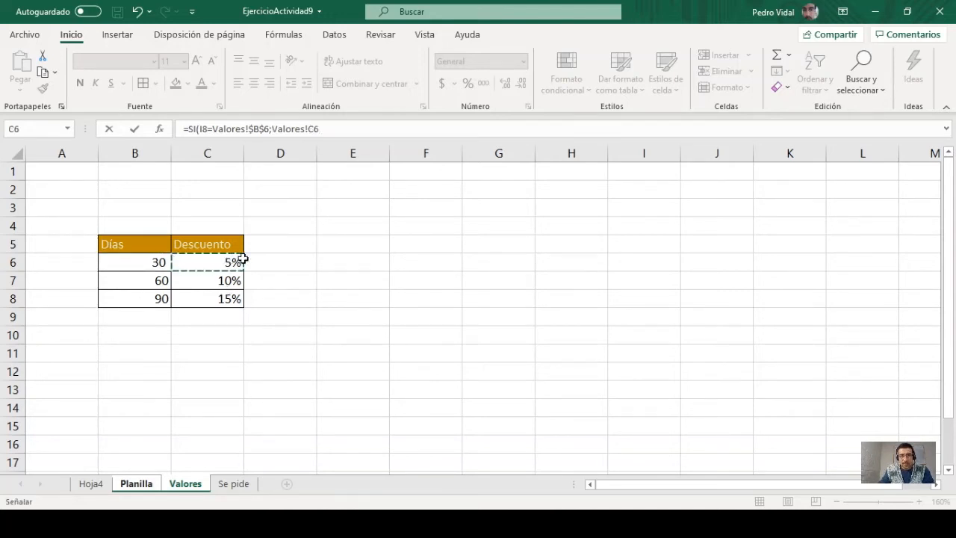
{"action": "key", "text": "F4"}
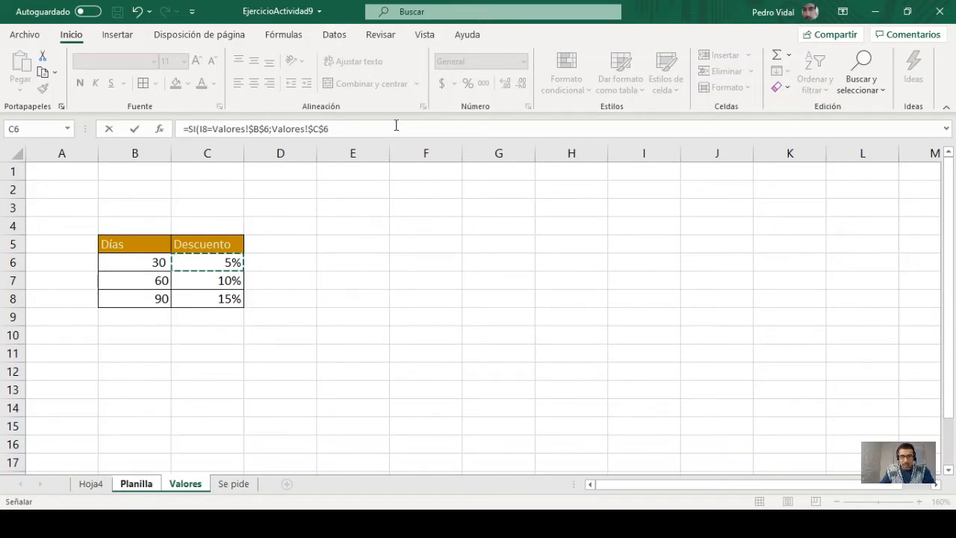
{"action": "type", "text": ";"}
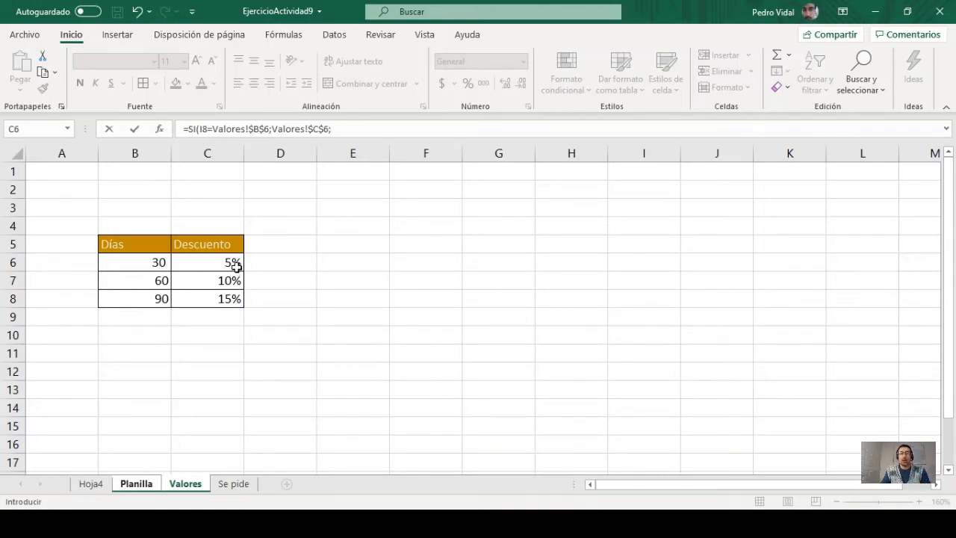
Nest a second SI that compares I8 with Valores!$B$7 and returns Valores!$C$7, both as absolute references.
{"action": "left_click", "coordinate": [359, 129]}
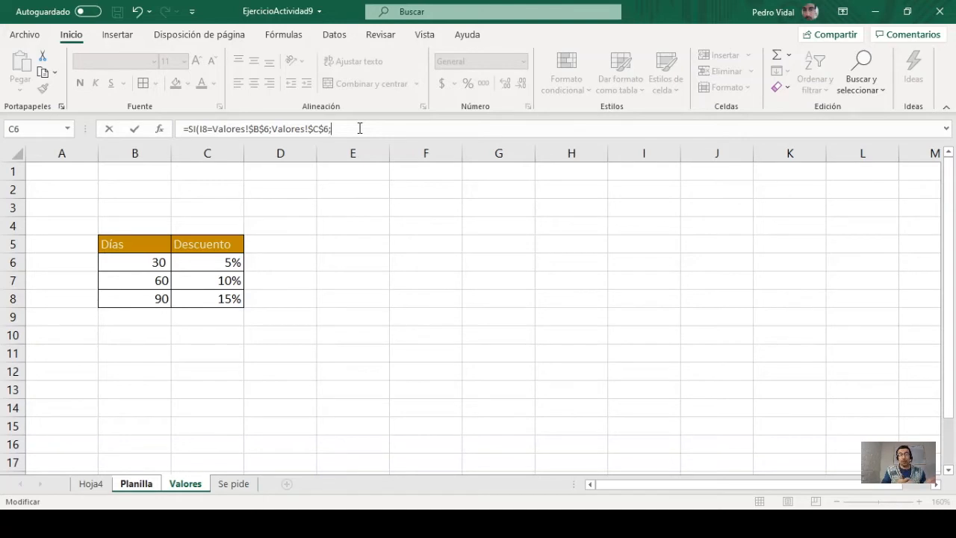
{"action": "type", "text": "SI("}
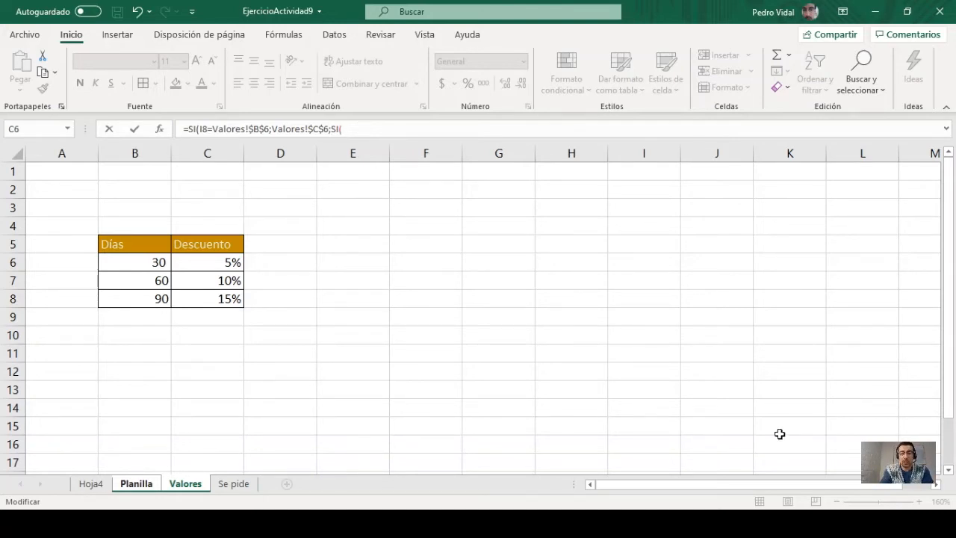
{"action": "type", "text": "I8"}
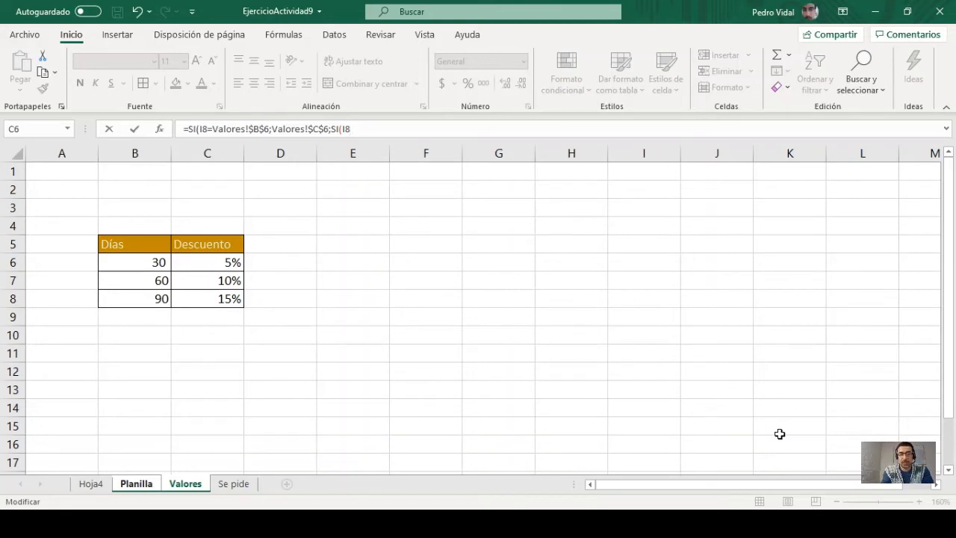
{"action": "type", "text": "="}
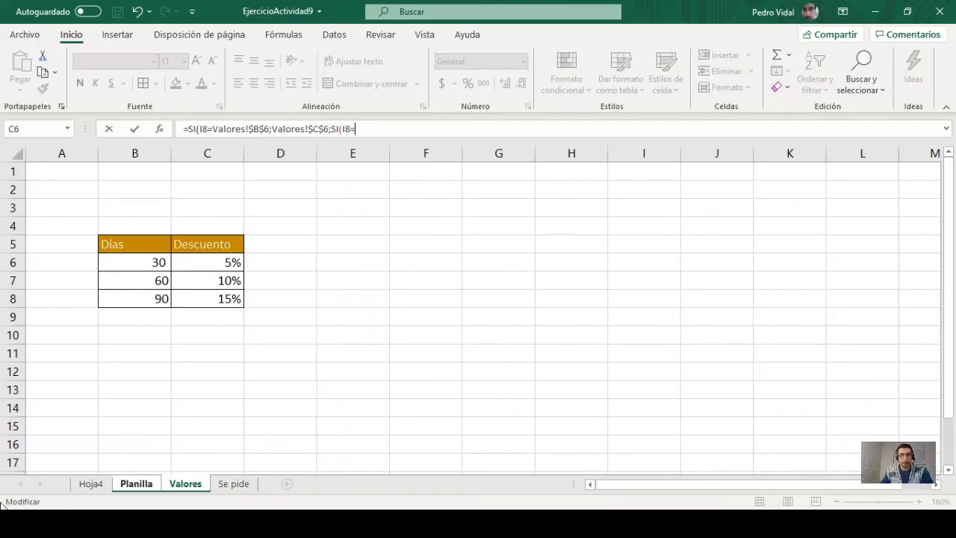
{"action": "left_click", "coordinate": [132, 278]}
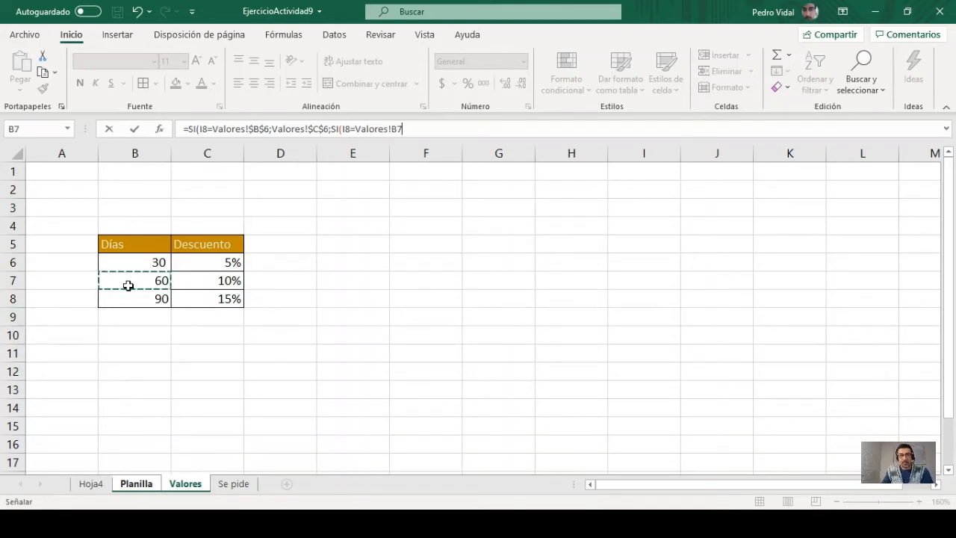
{"action": "key", "text": "F4"}
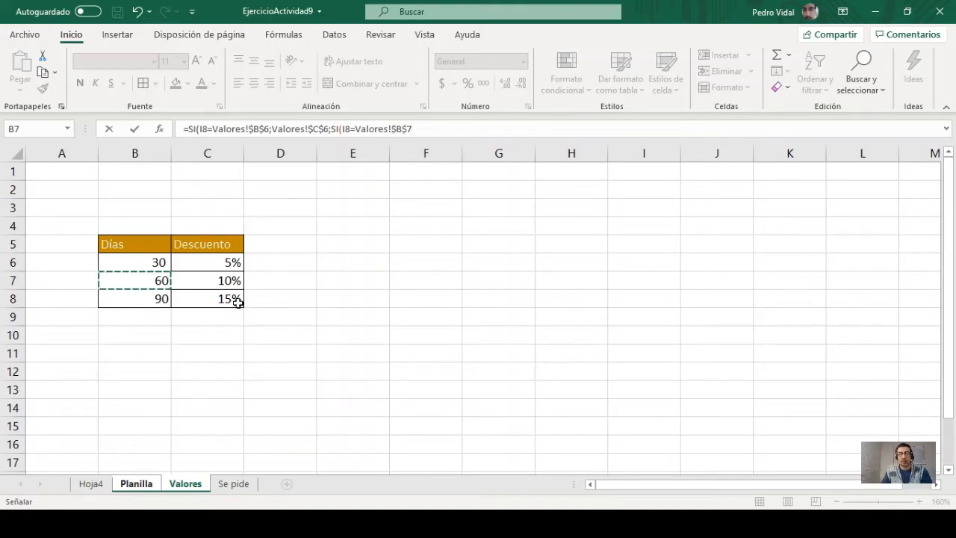
{"action": "type", "text": ";"}
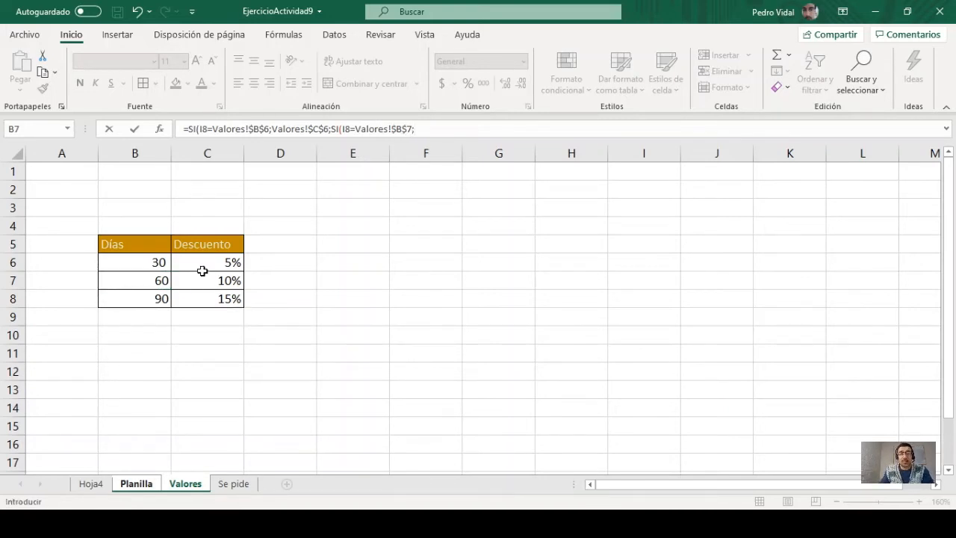
{"action": "left_click", "coordinate": [202, 273]}
{"action": "key", "text": "F4"}
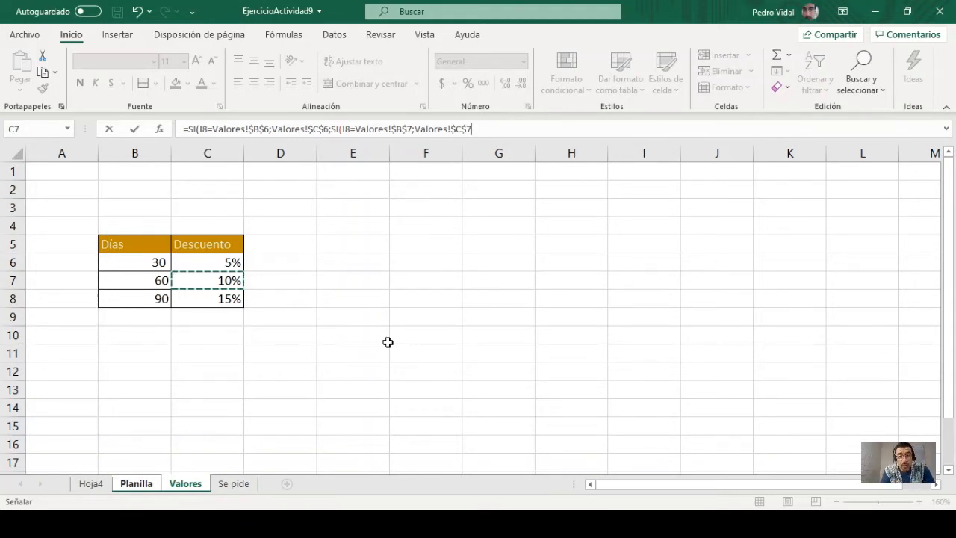
Nest a third SI that compares I8 with Valores!$B$8 and returns Valores!$C$8, both as absolute references.
{"action": "type", "text": ";SI("}
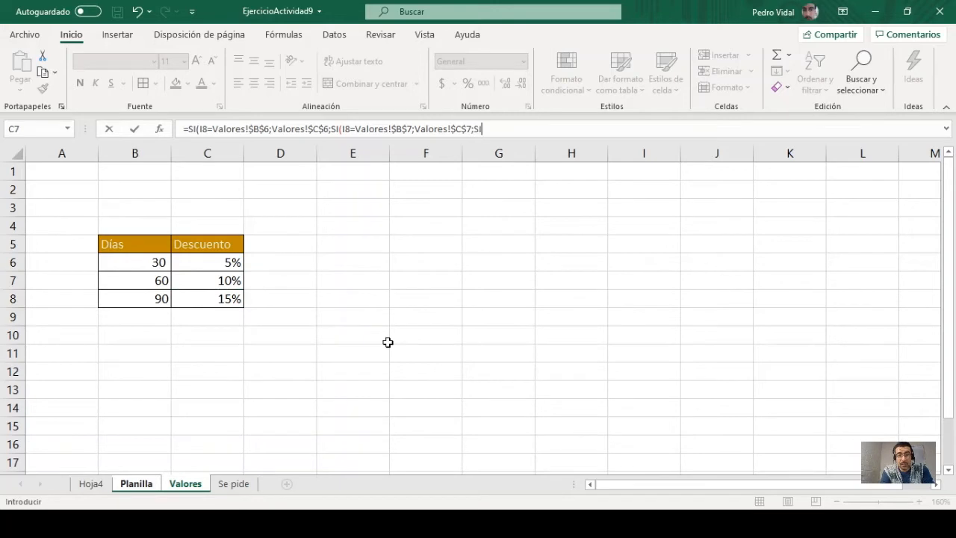
{"action": "type", "text": "I8"}
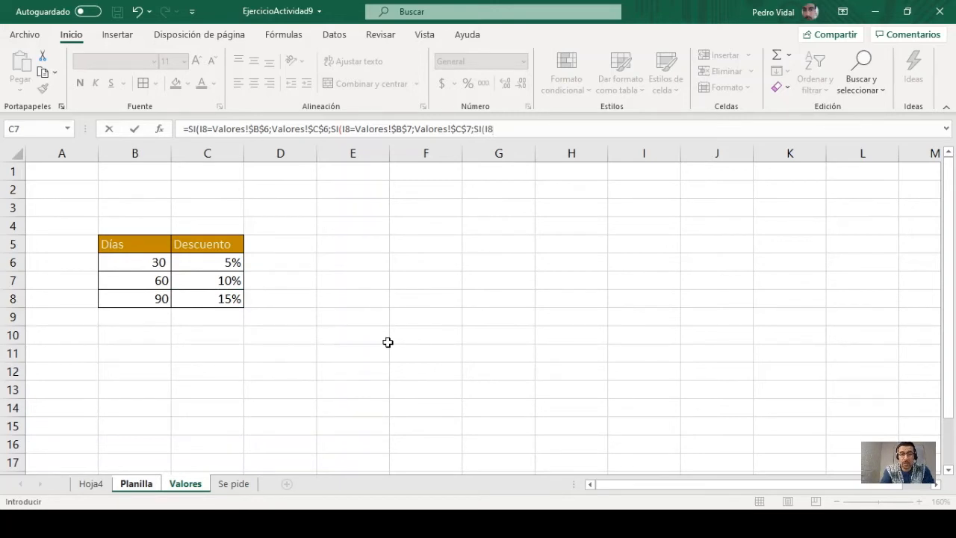
{"action": "type", "text": "="}
{"action": "left_click", "coordinate": [113, 301]}
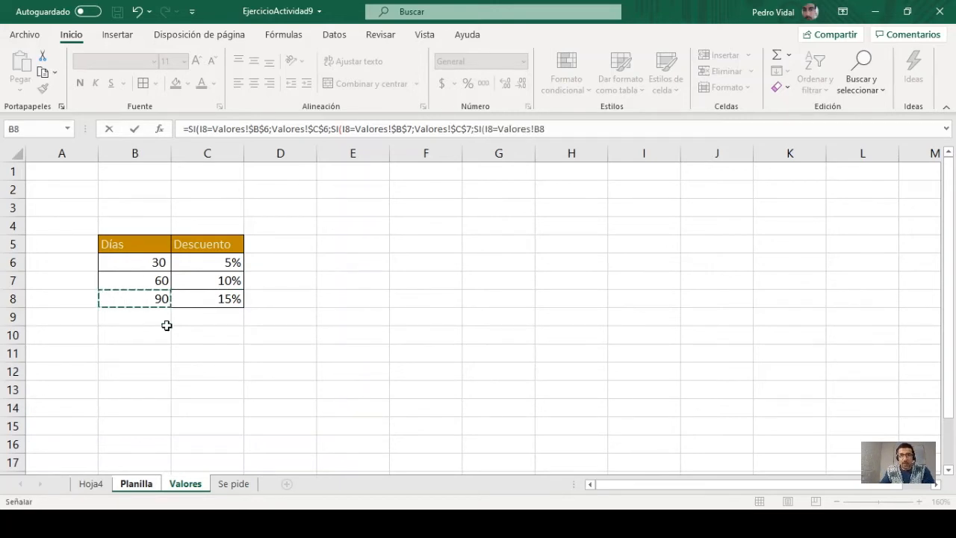
{"action": "key", "text": "F4"}
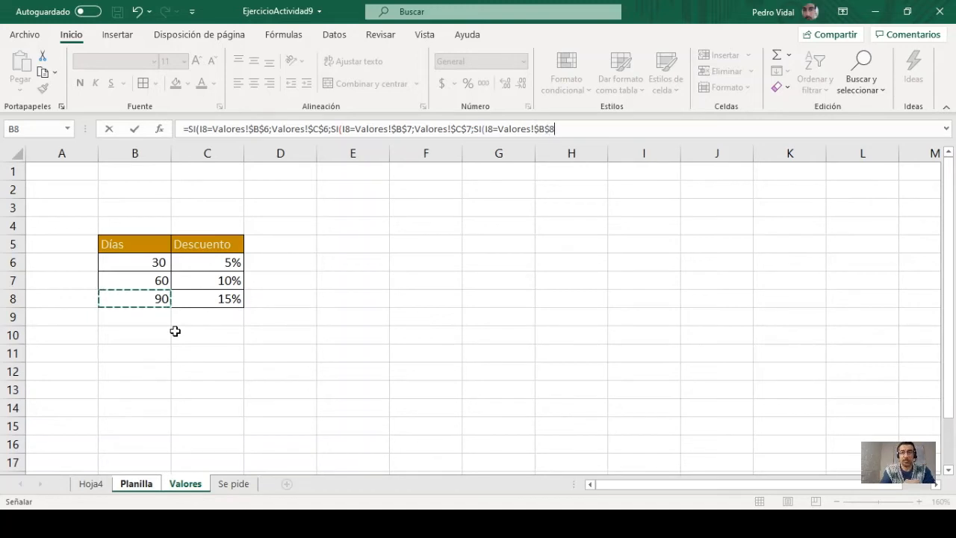
{"action": "type", "text": ";"}
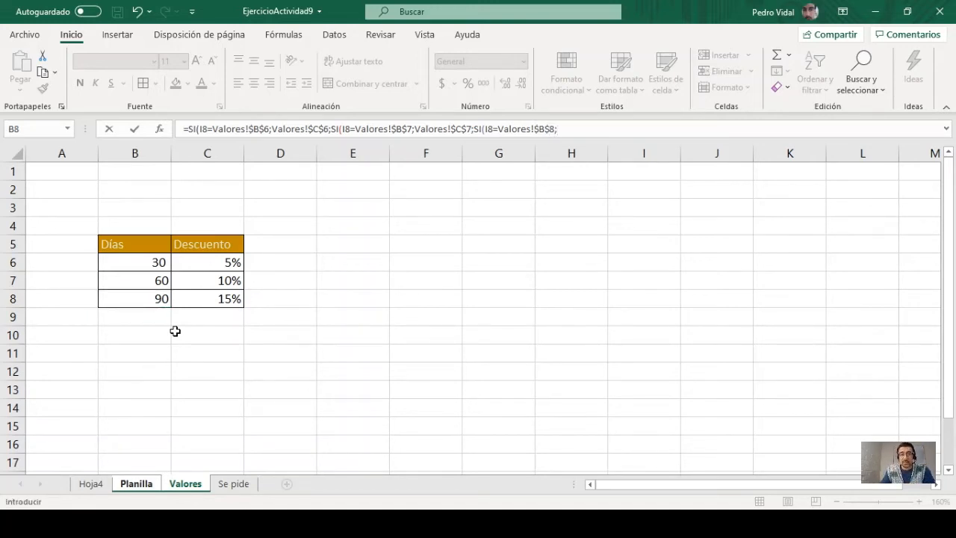
{"action": "left_click", "coordinate": [224, 294]}
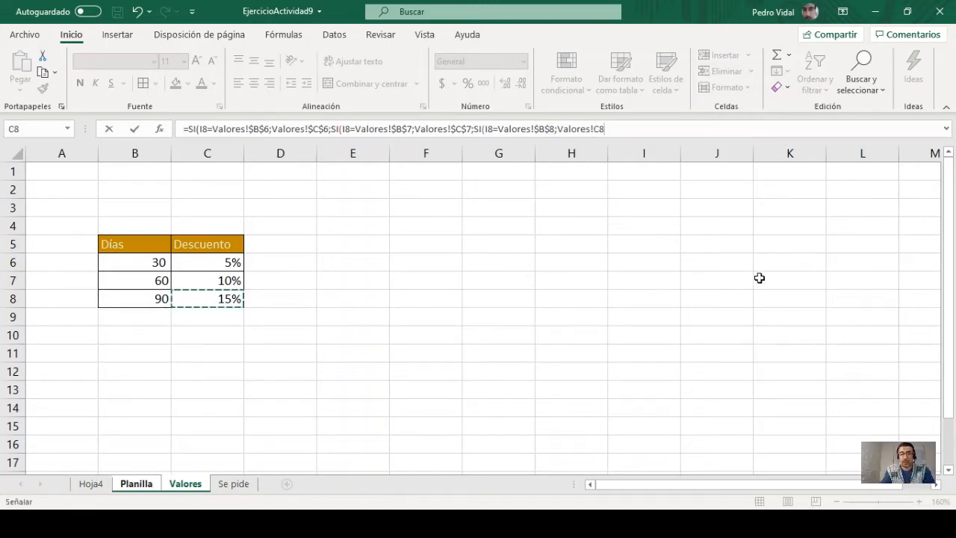
{"action": "key", "text": "F4"}
Add "REVISAR" as the result when no term matches, close all three SI functions and enter the formula.
{"action": "type", "text": ";"}
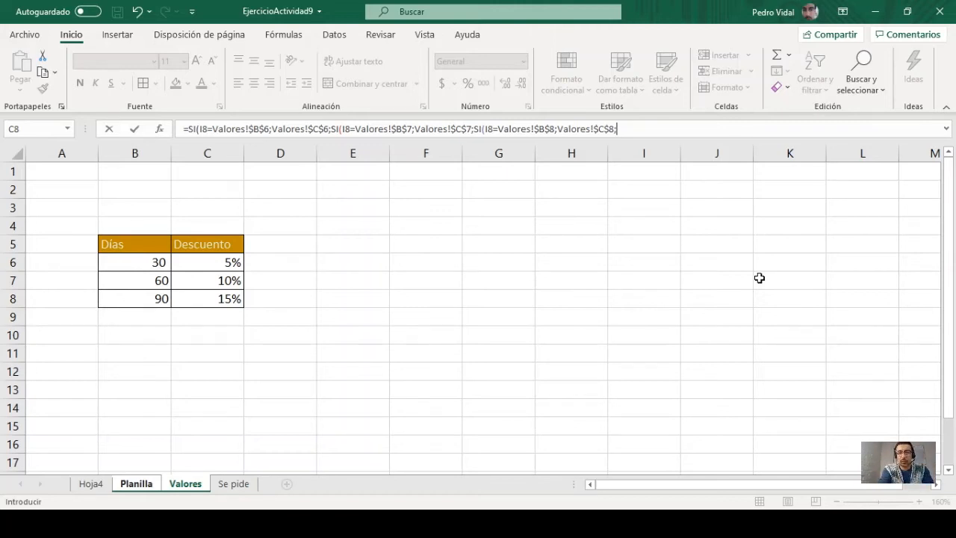
{"action": "type", "text": "\"REVISAR"}
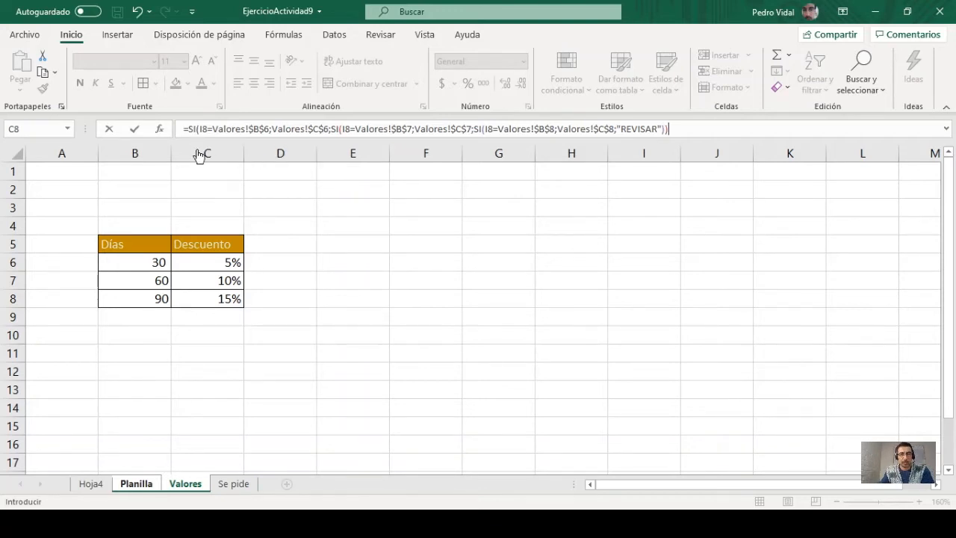
{"action": "type", "text": ")"}
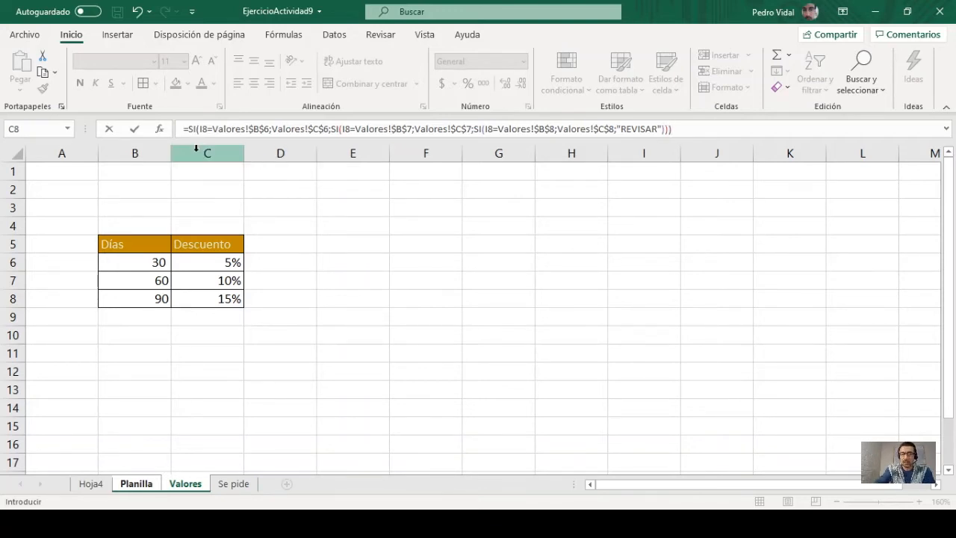
{"action": "key", "text": "Return"}
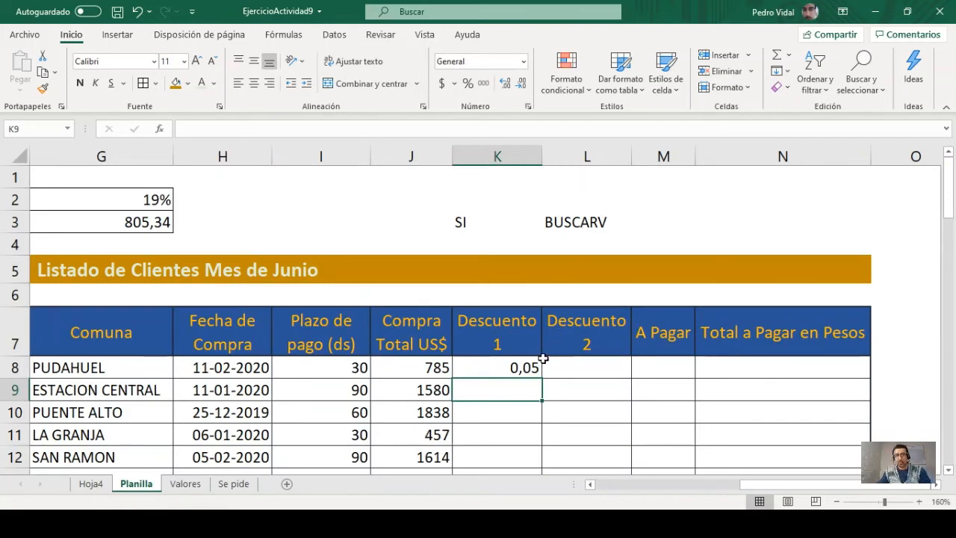
Extend the nested SI formula in K8 by multiplying its result by the purchase total in J8, and enter it.
{"action": "left_click", "coordinate": [512, 367]}
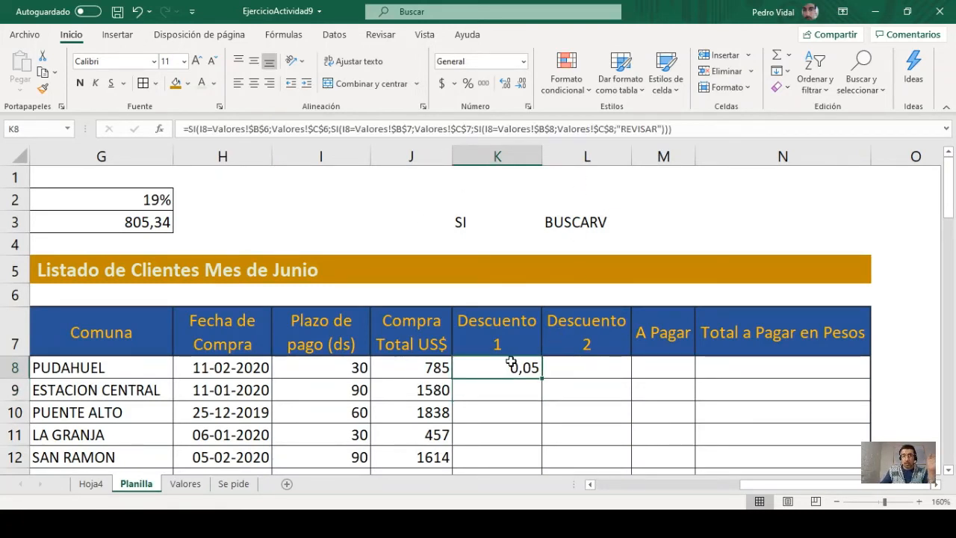
{"action": "double_click", "coordinate": [491, 367]}
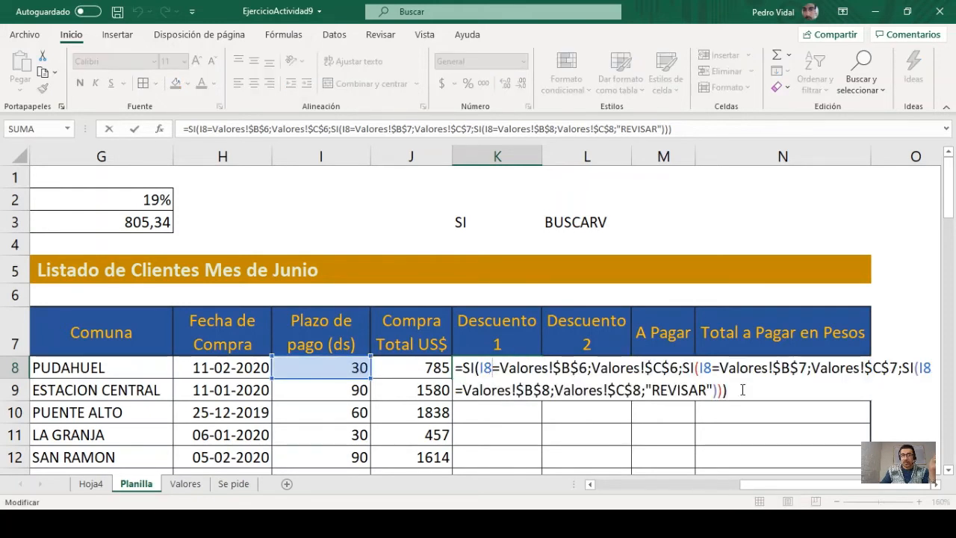
{"action": "key", "text": "Escape"}
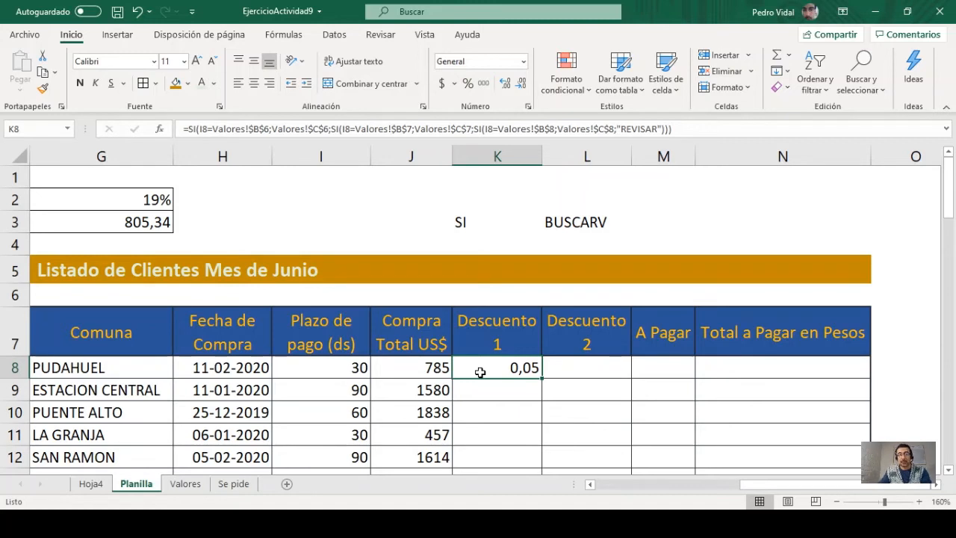
{"action": "double_click", "coordinate": [480, 372]}
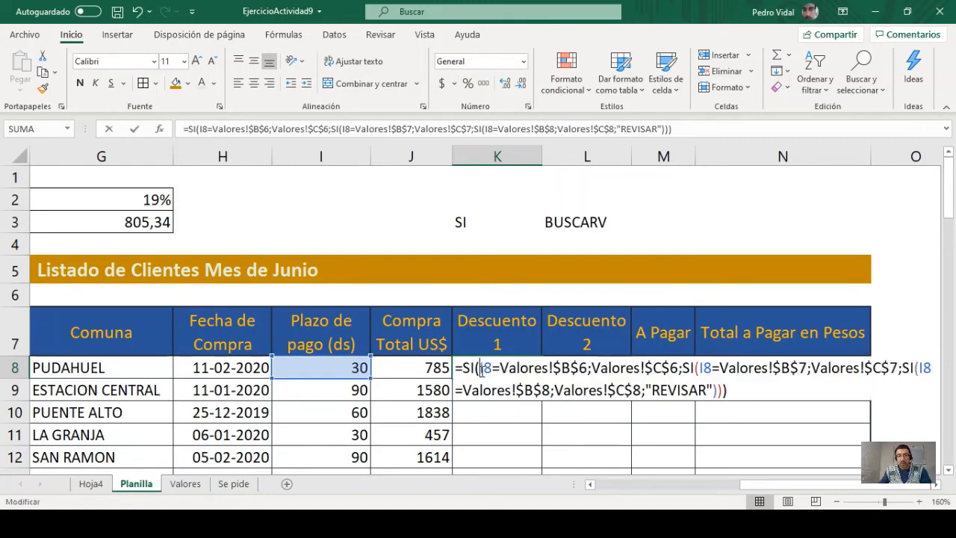
{"action": "left_click", "coordinate": [743, 393]}
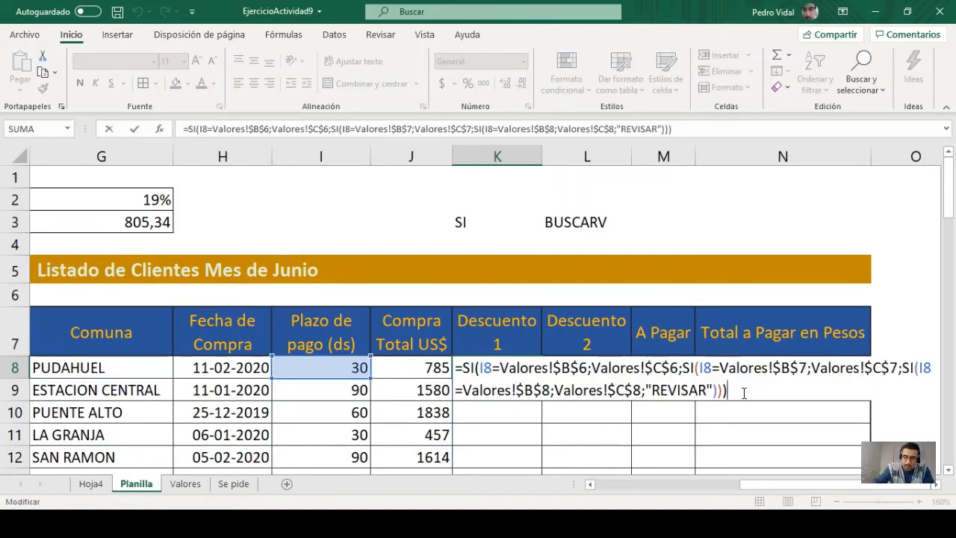
{"action": "type", "text": "*"}
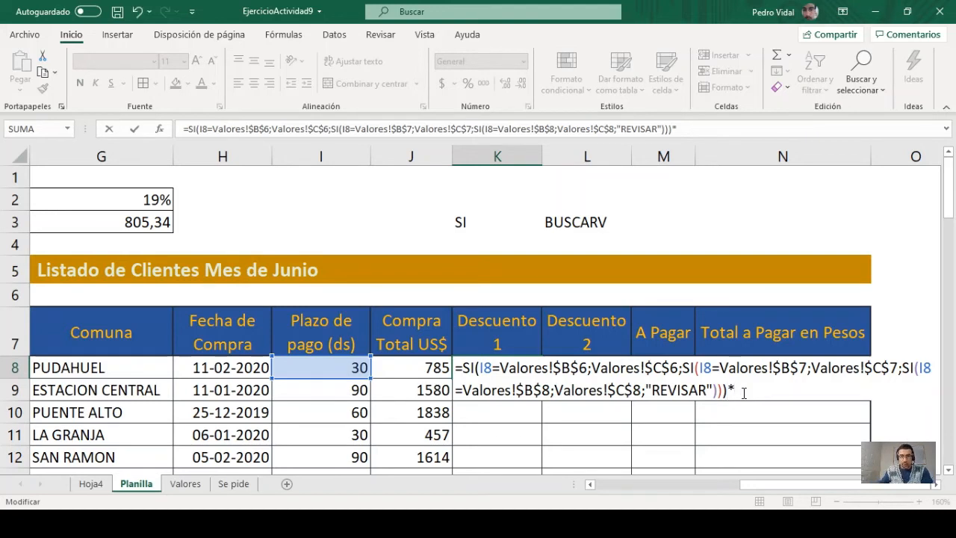
{"action": "left_click", "coordinate": [432, 361]}
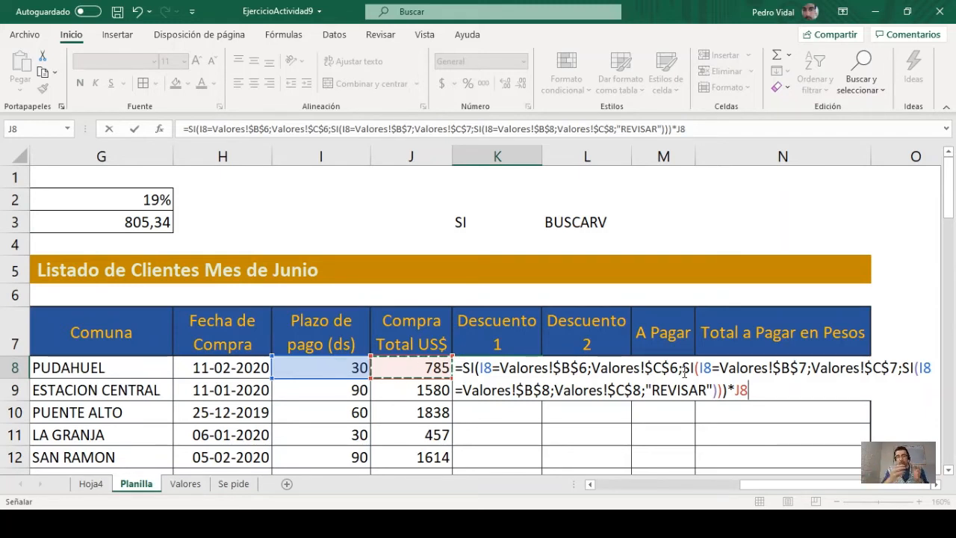
{"action": "key", "text": "Return"}
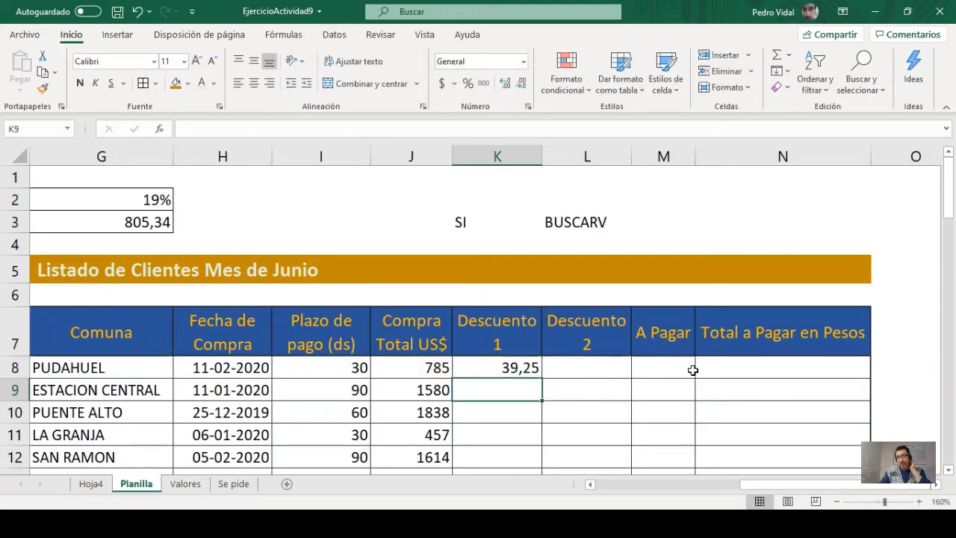
Fill the K8 formula down the Descuento 1 column through row 65 and check the results.
{"action": "left_click", "coordinate": [491, 366]}
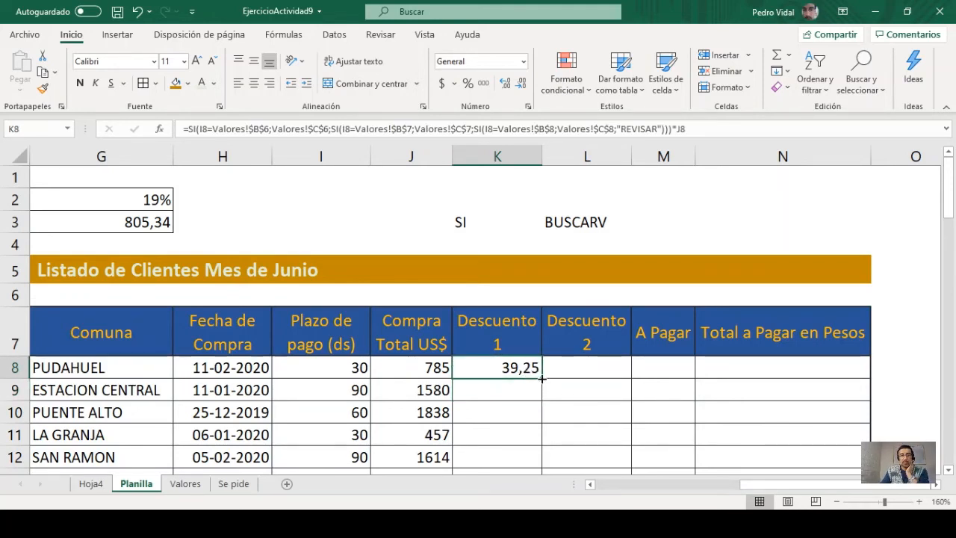
{"action": "double_click", "coordinate": [542, 380]}
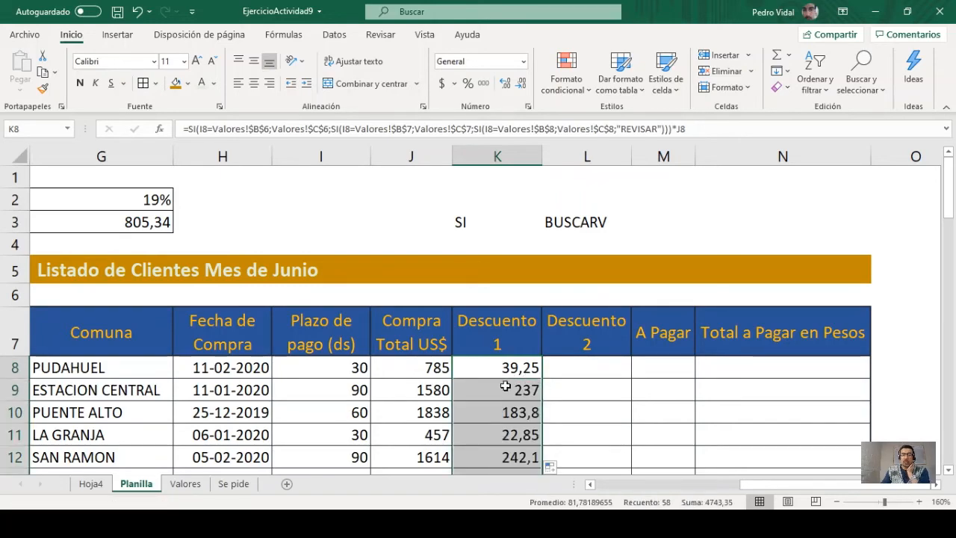
{"action": "scroll", "coordinate": [505, 395], "scroll_direction": "down", "scroll_amount": 11}
{"action": "scroll", "coordinate": [504, 386], "scroll_direction": "down", "scroll_amount": 7}
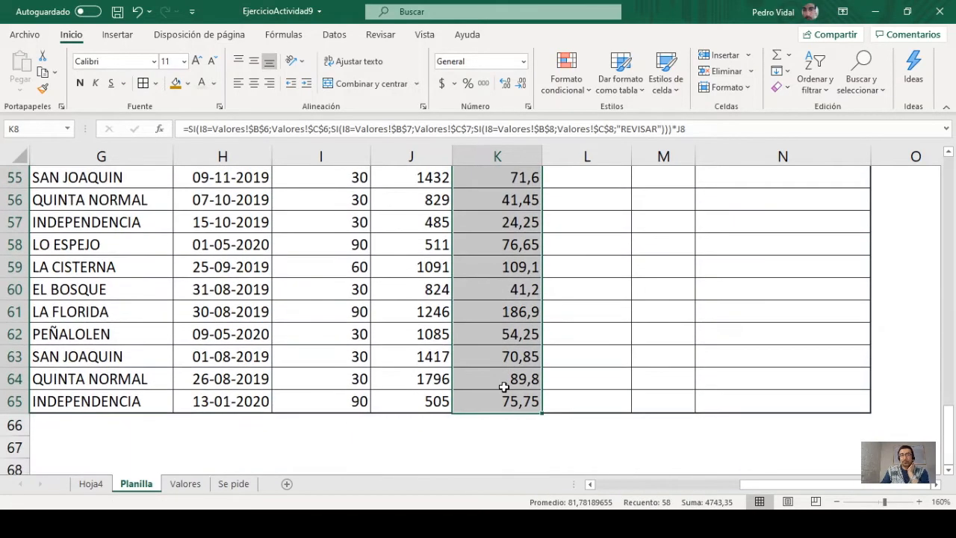
{"action": "scroll", "coordinate": [504, 386], "scroll_direction": "up", "scroll_amount": 18}
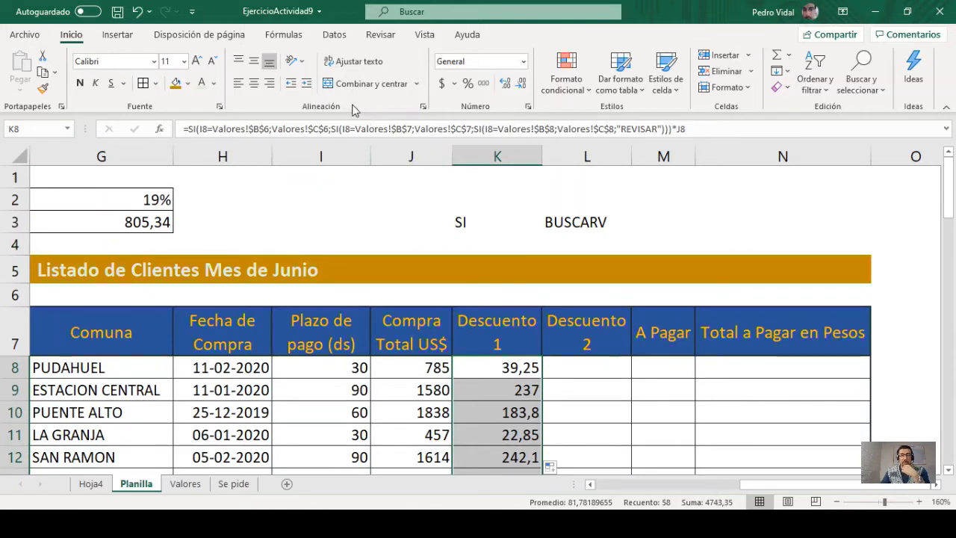
Format the filled Descuento 1 values as numbers with two decimals and review the formula in K8.
{"action": "left_click", "coordinate": [506, 87]}
{"action": "left_click", "coordinate": [523, 86]}
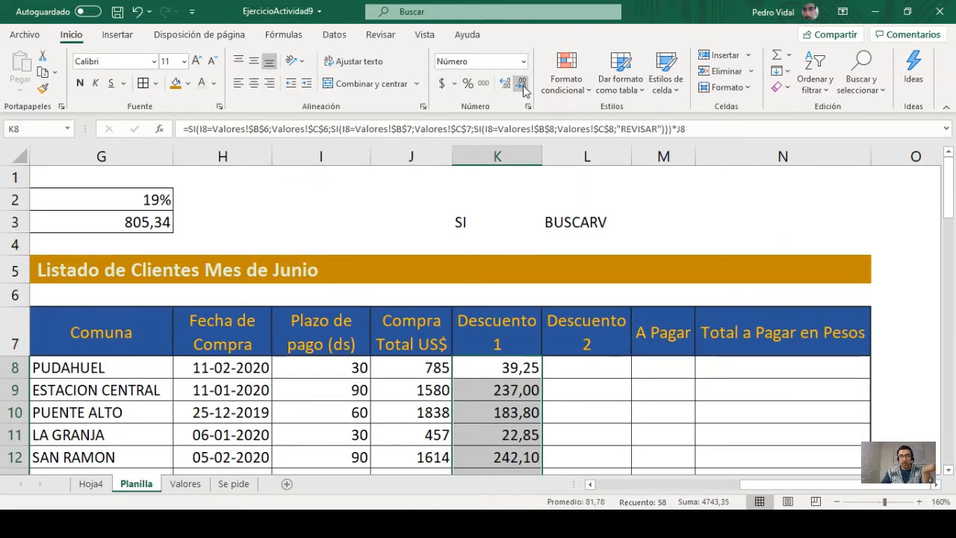
{"action": "scroll", "coordinate": [504, 316], "scroll_direction": "down", "scroll_amount": 10}
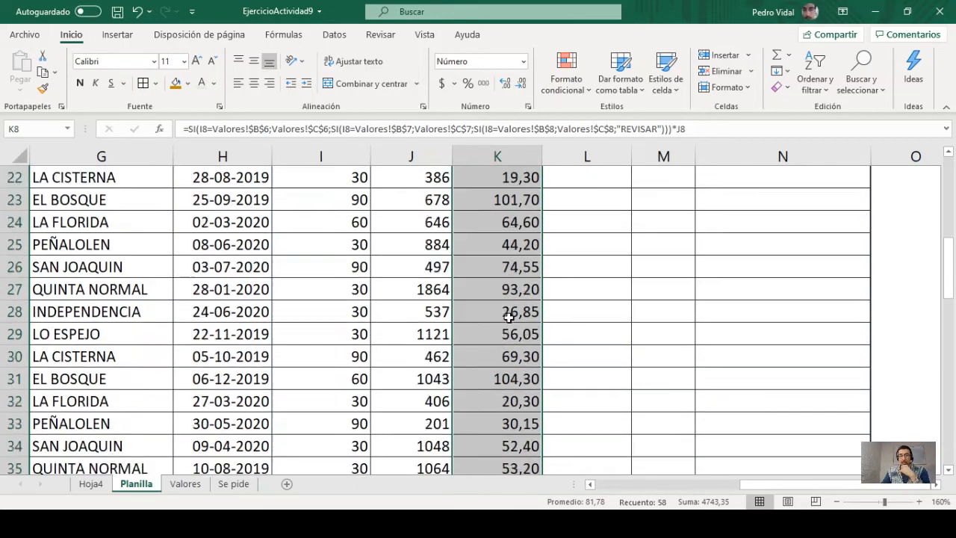
{"action": "scroll", "coordinate": [508, 318], "scroll_direction": "up", "scroll_amount": 8}
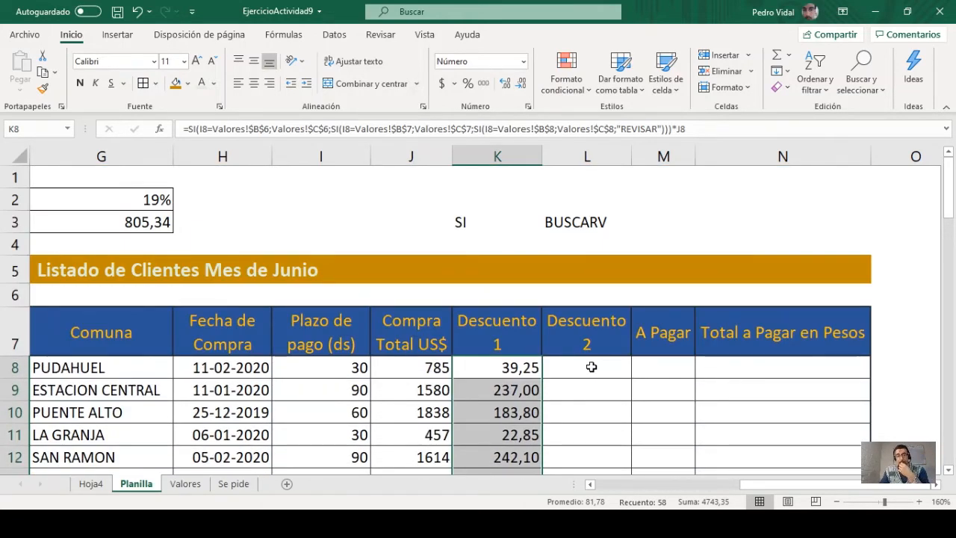
{"action": "double_click", "coordinate": [521, 368]}
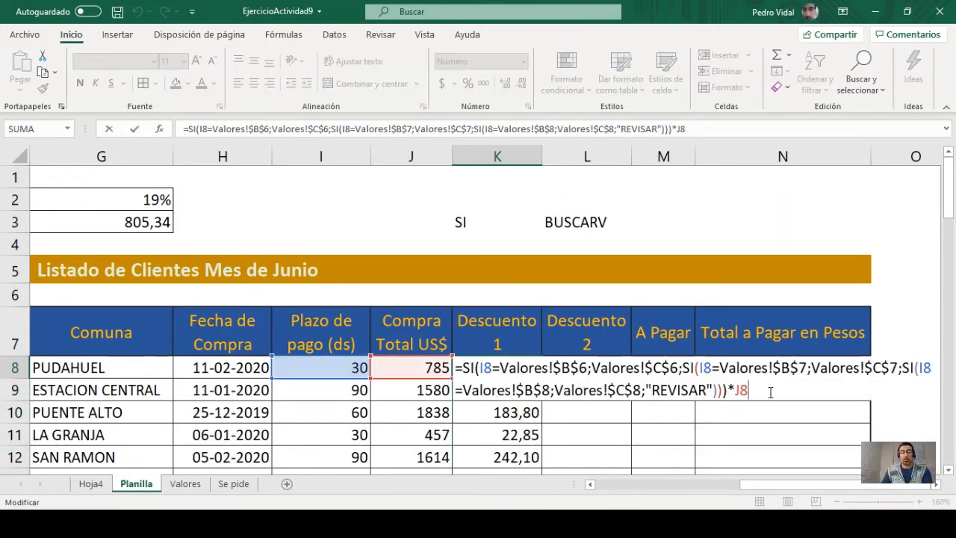
{"action": "key", "text": "Escape"}
{"action": "left_click", "coordinate": [582, 371]}
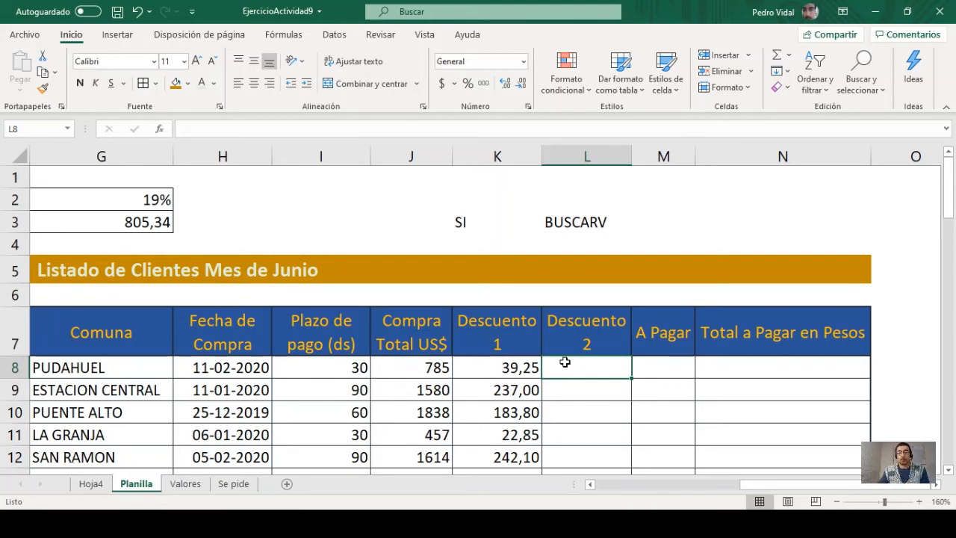
{"action": "type", "text": "="}
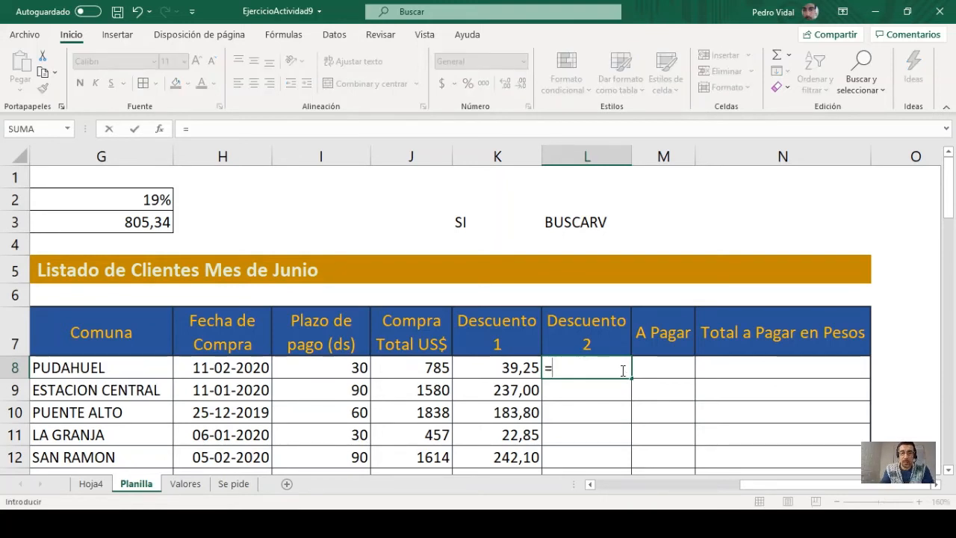
{"action": "type", "text": "BUSCARV("}
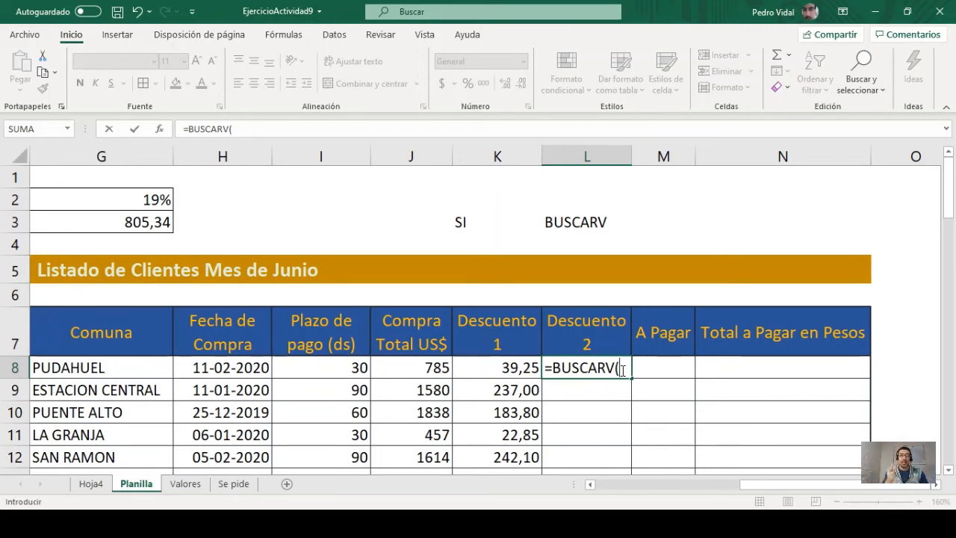
{"action": "left_click", "coordinate": [347, 369]}
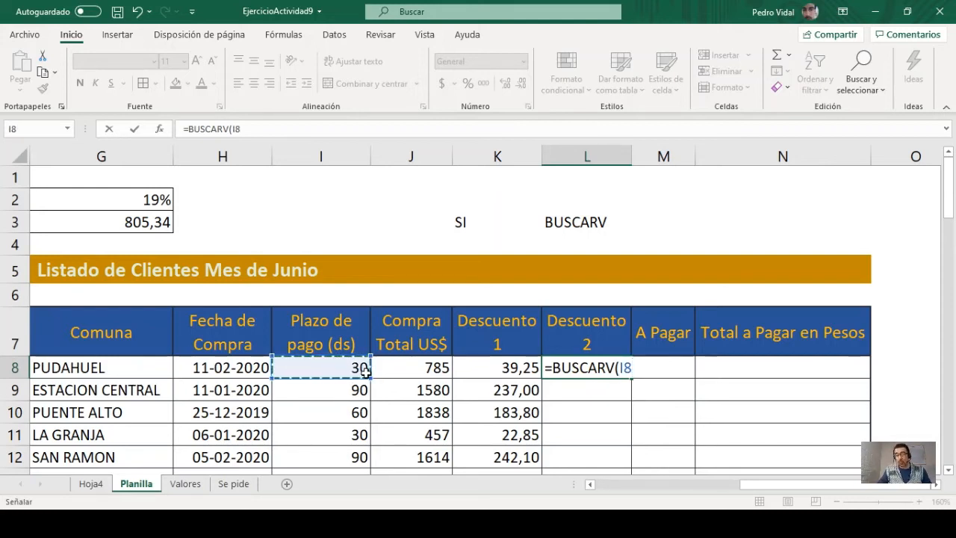
{"action": "type", "text": ";"}
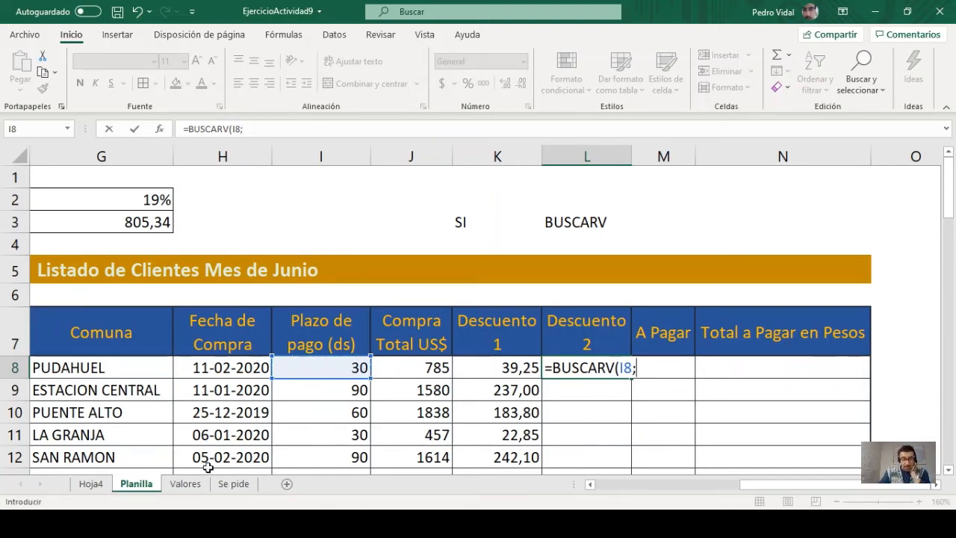
{"action": "left_click", "coordinate": [180, 486]}
{"action": "left_click_drag", "start_coordinate": [149, 265], "coordinate": [216, 298]}
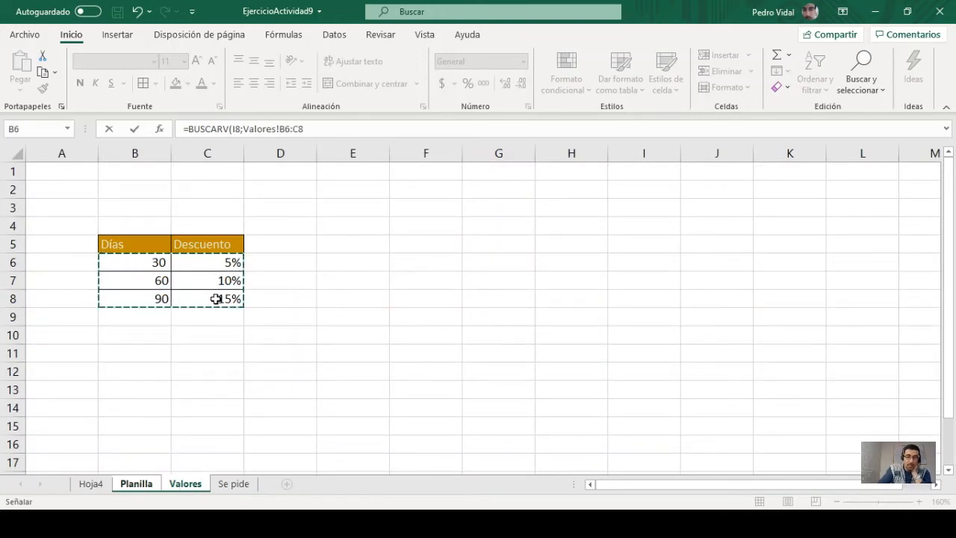
{"action": "key", "text": "F4"}
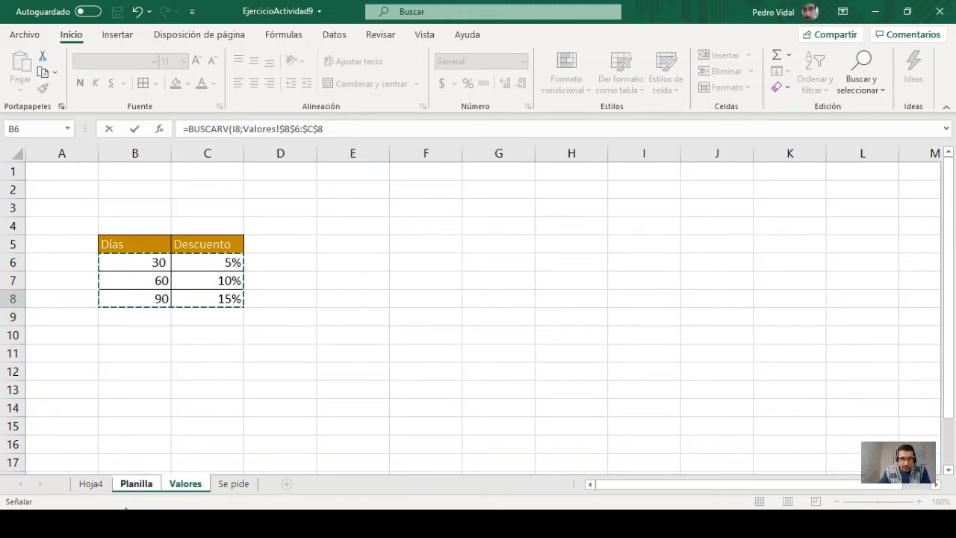
{"action": "left_click", "coordinate": [139, 484]}
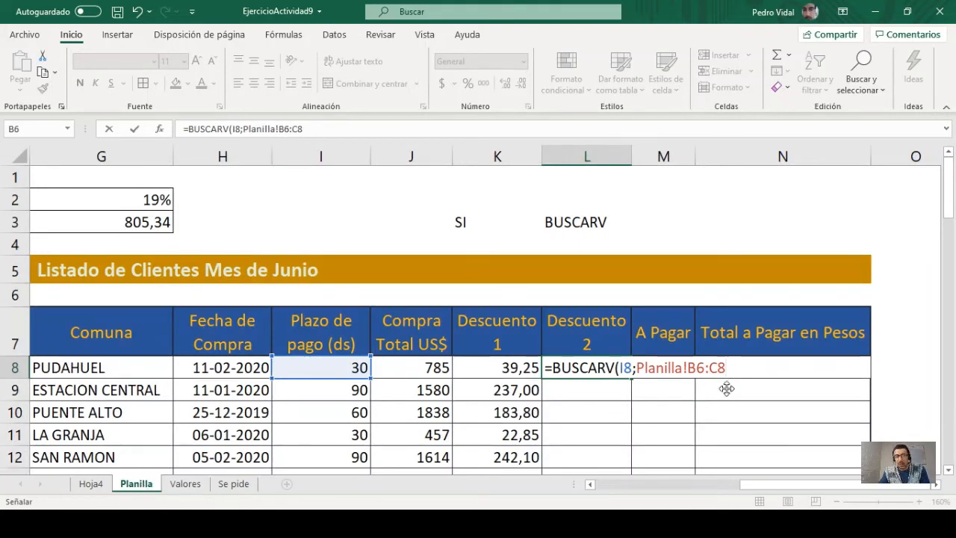
{"action": "left_click_drag", "start_coordinate": [740, 366], "coordinate": [688, 367]}
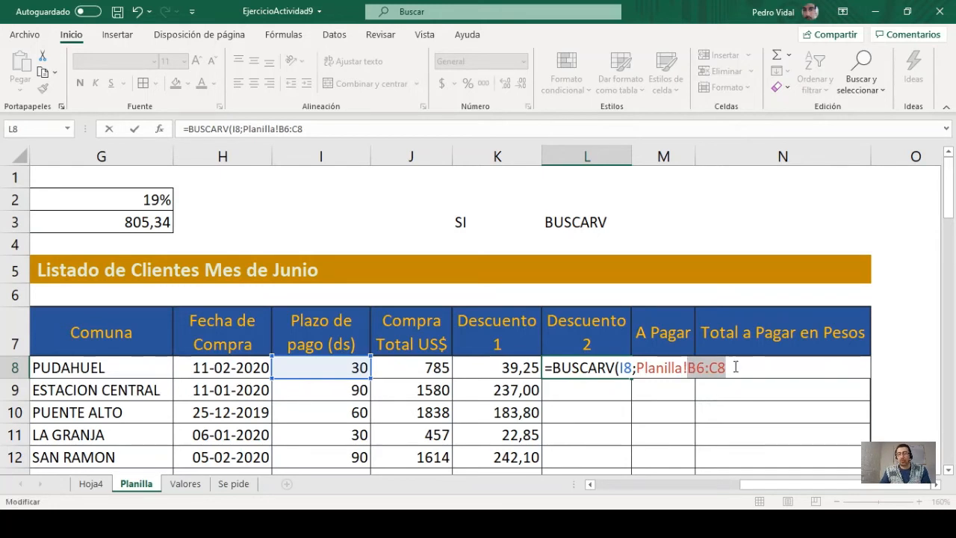
{"action": "key", "text": "Escape"}
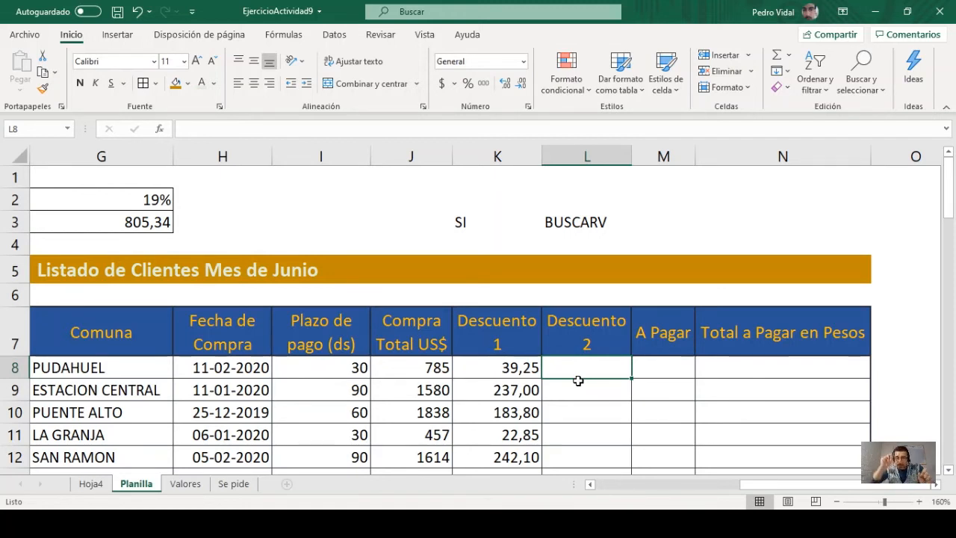
Start a BUSCARV formula in L8 under Descuento 2 with the payment term I8 as the lookup value.
{"action": "type", "text": "="}
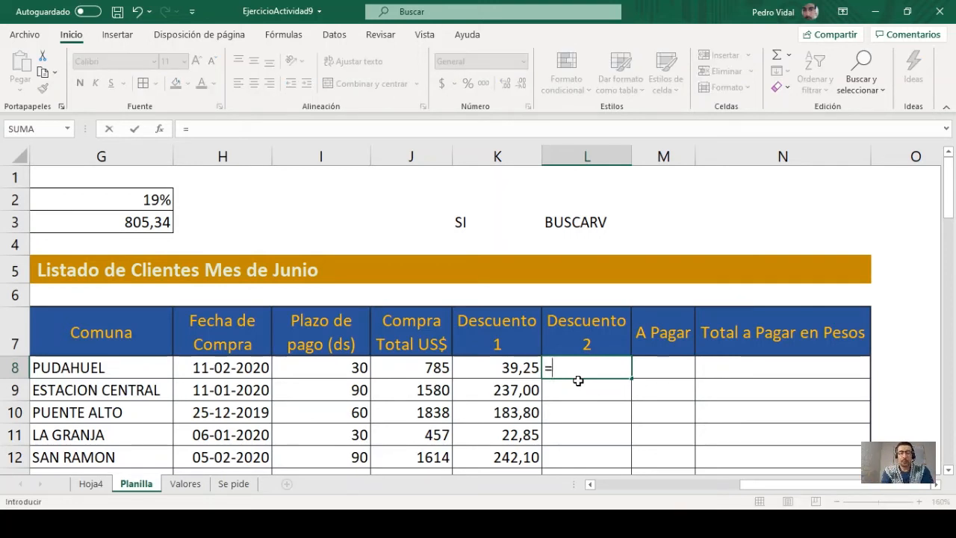
{"action": "type", "text": "BUSCARV("}
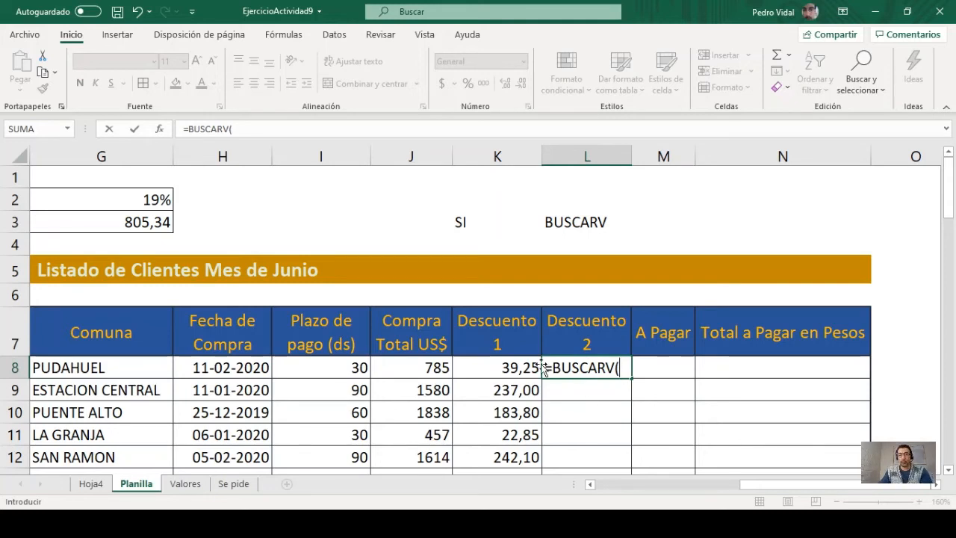
{"action": "left_click", "coordinate": [345, 367]}
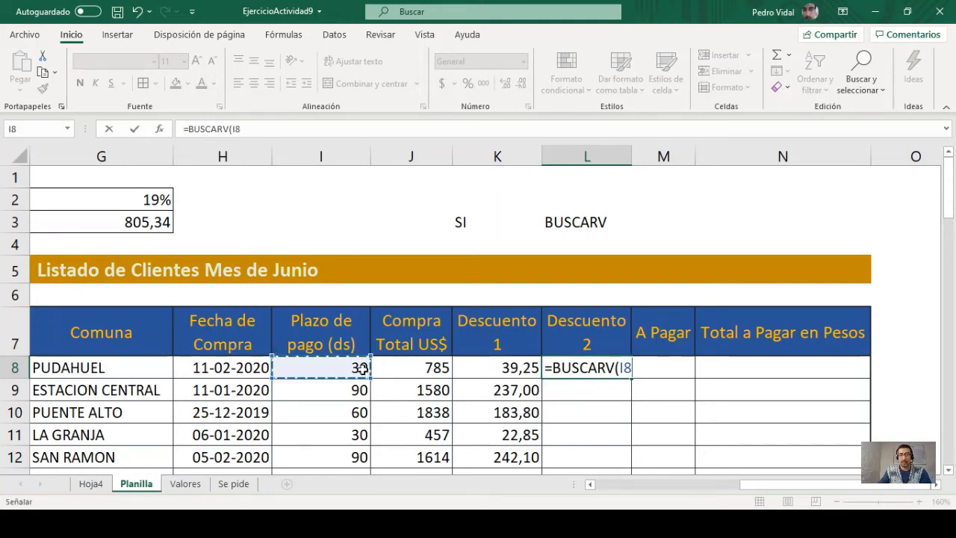
{"action": "type", "text": ";"}
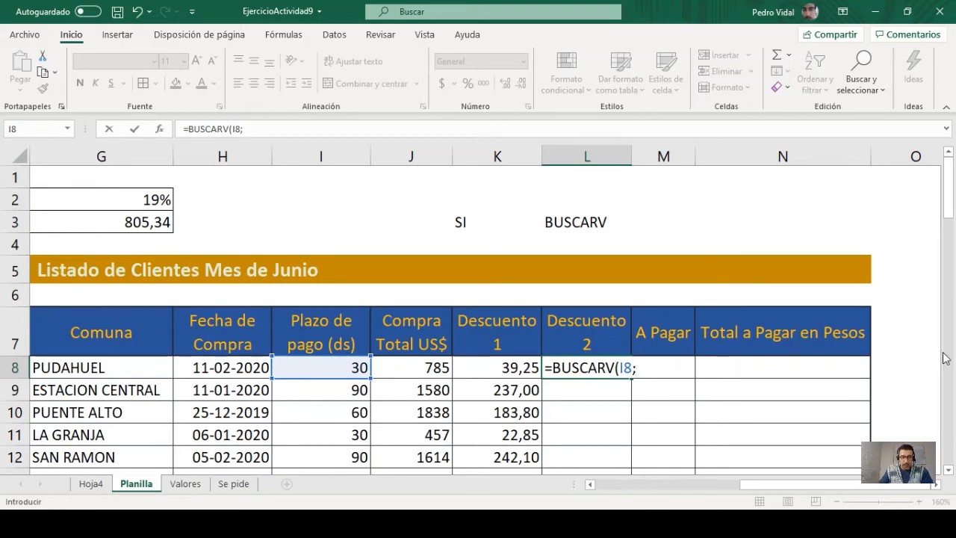
Give BUSCARV the absolute table range Valores!$B$6:$C$8, column 2 and FALSO for an exact match, and close the function.
{"action": "left_click", "coordinate": [186, 483]}
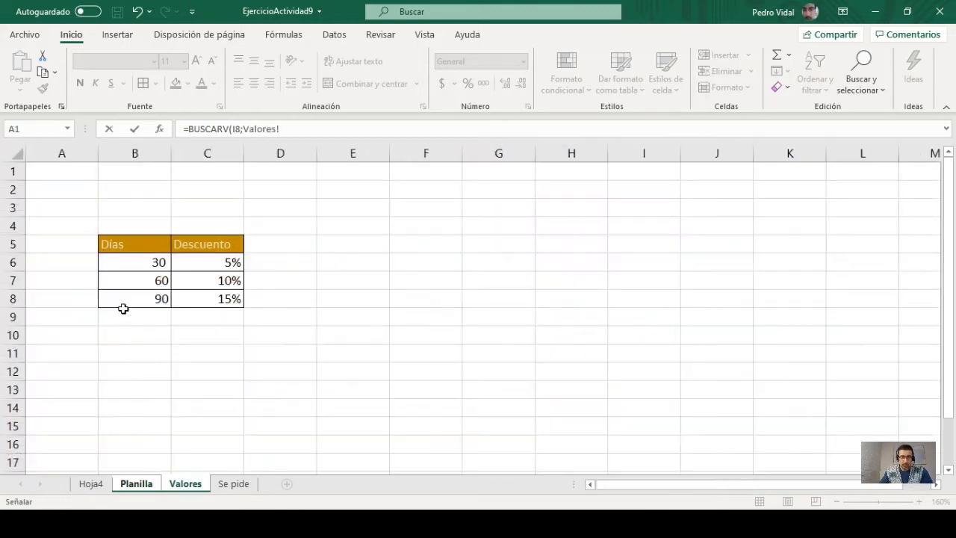
{"action": "left_click_drag", "start_coordinate": [127, 269], "coordinate": [212, 299]}
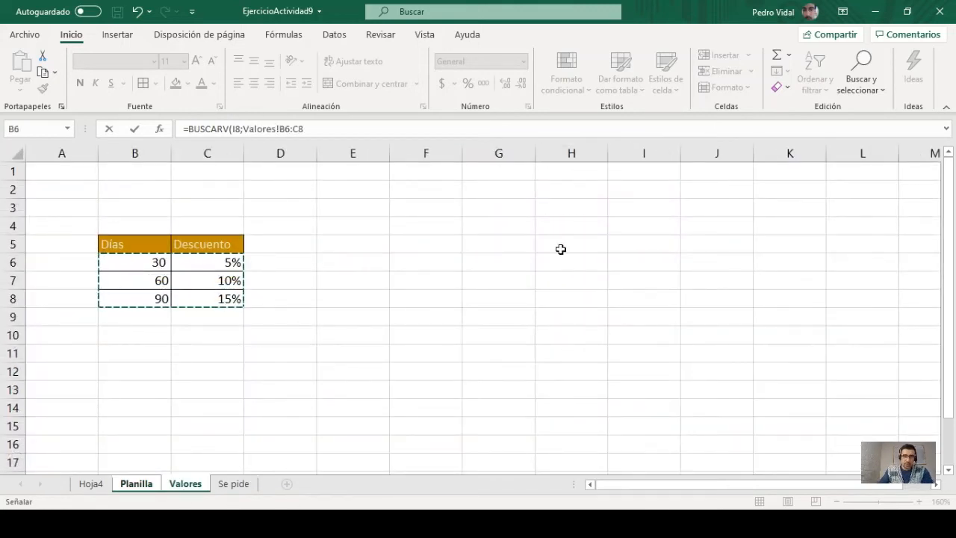
{"action": "key", "text": "F4"}
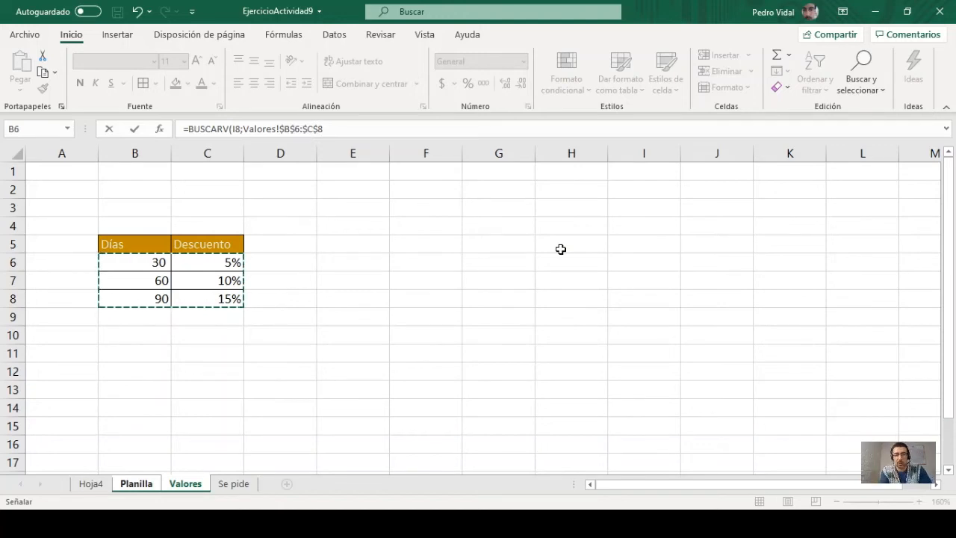
{"action": "type", "text": ";2"}
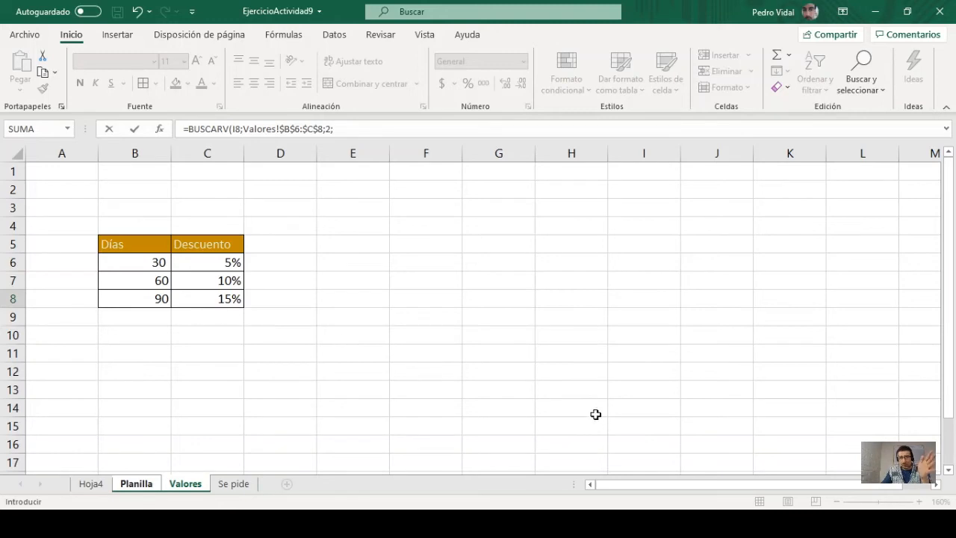
{"action": "type", "text": "FALSO"}
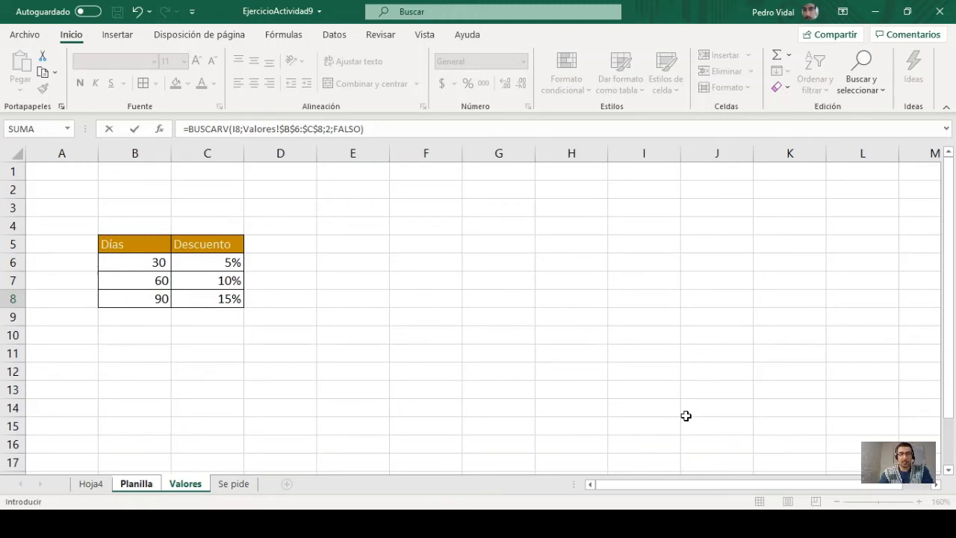
Complete the BUSCARV formula in L8 by multiplying its result by the purchase total J8.
{"action": "key", "text": "Return"}
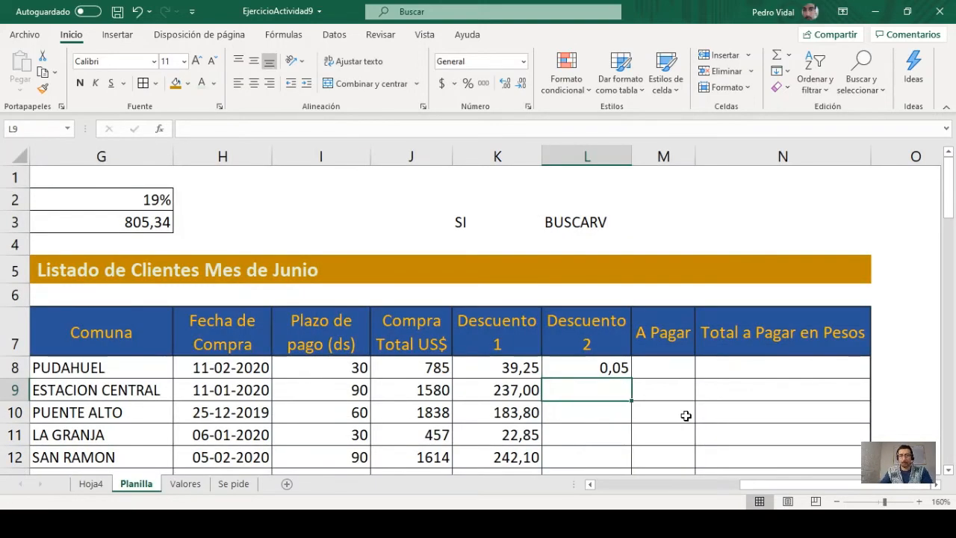
{"action": "left_click", "coordinate": [604, 367]}
{"action": "key", "text": "F2"}
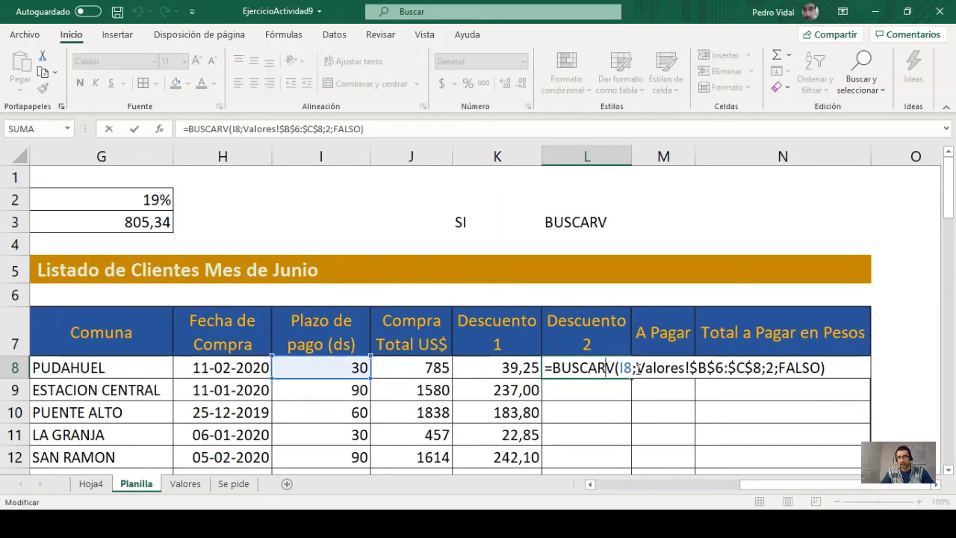
{"action": "type", "text": "*"}
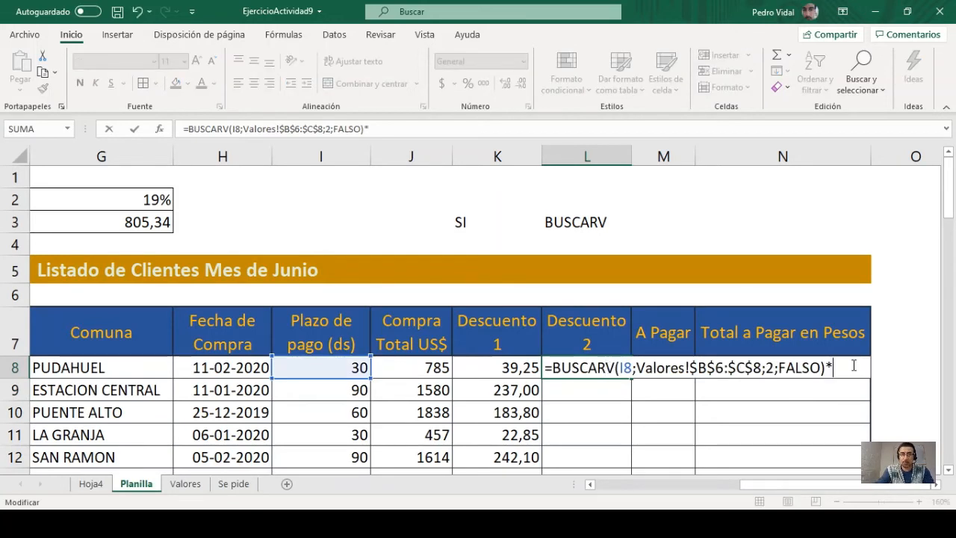
{"action": "left_click", "coordinate": [408, 366]}
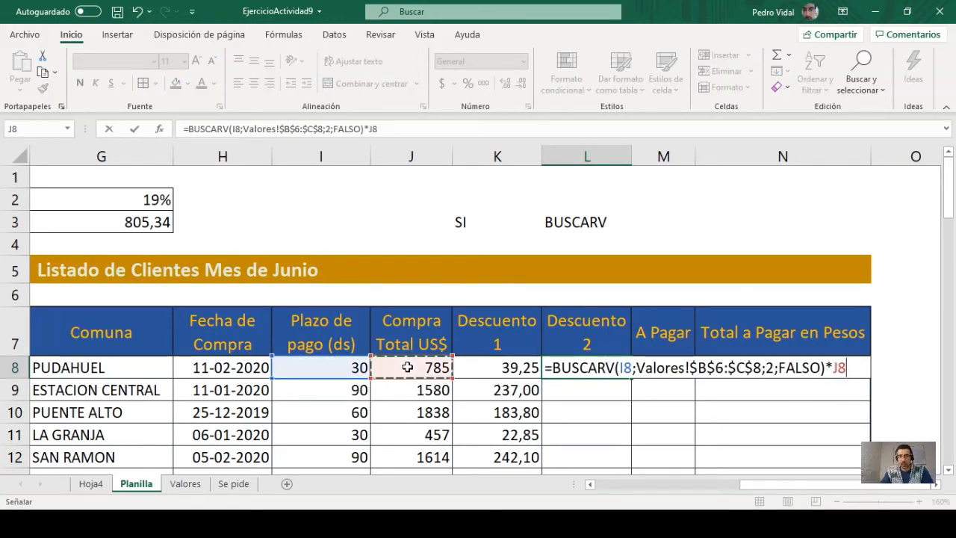
{"action": "key", "text": "Return"}
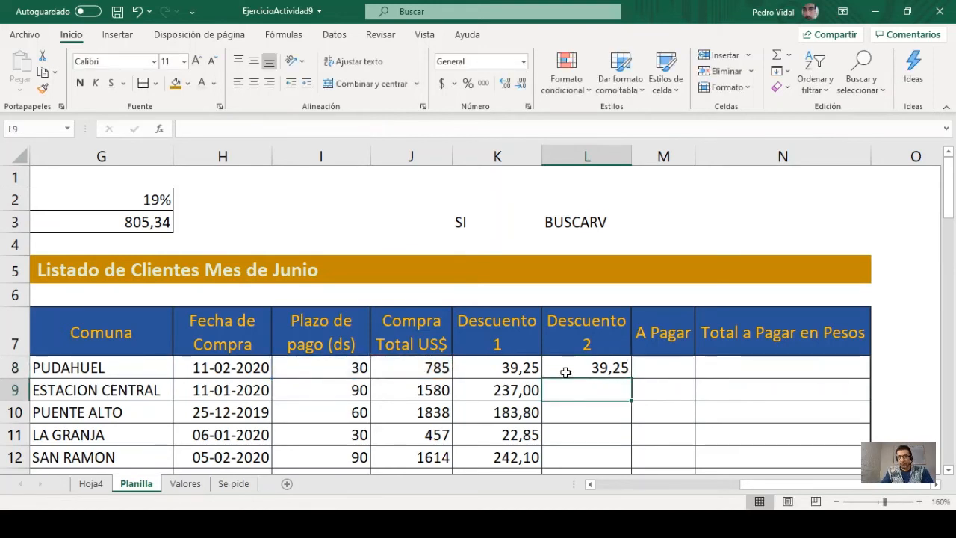
Format L8 as a number with two decimals, fill its formula down the Descuento 2 column and check the results.
{"action": "left_click", "coordinate": [568, 362]}
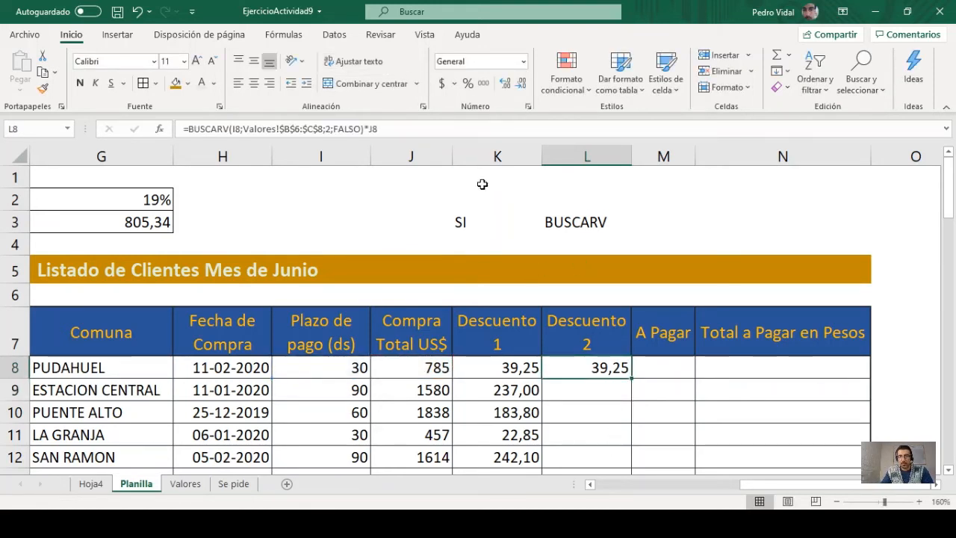
{"action": "left_click", "coordinate": [504, 83]}
{"action": "left_click", "coordinate": [521, 83]}
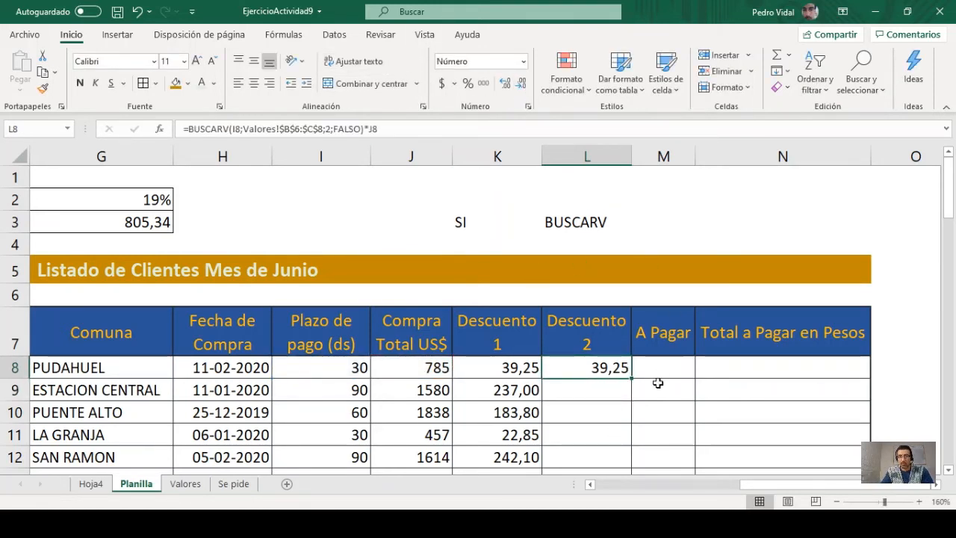
{"action": "double_click", "coordinate": [627, 379]}
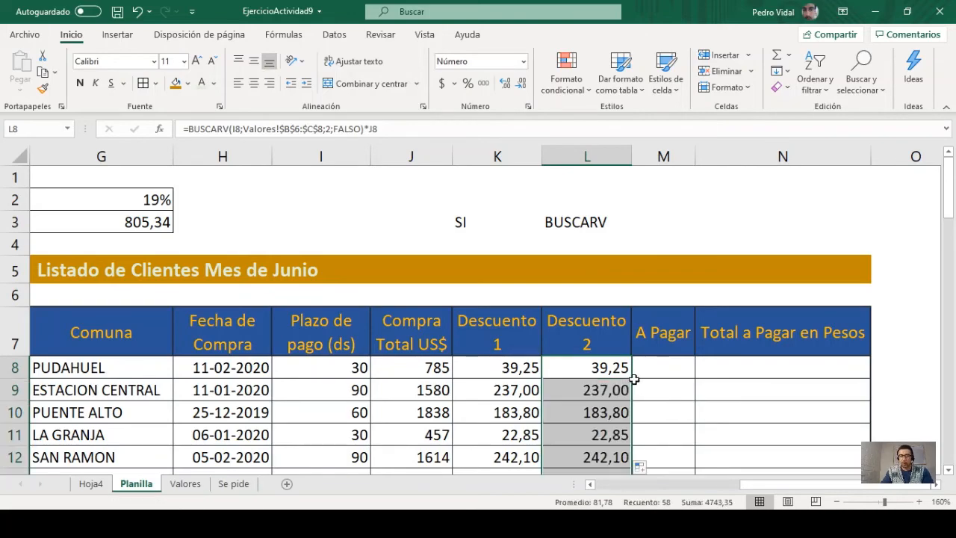
{"action": "scroll", "coordinate": [597, 400], "scroll_direction": "down", "scroll_amount": 5}
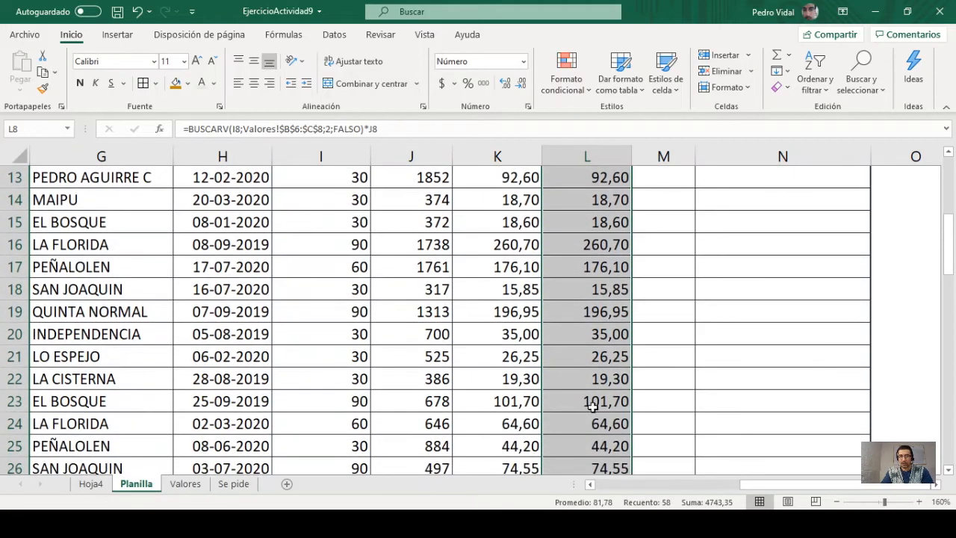
{"action": "scroll", "coordinate": [591, 407], "scroll_direction": "down", "scroll_amount": 7}
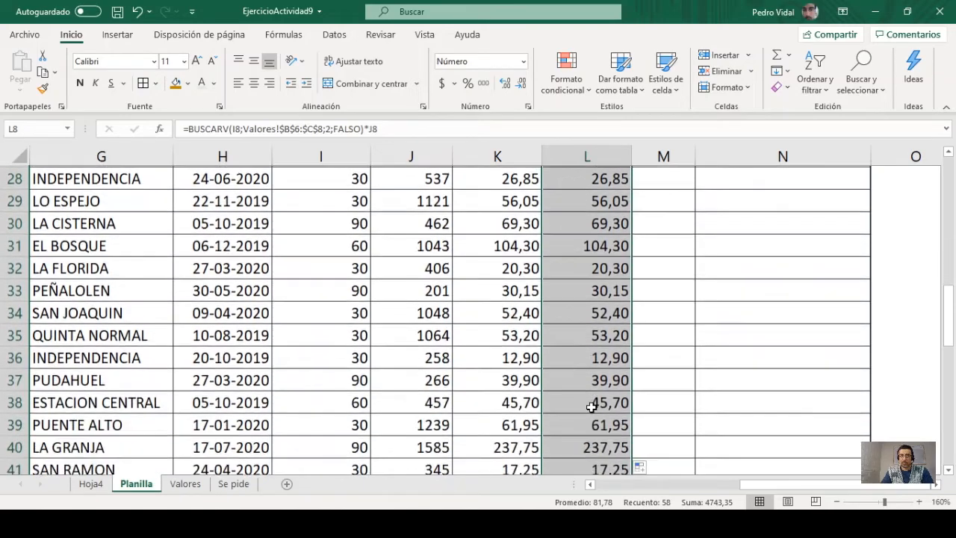
{"action": "scroll", "coordinate": [591, 407], "scroll_direction": "down", "scroll_amount": 2}
{"action": "scroll", "coordinate": [590, 407], "scroll_direction": "up", "scroll_amount": 14}
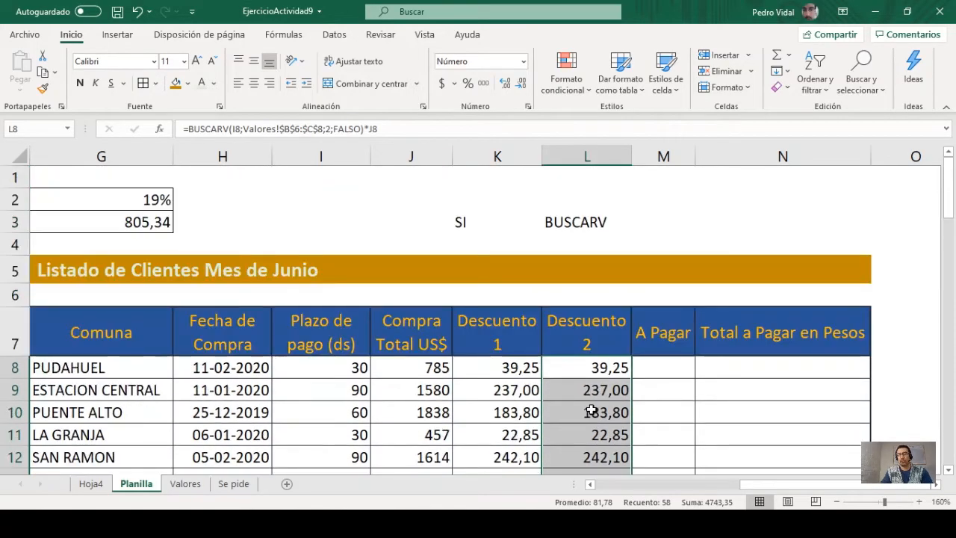
Compare the nested SI formula in K8 with the BUSCARV formula in L8 without changing either.
{"action": "left_click", "coordinate": [493, 365]}
{"action": "double_click", "coordinate": [495, 366]}
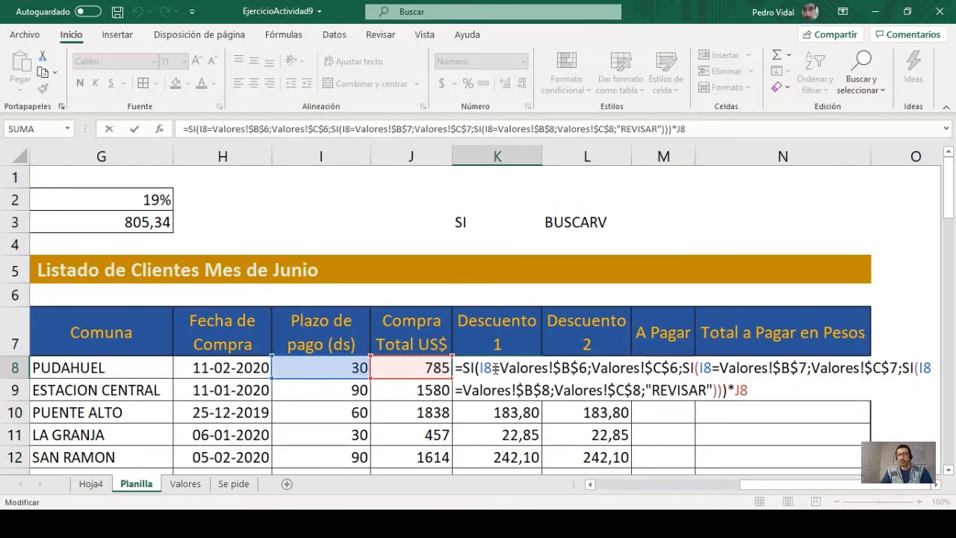
{"action": "key", "text": "Escape"}
{"action": "double_click", "coordinate": [619, 367]}
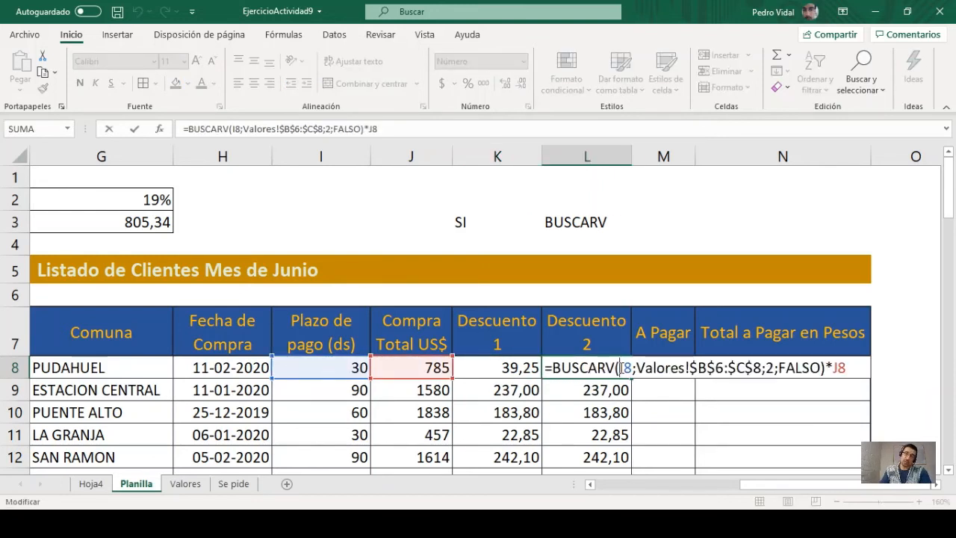
{"action": "key", "text": "Escape"}
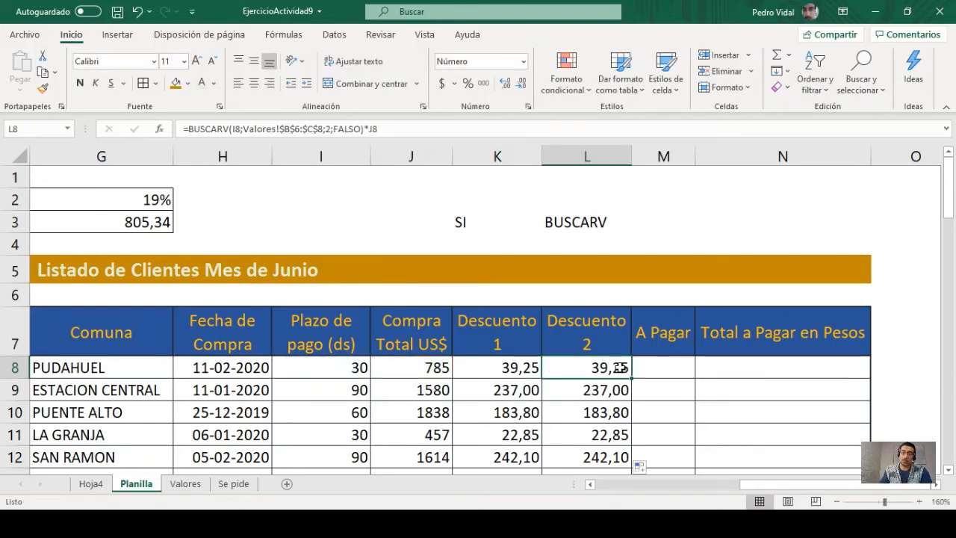
{"action": "left_click", "coordinate": [675, 366]}
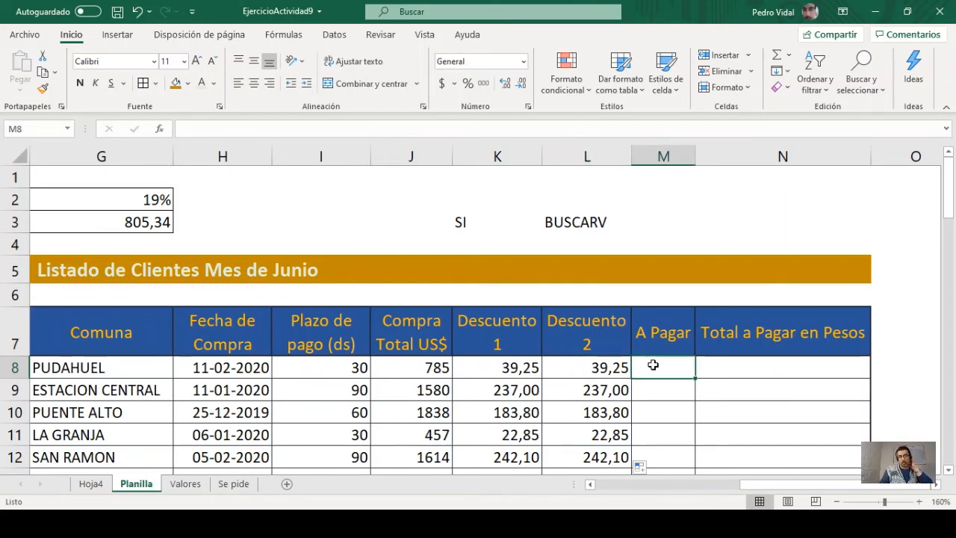
{"action": "type", "text": "="}
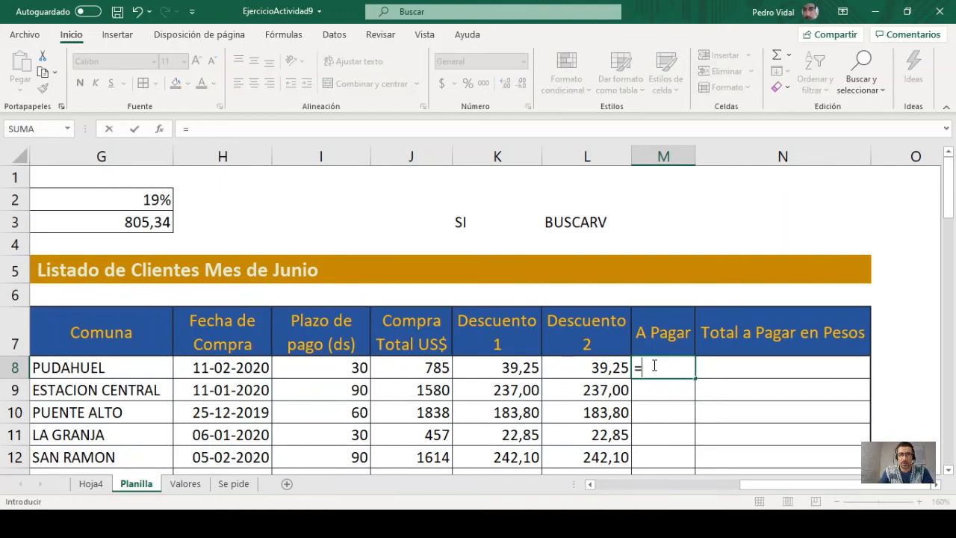
{"action": "key", "text": "Left"}
{"action": "key", "text": "Left"}
{"action": "key", "text": "Left"}
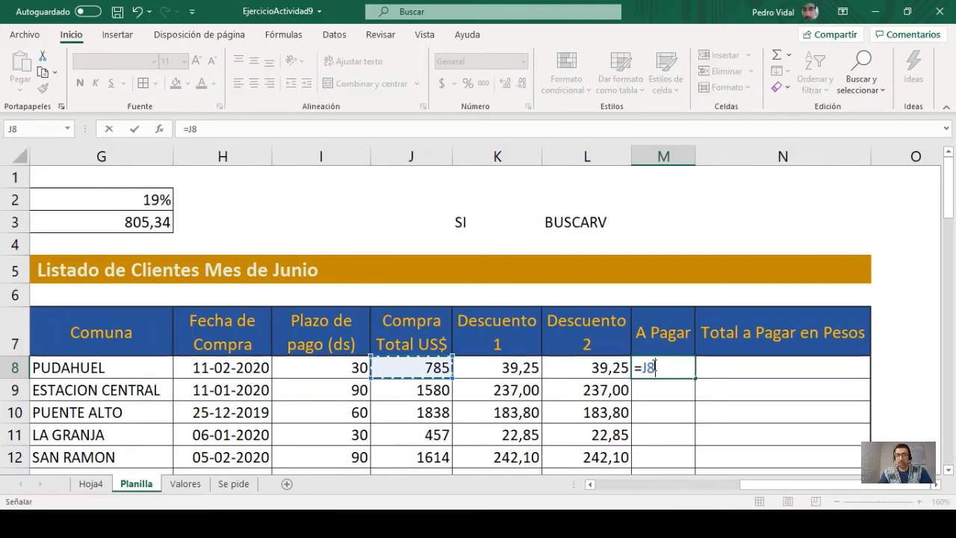
{"action": "type", "text": "-"}
{"action": "key", "text": "Left"}
{"action": "key", "text": "Left"}
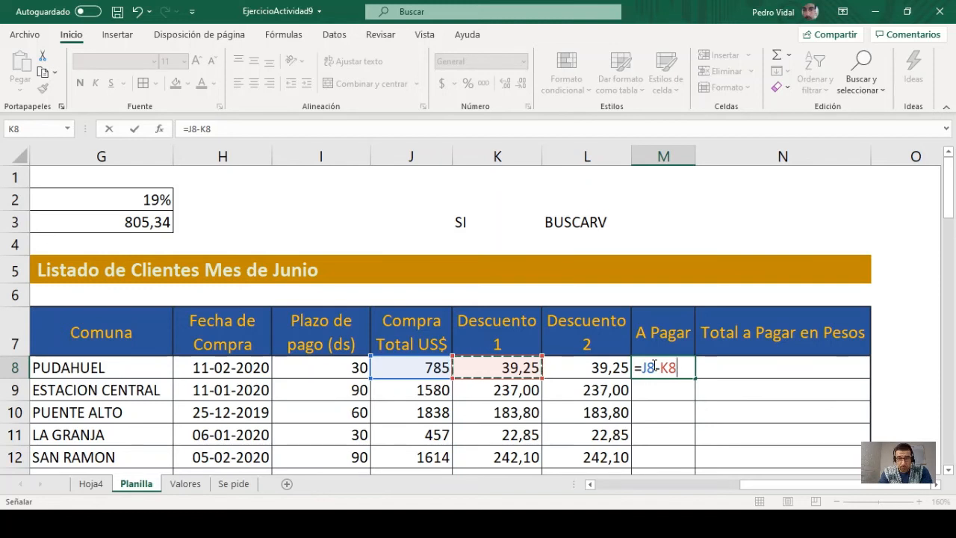
{"action": "key", "text": "Escape"}
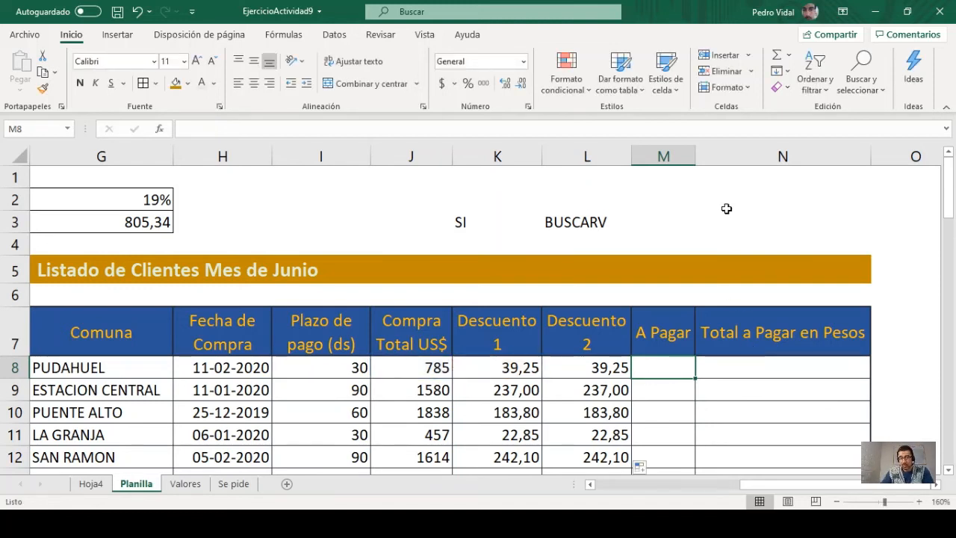
Try inserting a column headed IVA before A Pagar, and undo both the heading and the insertion.
{"action": "left_click", "coordinate": [650, 154]}
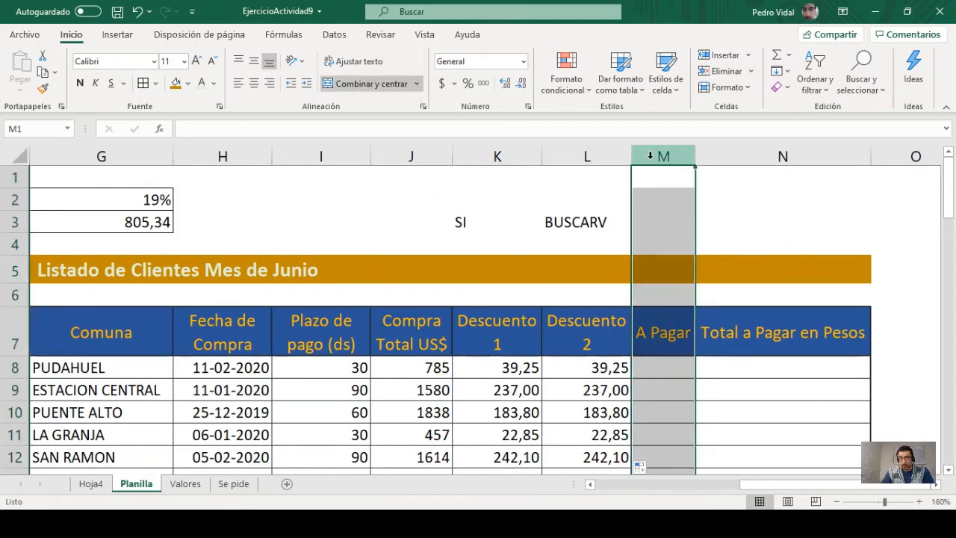
{"action": "key", "text": "ctrl+plus"}
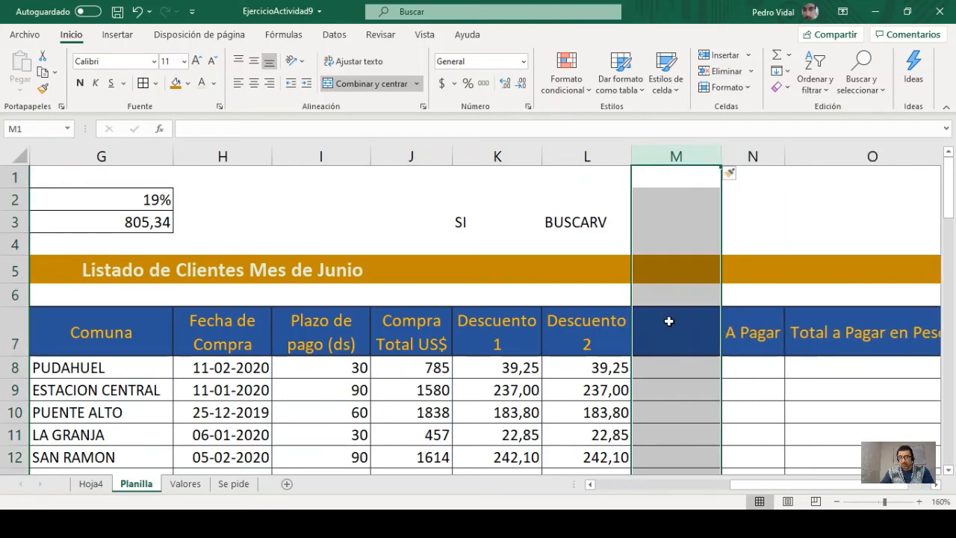
{"action": "left_click", "coordinate": [670, 331]}
{"action": "type", "text": "iva"}
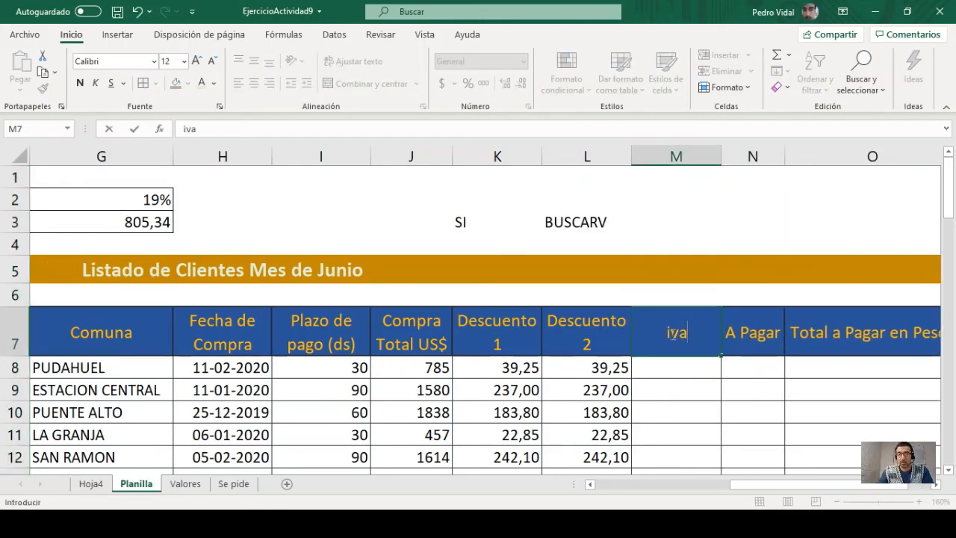
{"action": "key", "text": "BackSpace"}
{"action": "key", "text": "BackSpace"}
{"action": "key", "text": "BackSpace"}
{"action": "type", "text": "IVA"}
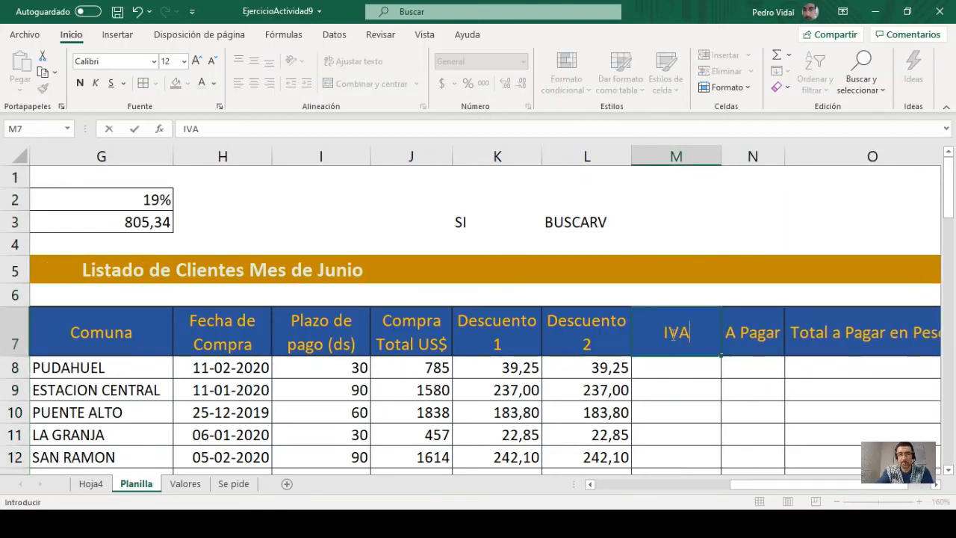
{"action": "key", "text": "Return"}
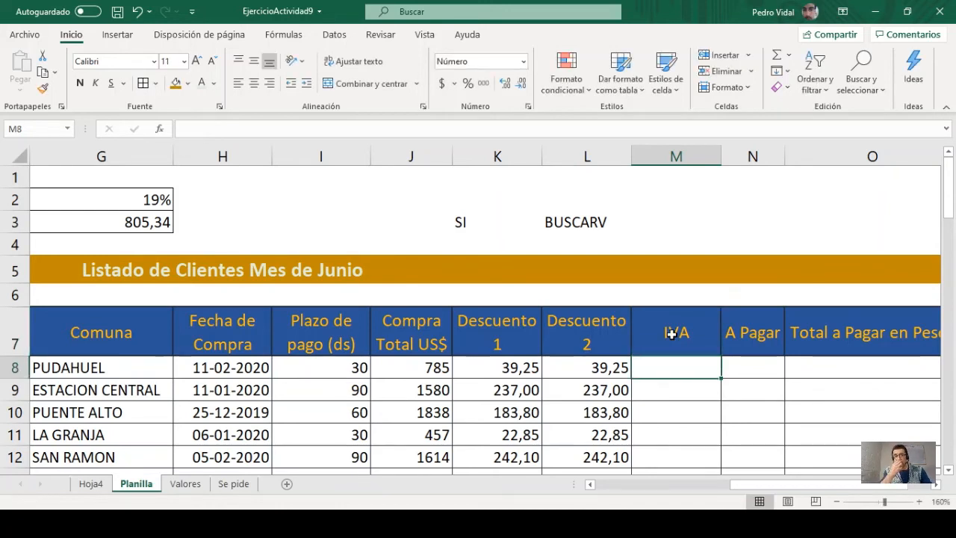
{"action": "type", "text": "="}
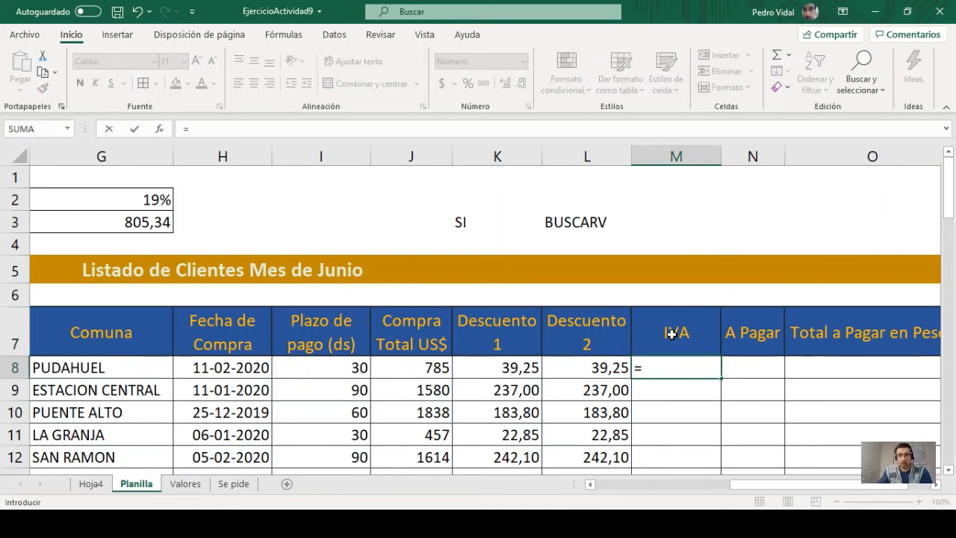
{"action": "key", "text": "Escape"}
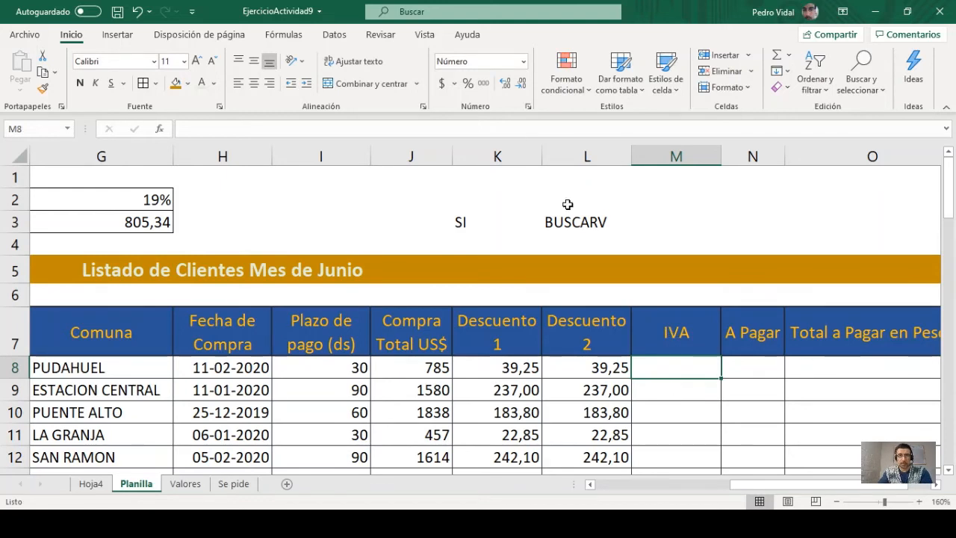
{"action": "left_click", "coordinate": [138, 12]}
{"action": "left_click", "coordinate": [139, 13]}
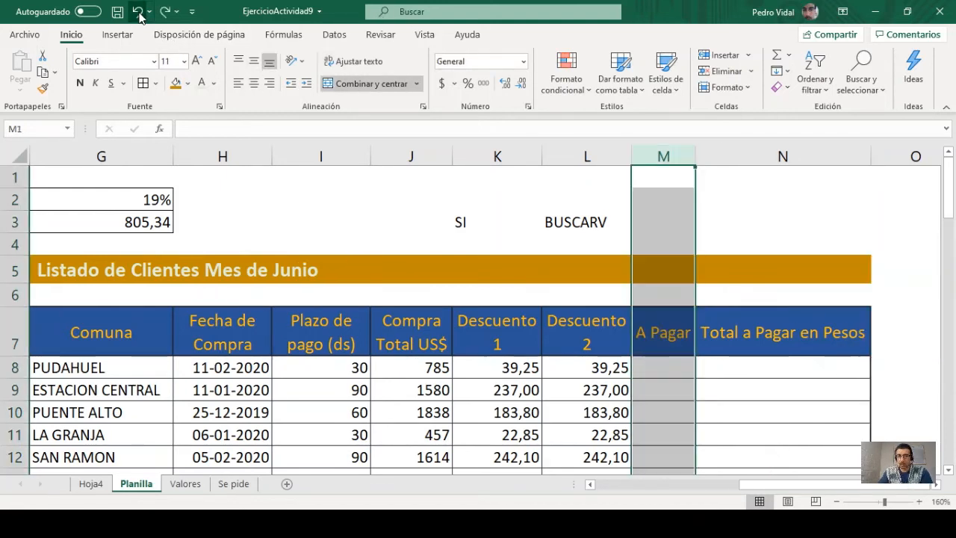
Try inserting a blank column before Total a Pagar en Pesos, and undo it while keeping the Descuento 2 fill.
{"action": "left_click", "coordinate": [707, 156]}
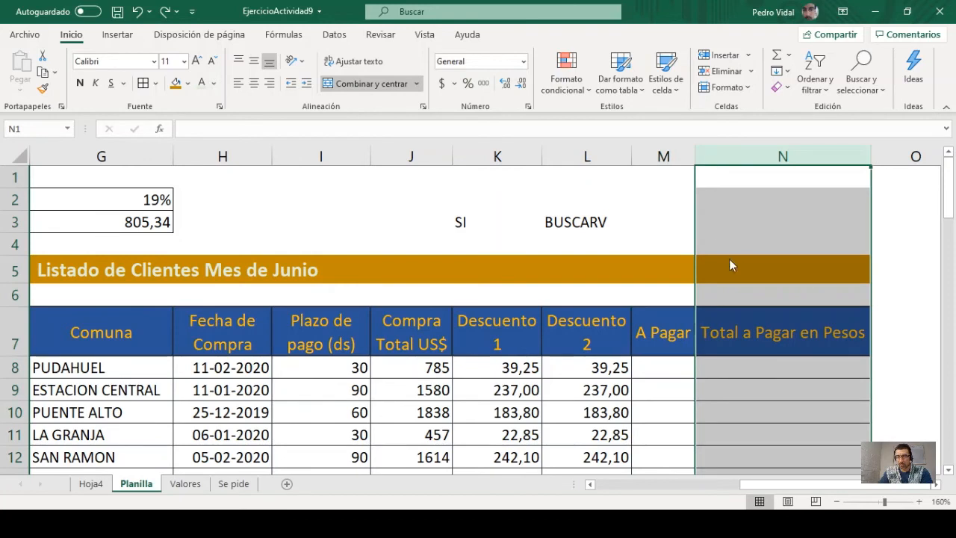
{"action": "key", "text": "ctrl+plus"}
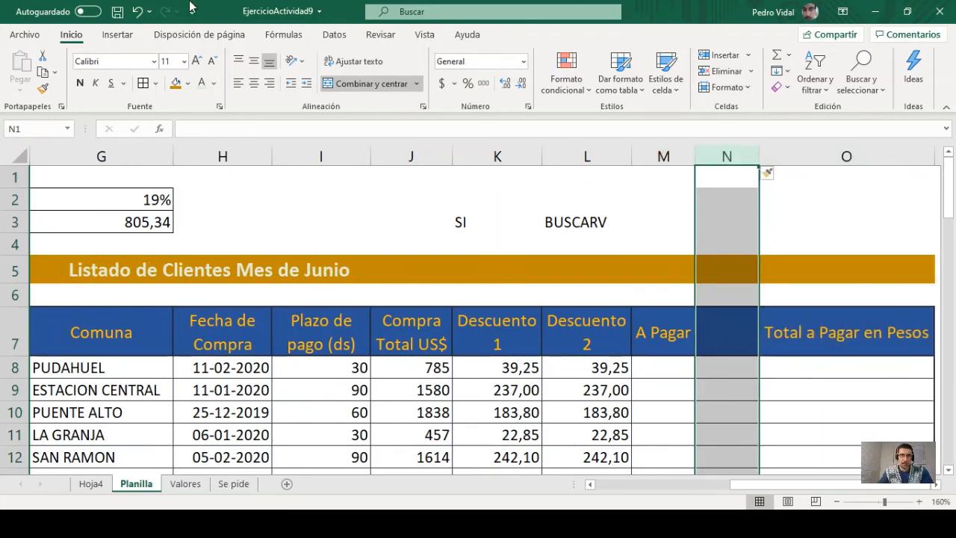
{"action": "left_click", "coordinate": [137, 12]}
{"action": "left_click", "coordinate": [136, 12]}
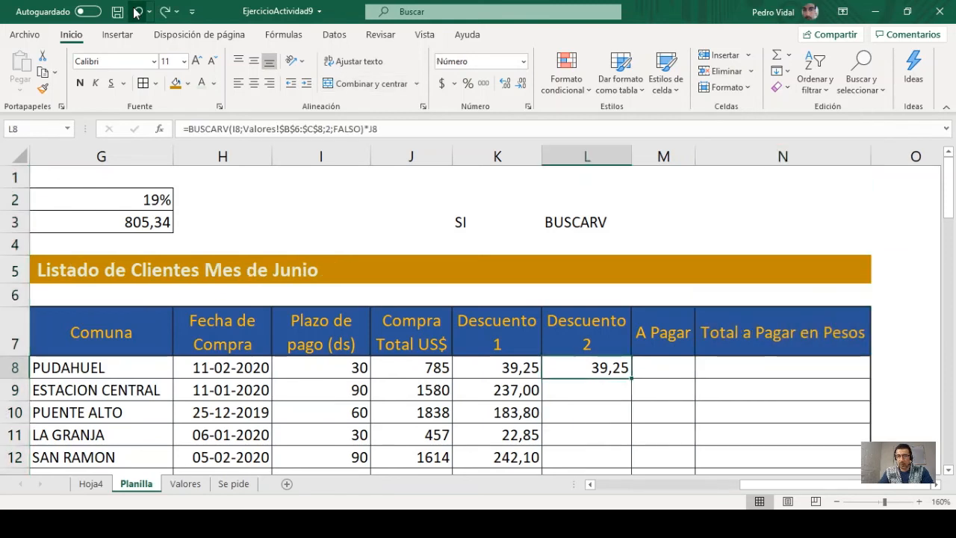
{"action": "left_click", "coordinate": [163, 11]}
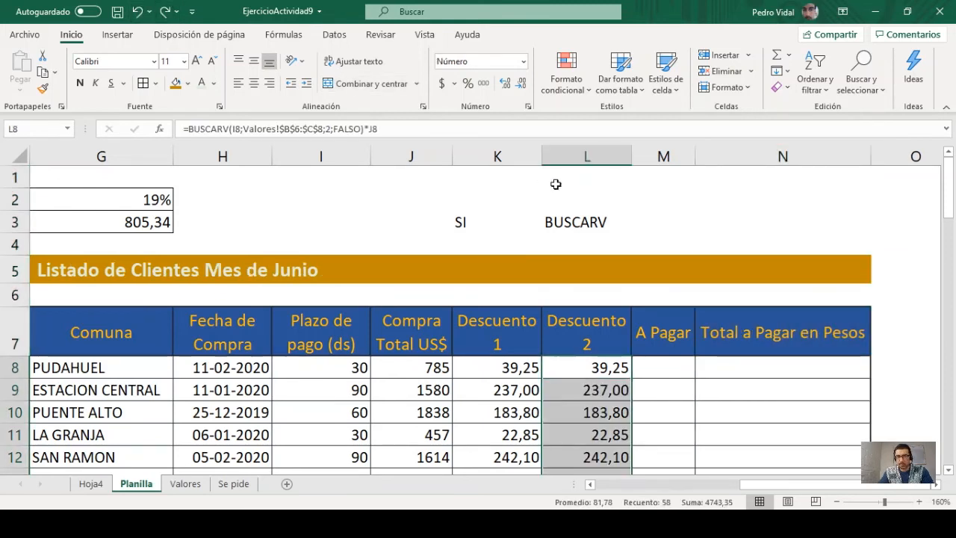
Insert a new column before A Pagar and enter IVA as its heading in M7.
{"action": "left_click", "coordinate": [662, 156]}
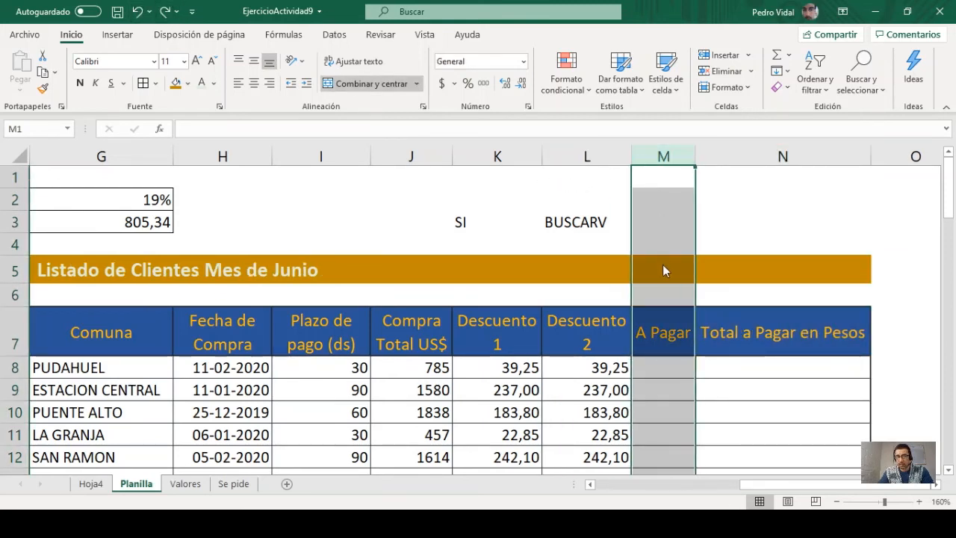
{"action": "left_click", "coordinate": [660, 336]}
{"action": "type", "text": "IVA"}
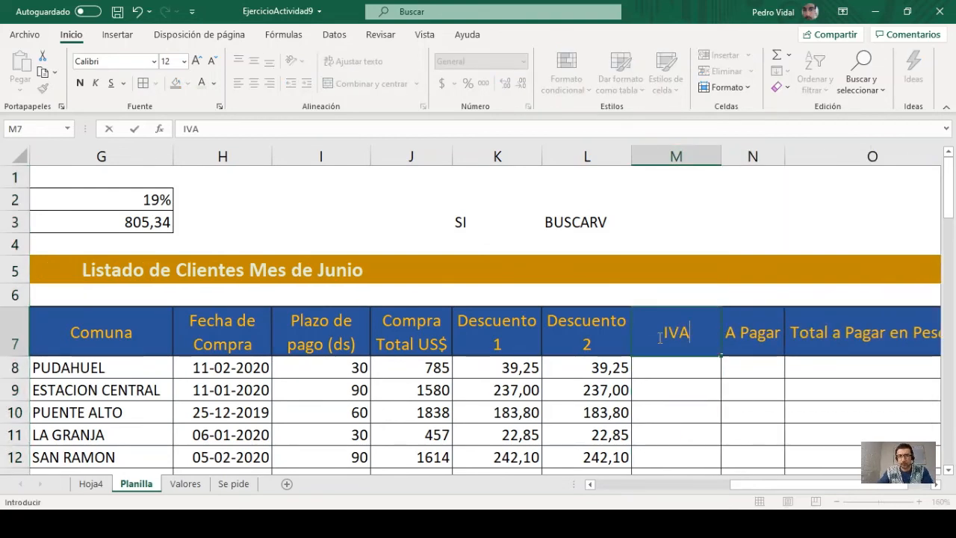
{"action": "key", "text": "Return"}
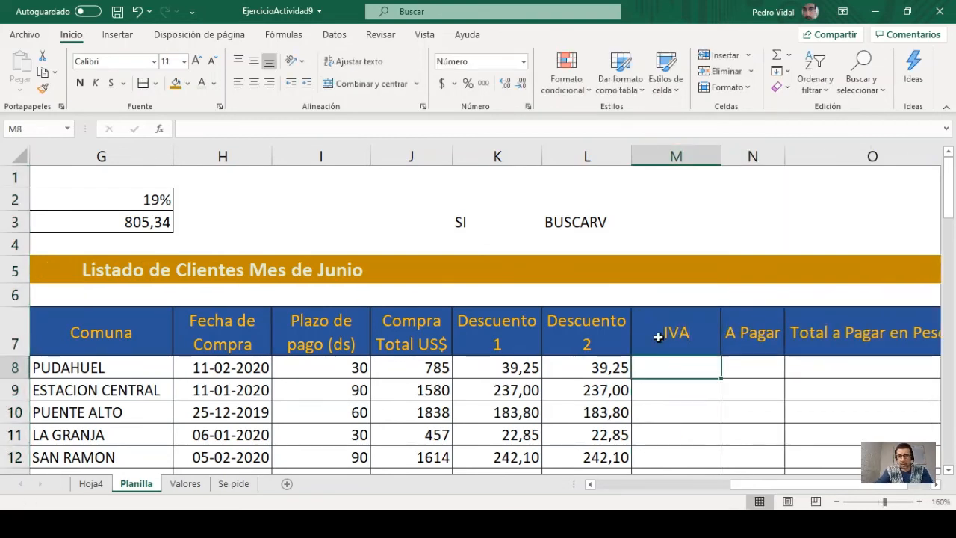
Enter the formula =(J8-K8)*$G$2 in M8 to calculate the IVA on the discounted purchase.
{"action": "type", "text": "="}
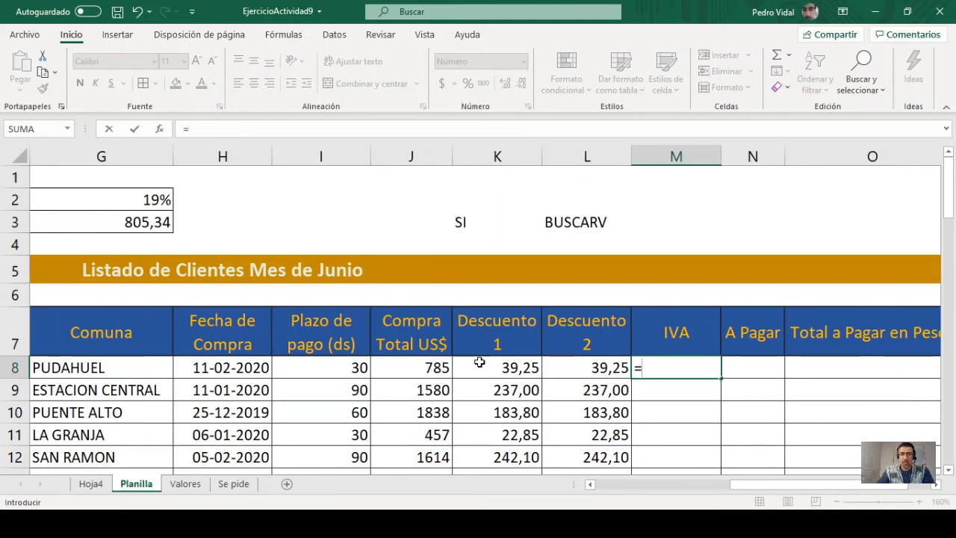
{"action": "type", "text": "("}
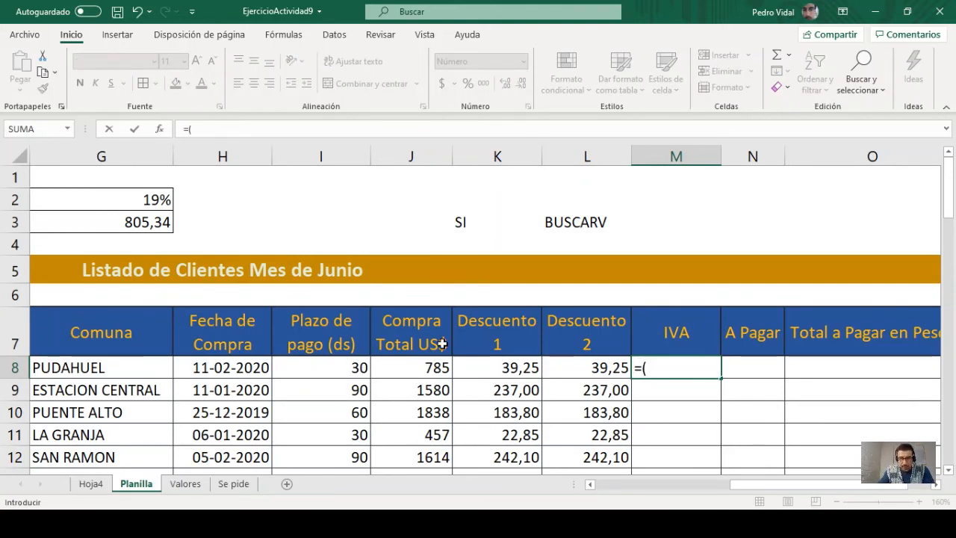
{"action": "left_click", "coordinate": [397, 365]}
{"action": "type", "text": "-"}
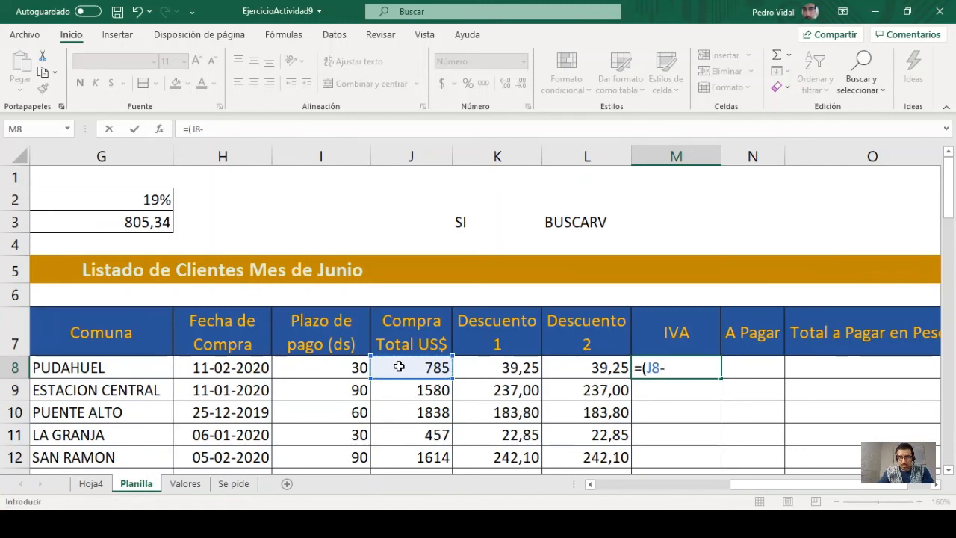
{"action": "left_click", "coordinate": [512, 366]}
{"action": "type", "text": ")"}
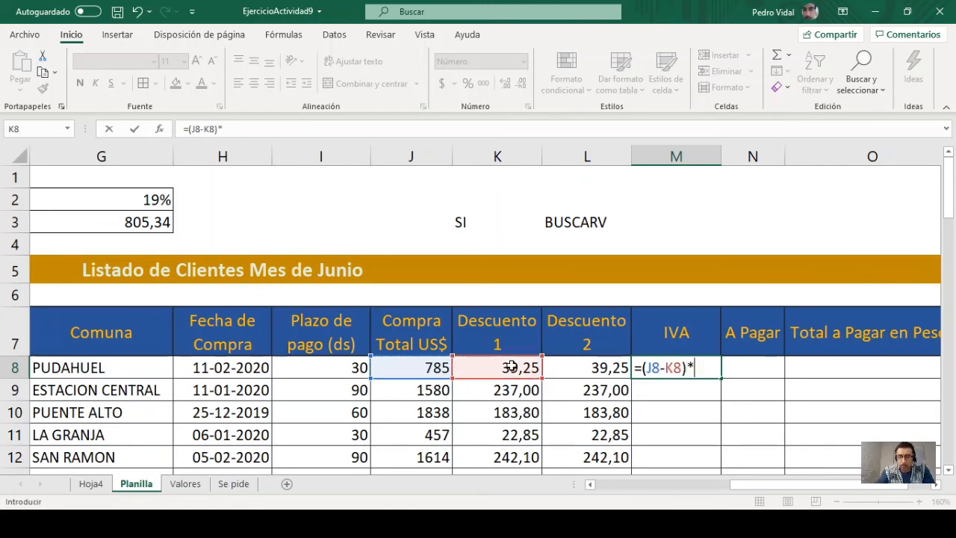
{"action": "type", "text": "*"}
{"action": "left_click", "coordinate": [96, 192]}
{"action": "key", "text": "F4"}
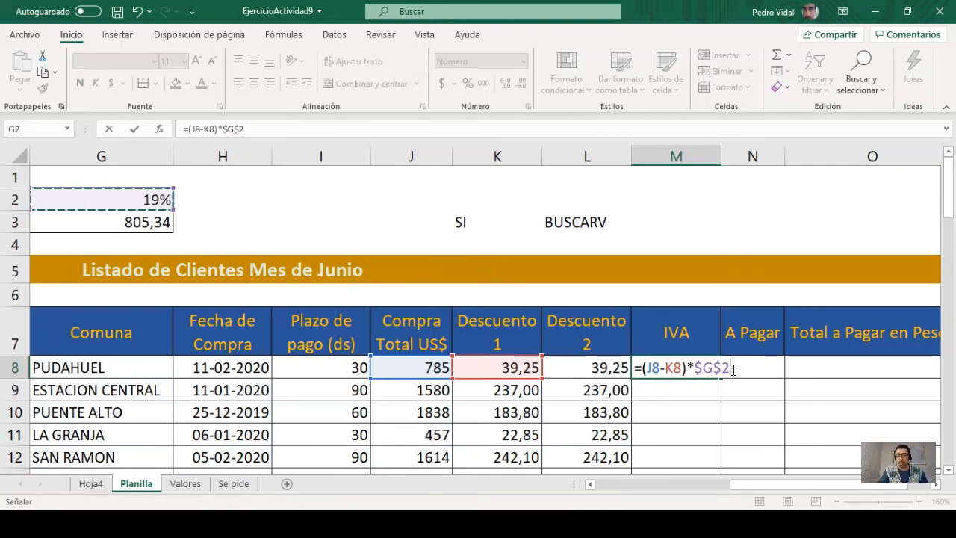
{"action": "key", "text": "Return"}
Fill the M8 formula down the IVA column and begin a formula in the first A Pagar cell, N8.
{"action": "left_click", "coordinate": [701, 374]}
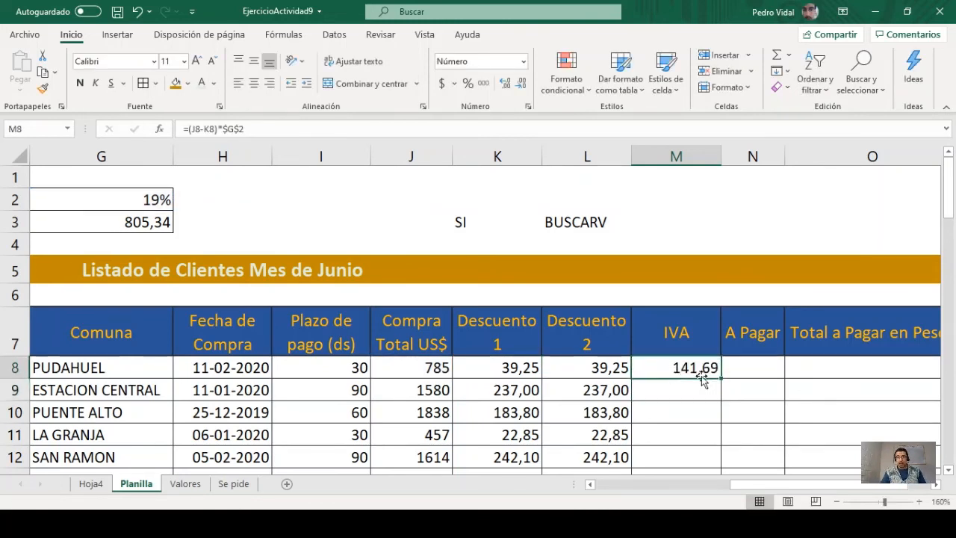
{"action": "double_click", "coordinate": [720, 377]}
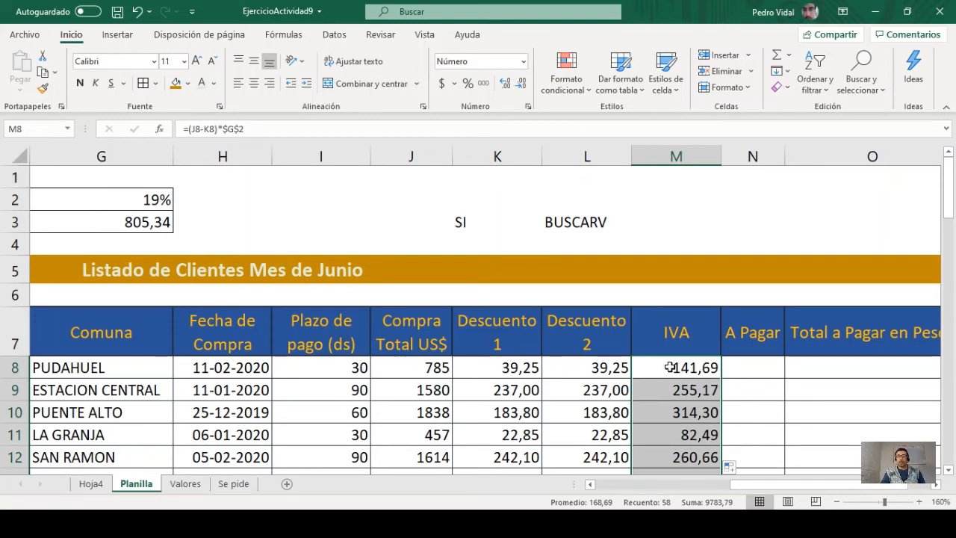
{"action": "left_click", "coordinate": [670, 367]}
{"action": "double_click", "coordinate": [745, 361]}
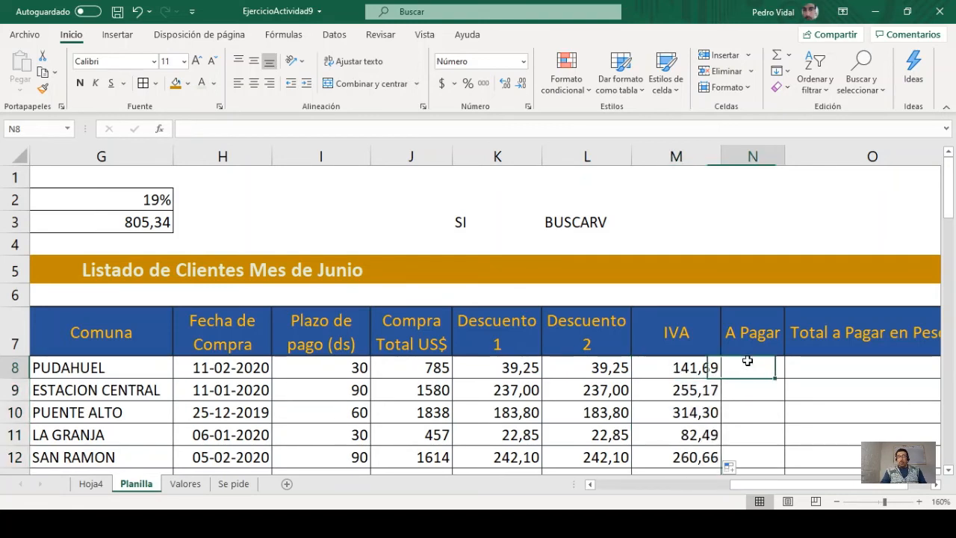
{"action": "type", "text": "="}
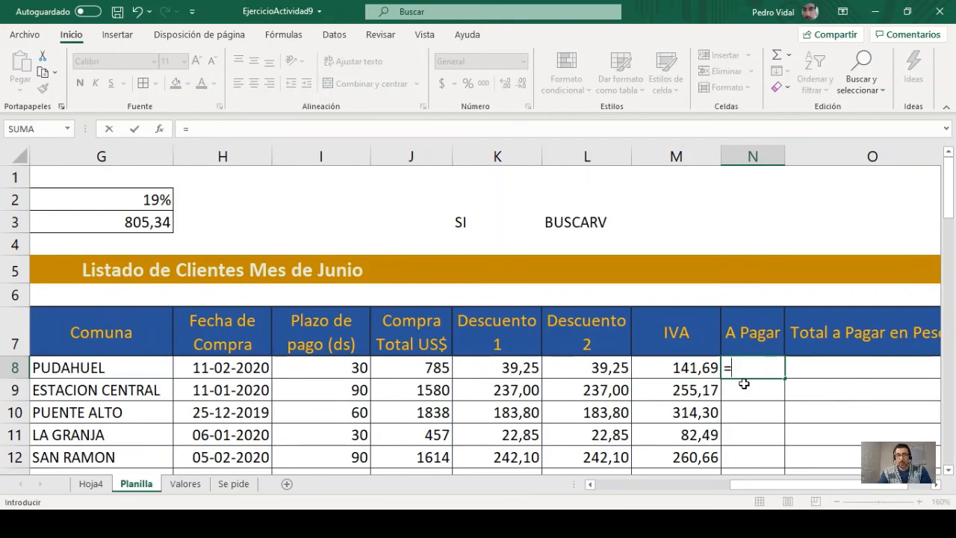
{"action": "key", "text": "Left"}
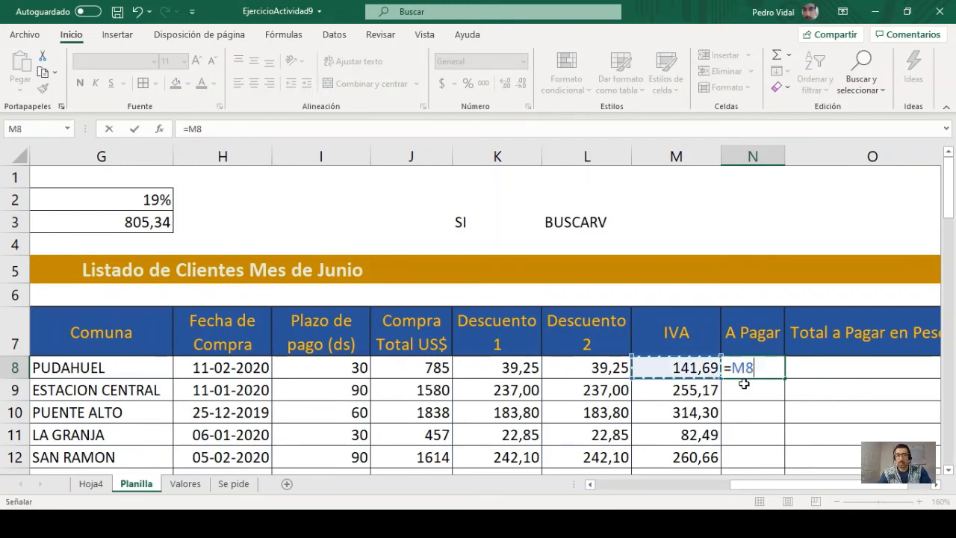
{"action": "key", "text": "Left"}
{"action": "key", "text": "Left"}
{"action": "key", "text": "Left"}
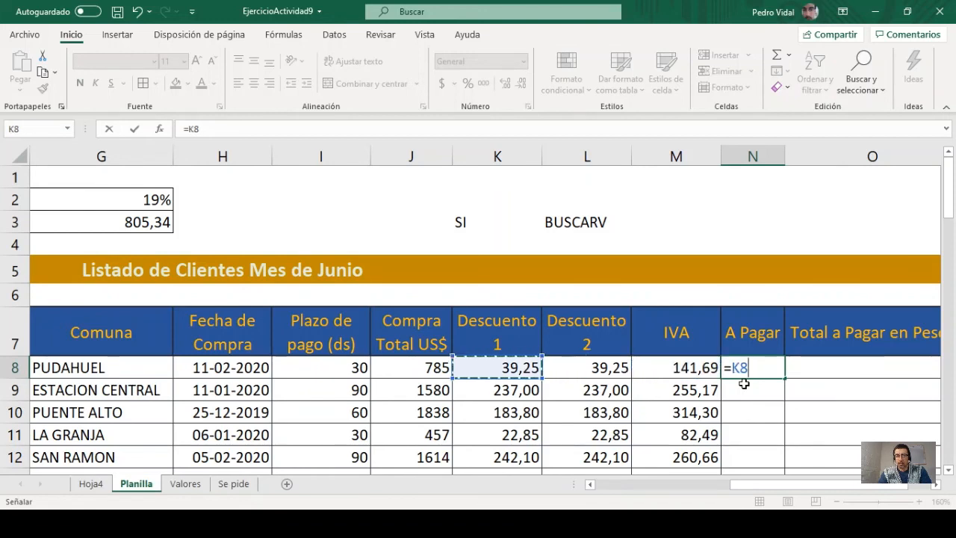
{"action": "key", "text": "BackSpace"}
{"action": "key", "text": "BackSpace"}
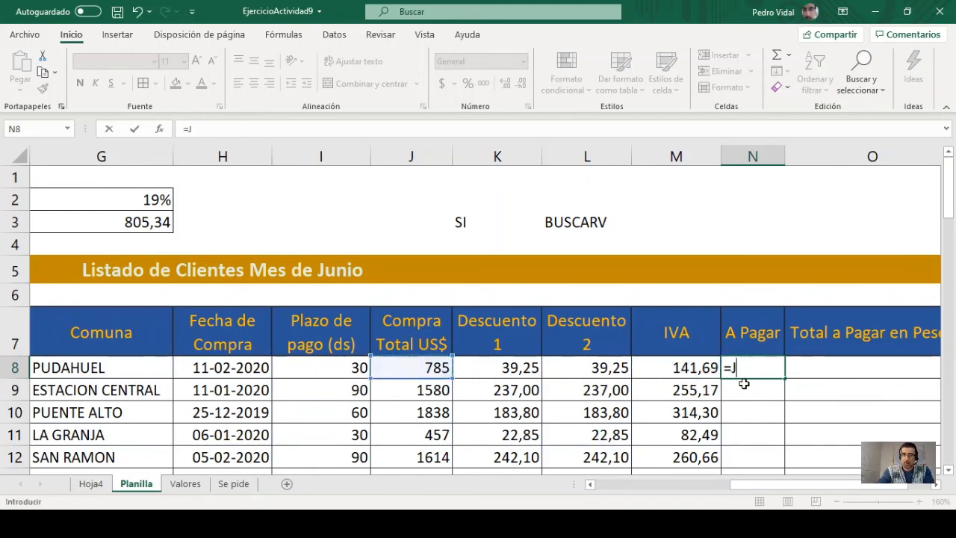
{"action": "type", "text": "("}
{"action": "key", "text": "Left"}
{"action": "key", "text": "Left"}
{"action": "key", "text": "Left"}
{"action": "key", "text": "Left"}
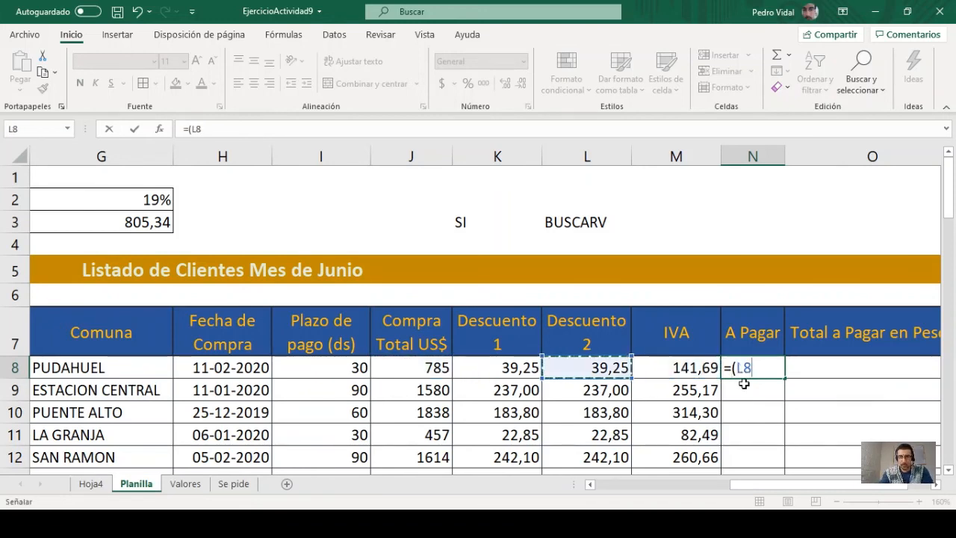
{"action": "type", "text": "-"}
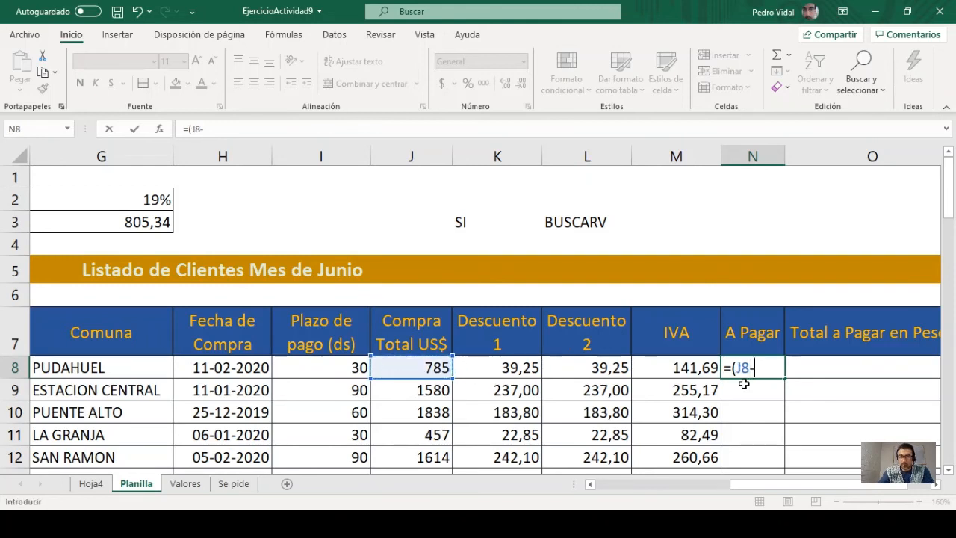
{"action": "key", "text": "Left"}
{"action": "key", "text": "Left"}
{"action": "key", "text": "Left"}
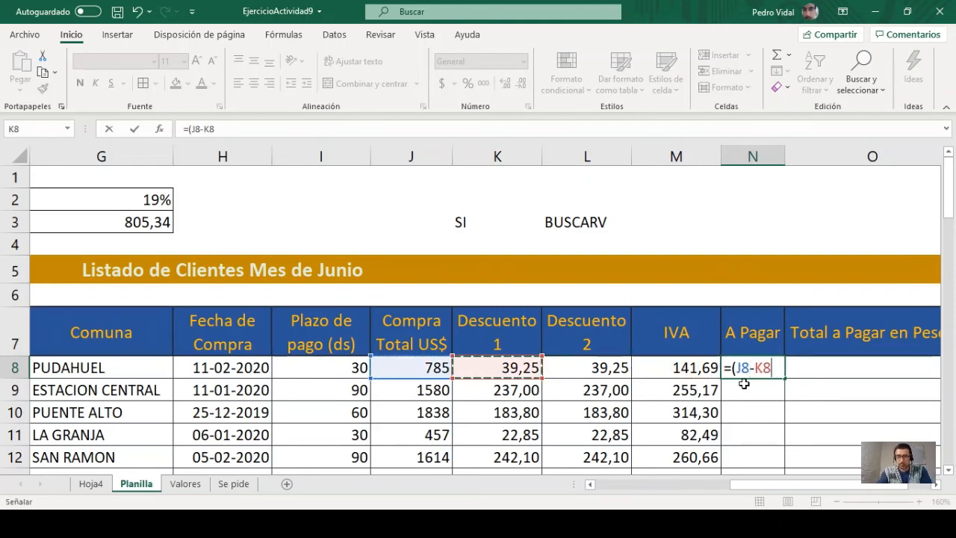
{"action": "type", "text": ")+"}
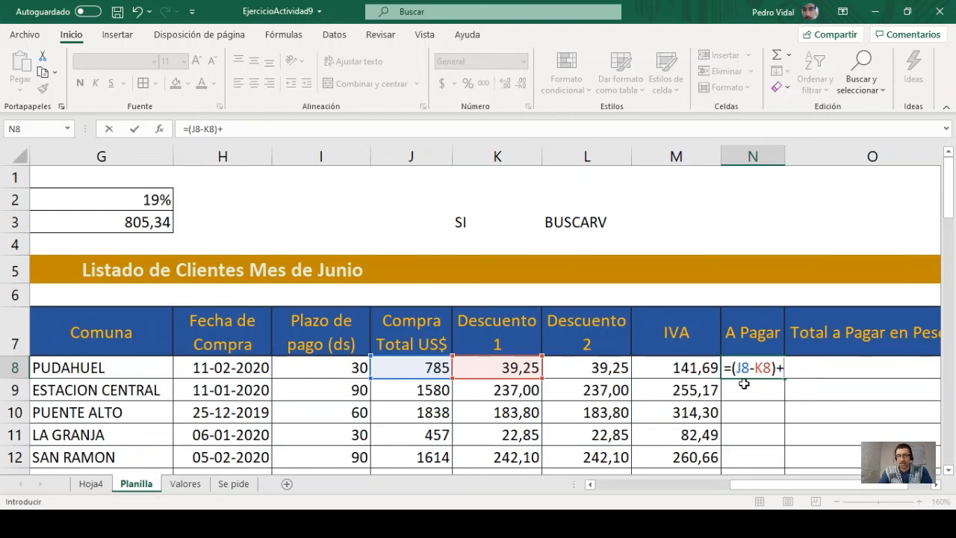
{"action": "key", "text": "Left"}
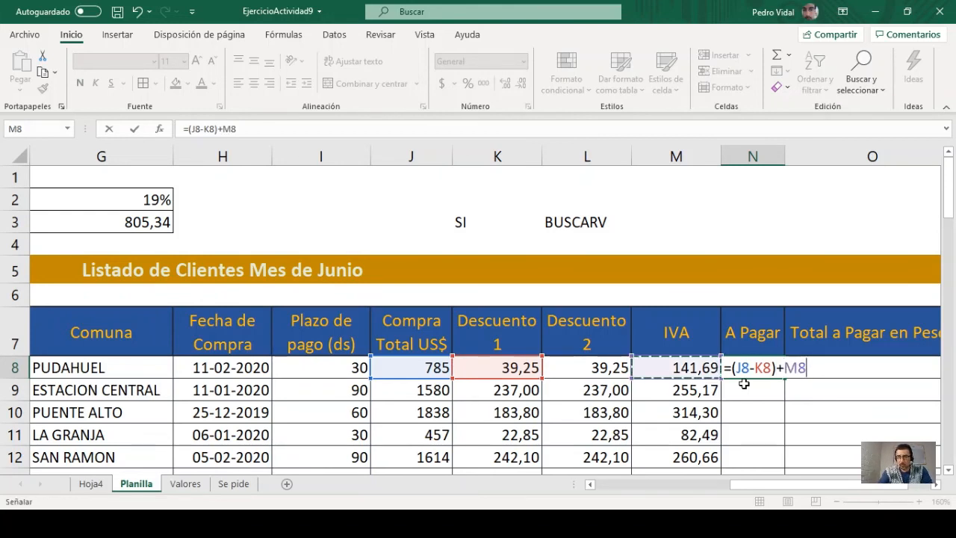
{"action": "key", "text": "BackSpace"}
{"action": "key", "text": "BackSpace"}
{"action": "key", "text": "BackSpace"}
{"action": "key", "text": "BackSpace"}
{"action": "key", "text": "BackSpace"}
{"action": "key", "text": "BackSpace"}
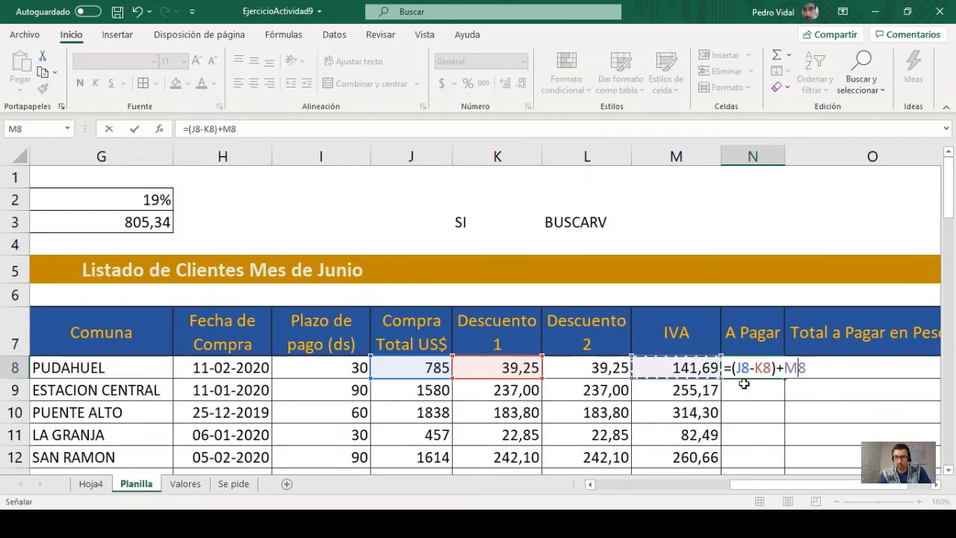
{"action": "key", "text": "BackSpace"}
{"action": "key", "text": "BackSpace"}
{"action": "key", "text": "BackSpace"}
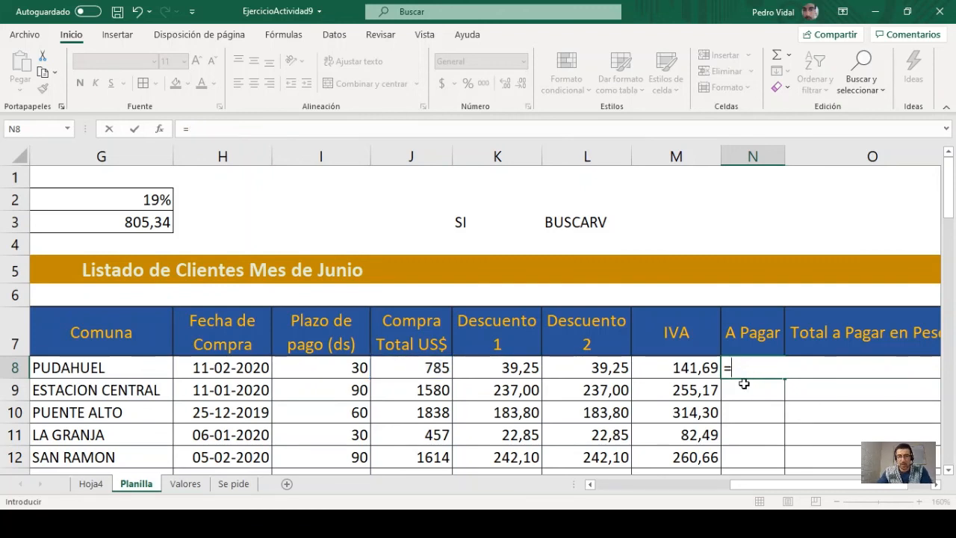
Complete the N8 formula as =J8-K8+M8 and fill it down the A Pagar column.
{"action": "left_click", "coordinate": [431, 362]}
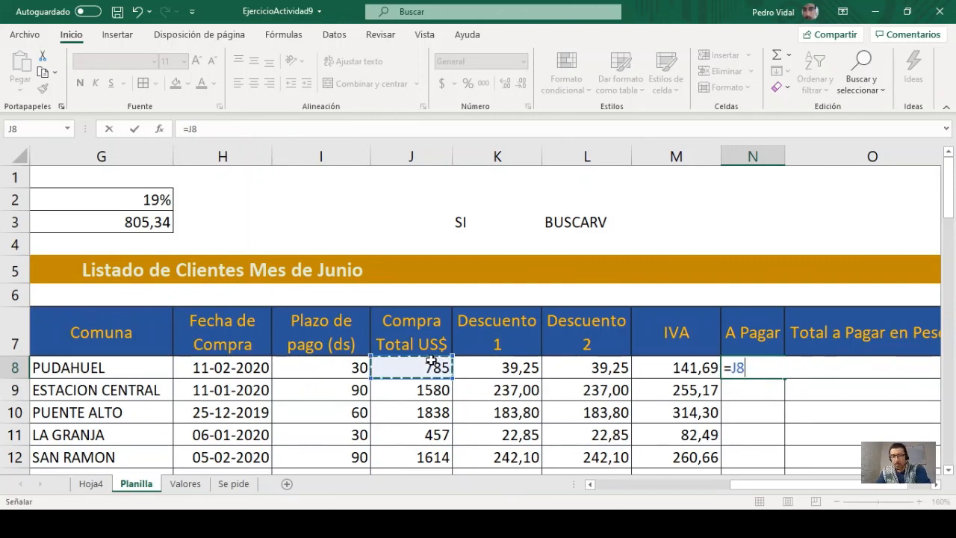
{"action": "type", "text": "+"}
{"action": "left_click", "coordinate": [495, 365]}
{"action": "key", "text": "BackSpace"}
{"action": "key", "text": "BackSpace"}
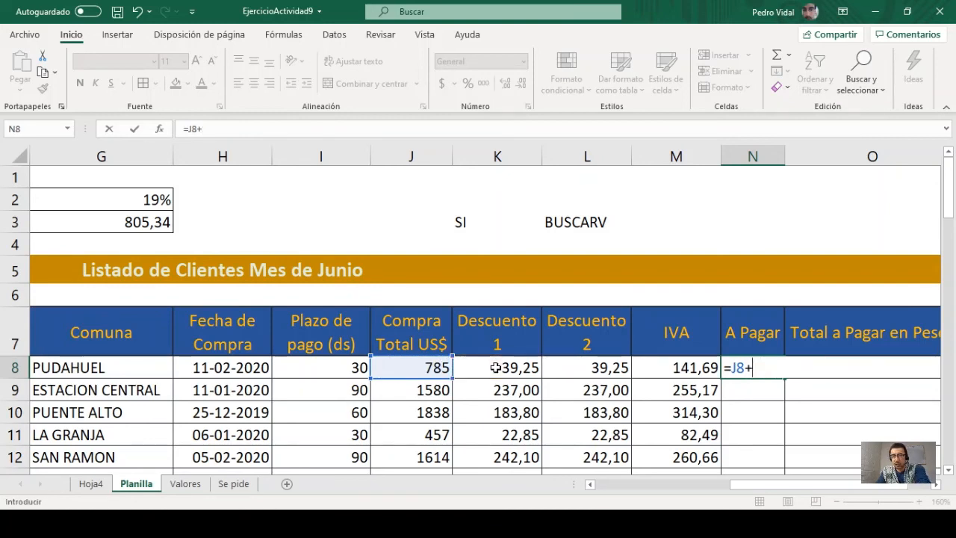
{"action": "type", "text": "-"}
{"action": "left_click", "coordinate": [495, 367]}
{"action": "type", "text": "+"}
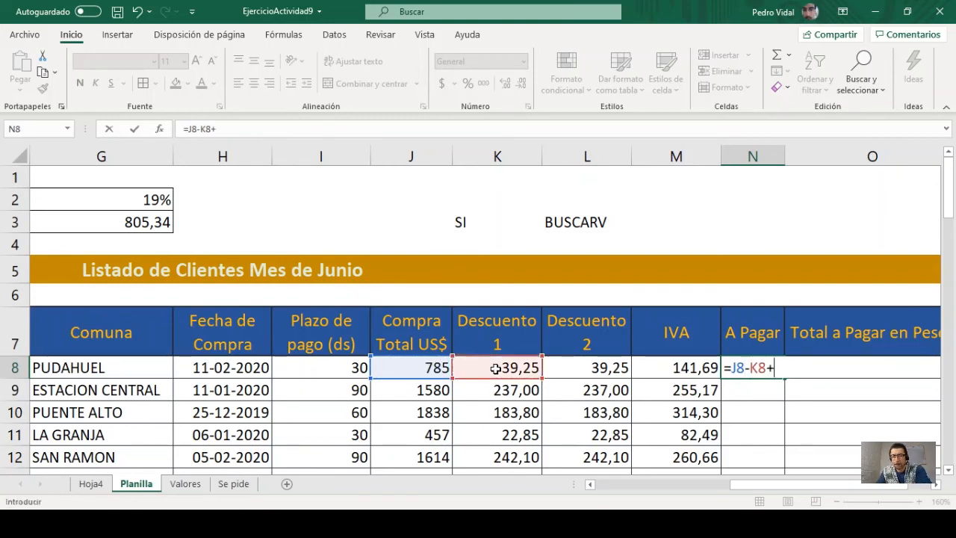
{"action": "left_click", "coordinate": [656, 371]}
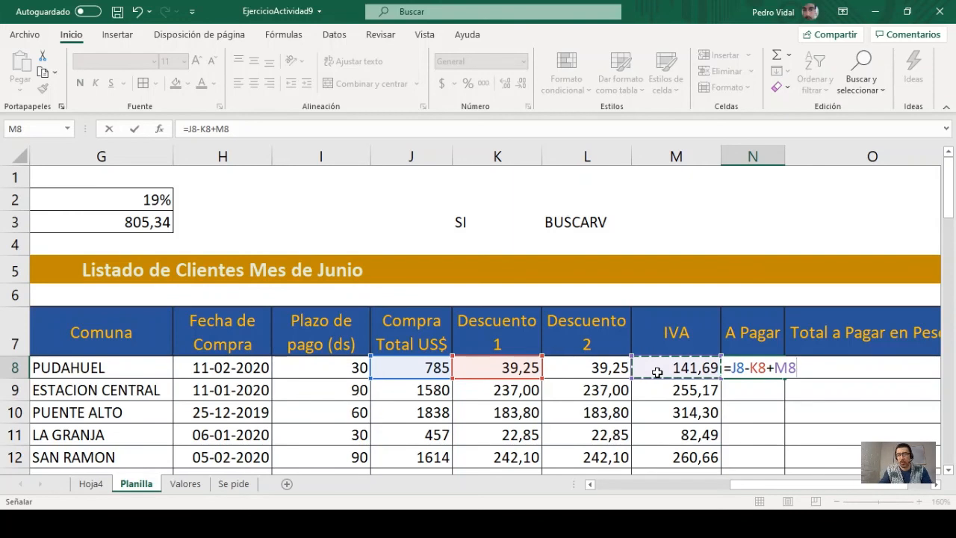
{"action": "key", "text": "Return"}
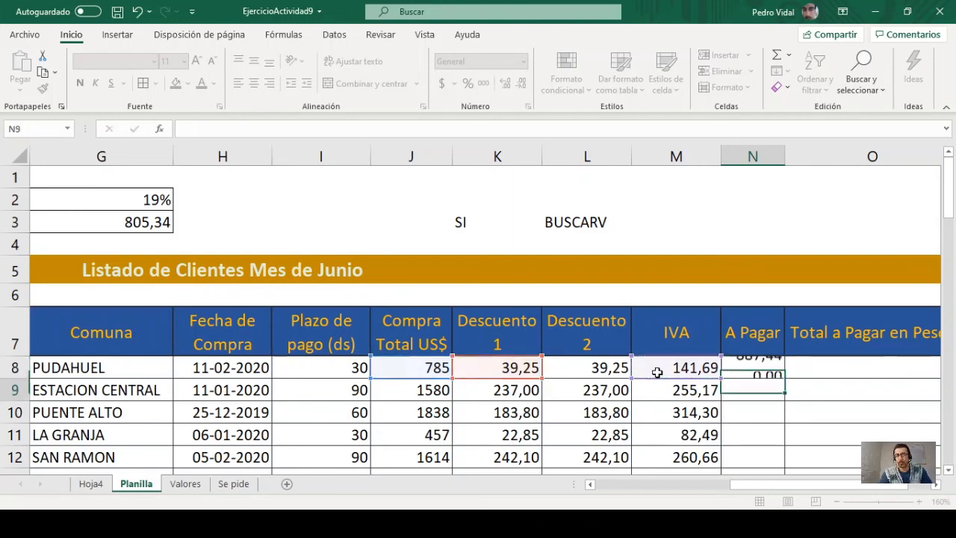
{"action": "left_click", "coordinate": [746, 366]}
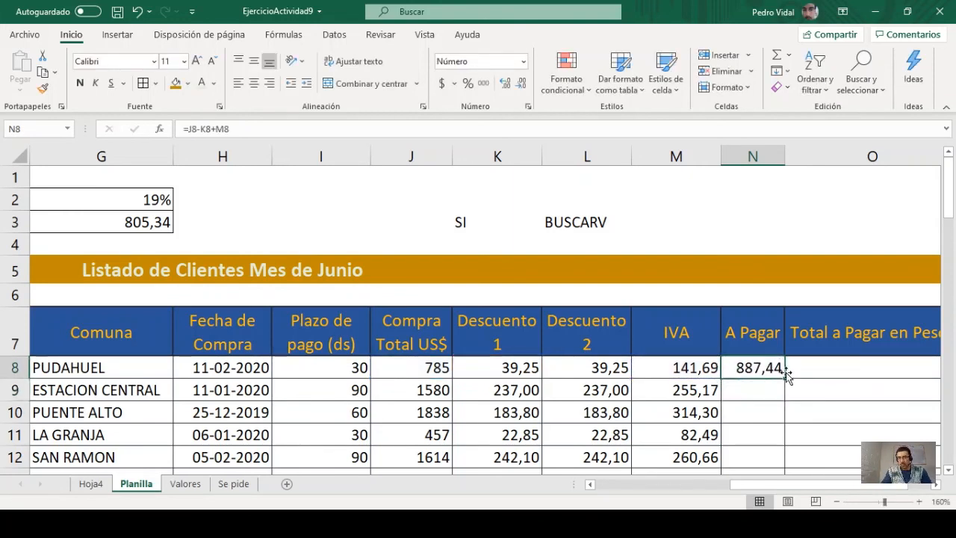
{"action": "double_click", "coordinate": [787, 380]}
Extend the A Pagar heading in N7 with US$ on a second line within the cell.
{"action": "double_click", "coordinate": [740, 332]}
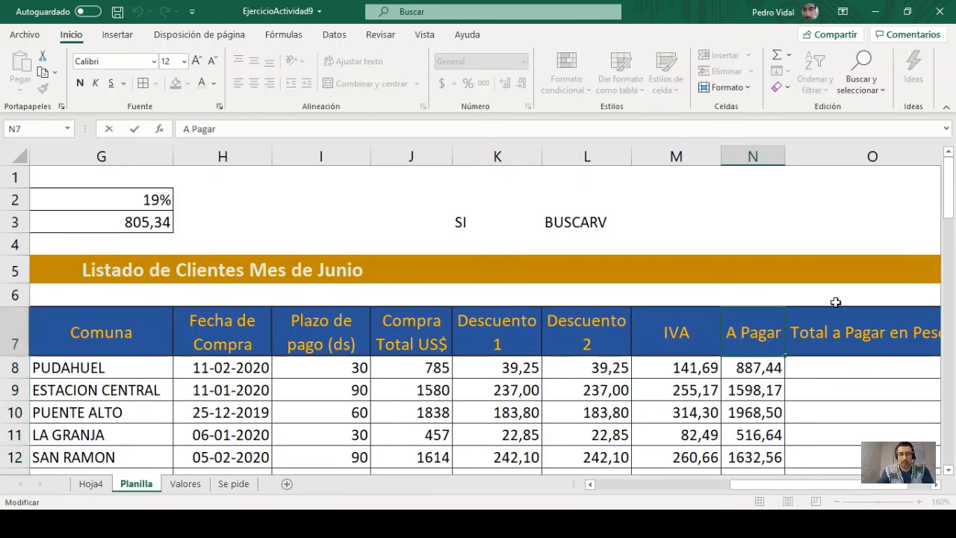
{"action": "key", "text": "alt+Return"}
{"action": "type", "text": "us$"}
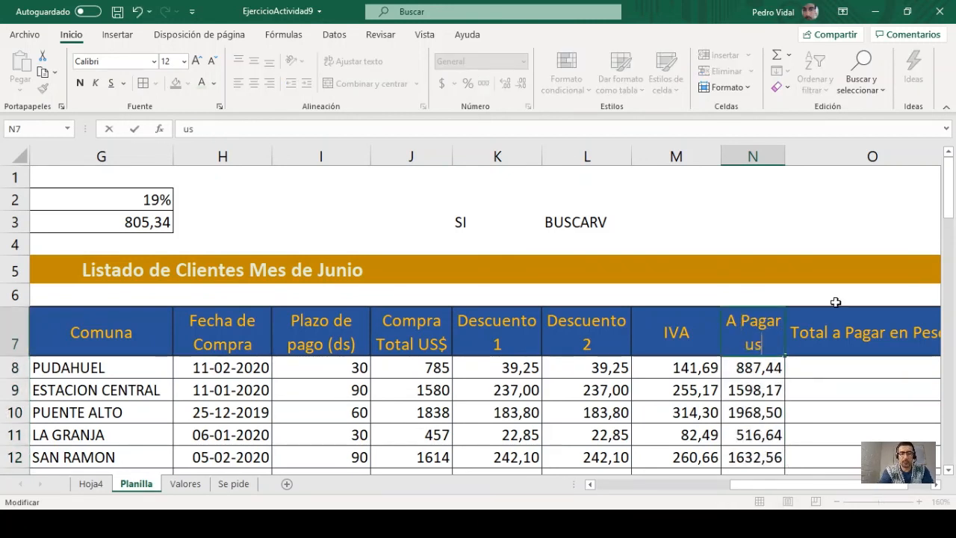
{"action": "key", "text": "BackSpace"}
{"action": "key", "text": "BackSpace"}
{"action": "key", "text": "BackSpace"}
{"action": "type", "text": "US$"}
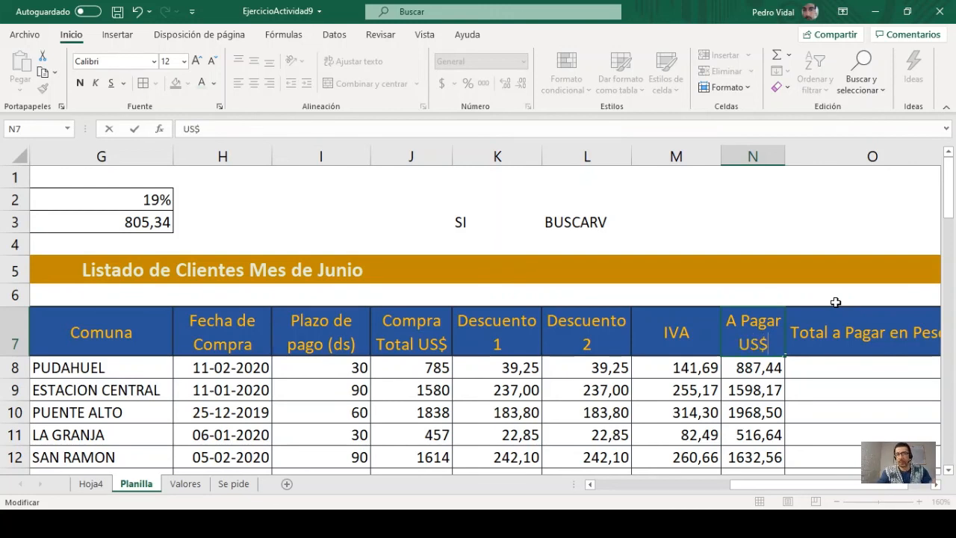
{"action": "key", "text": "Return"}
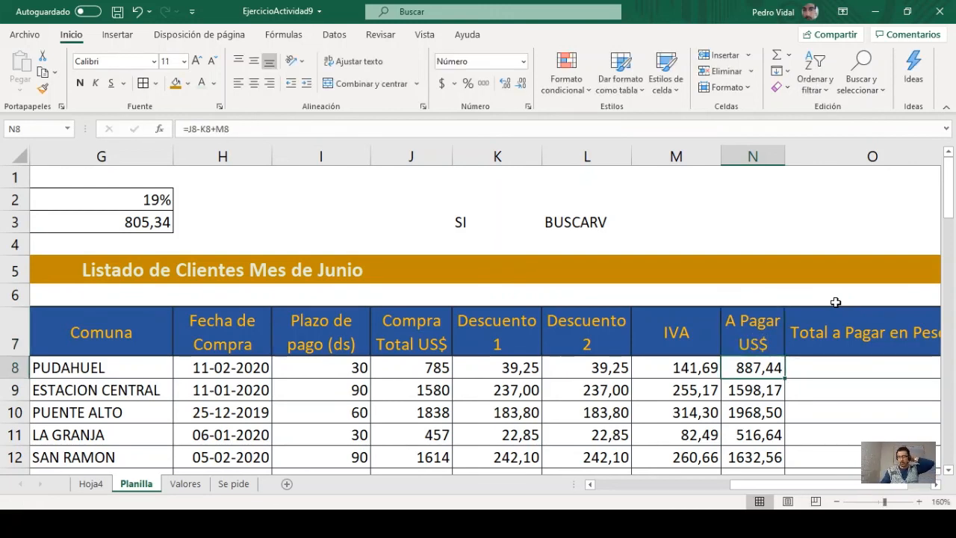
Enter the formula =N8*G3 in O8 to convert the first A Pagar US$ amount to pesos with the dollar value.
{"action": "left_click", "coordinate": [842, 370]}
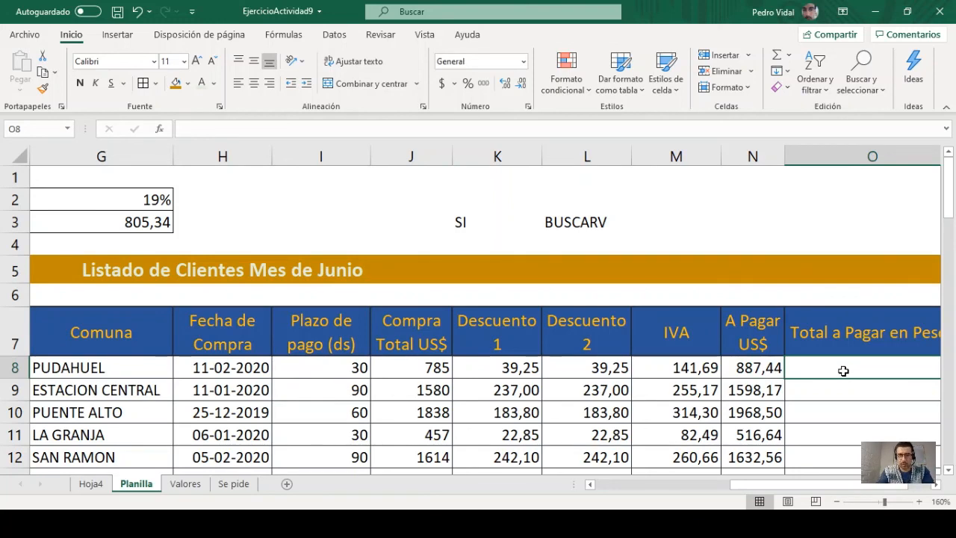
{"action": "type", "text": "="}
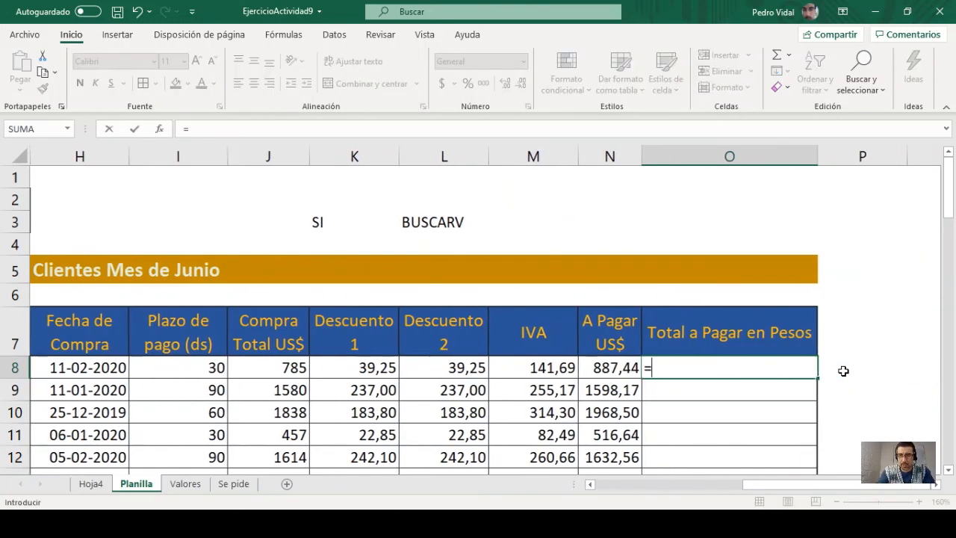
{"action": "left_click", "coordinate": [607, 366]}
{"action": "type", "text": "*"}
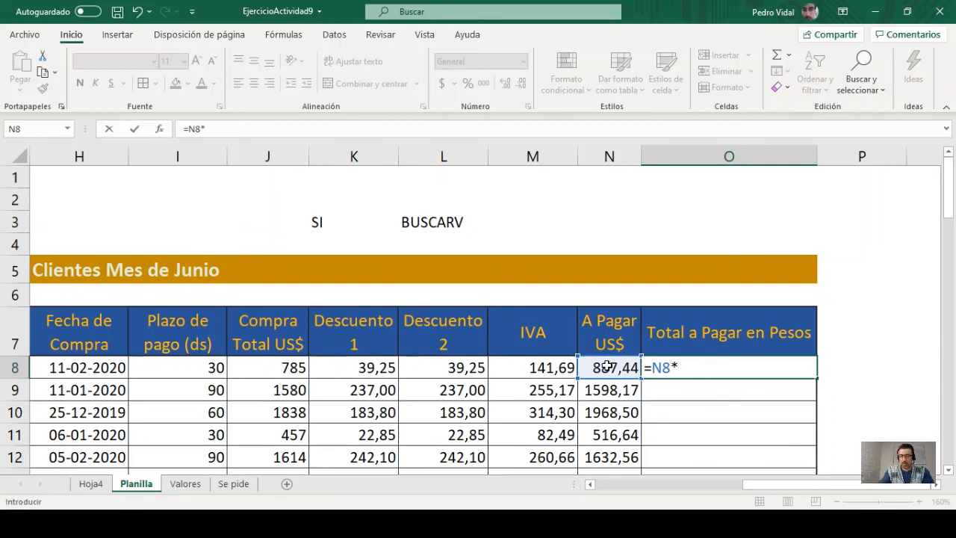
{"action": "key", "text": "Up"}
{"action": "key", "text": "Up"}
{"action": "key", "text": "Up"}
{"action": "key", "text": "Up"}
{"action": "key", "text": "Up"}
{"action": "key", "text": "Left"}
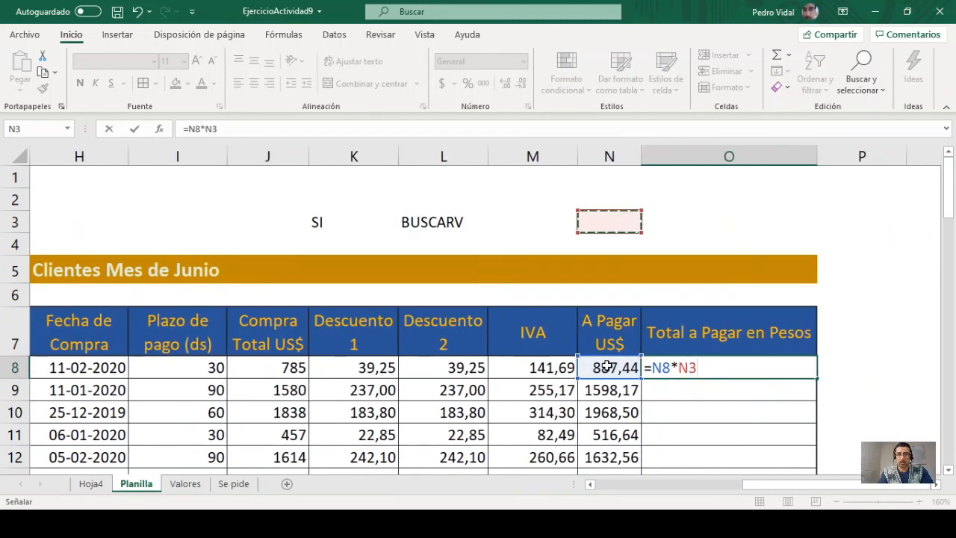
{"action": "key", "text": "Left"}
{"action": "key", "text": "Left"}
{"action": "key", "text": "Left"}
{"action": "key", "text": "Left"}
{"action": "key", "text": "Left"}
{"action": "key", "text": "Left"}
{"action": "key", "text": "Left"}
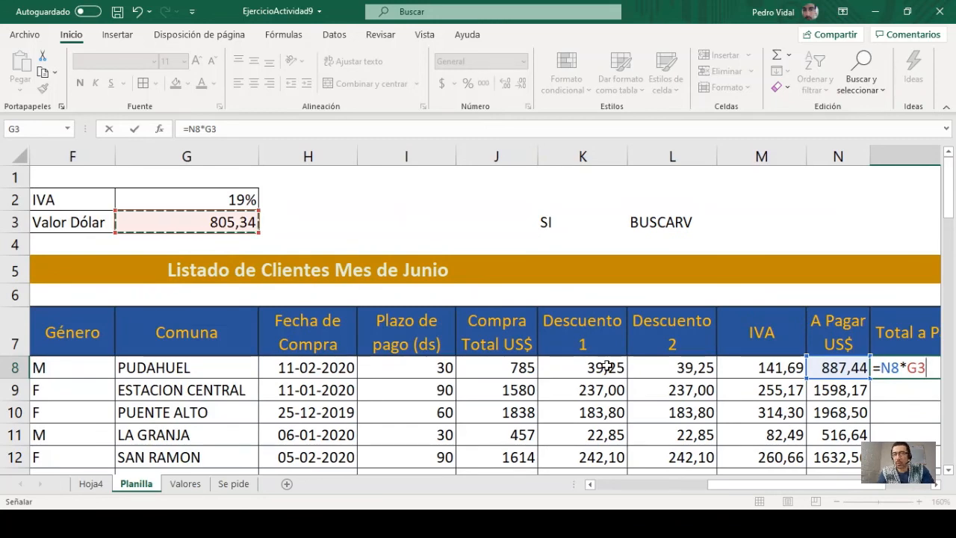
{"action": "key", "text": "Return"}
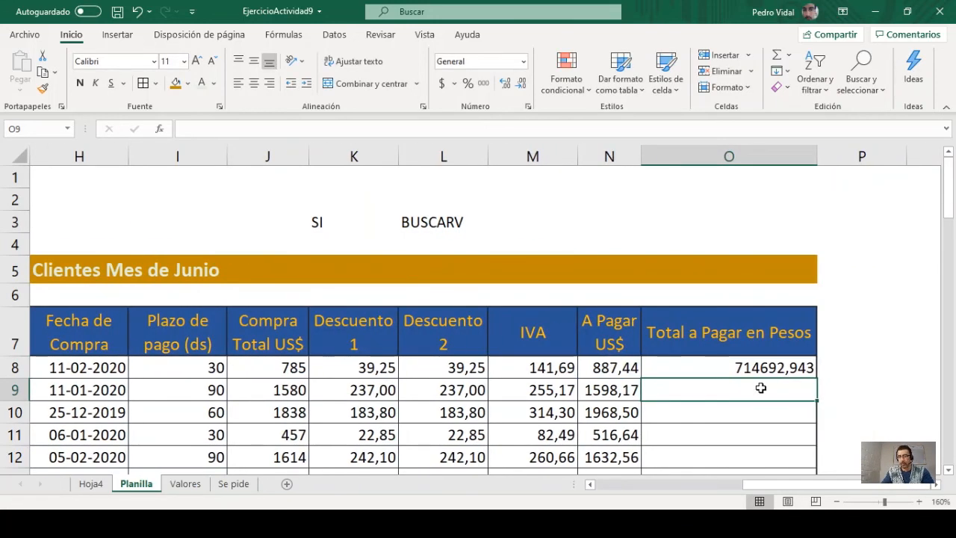
Make the dollar value reference in the O8 formula absolute so that it reads =N8*$G$3.
{"action": "left_click", "coordinate": [762, 366]}
{"action": "key", "text": "F2"}
{"action": "key", "text": "F4"}
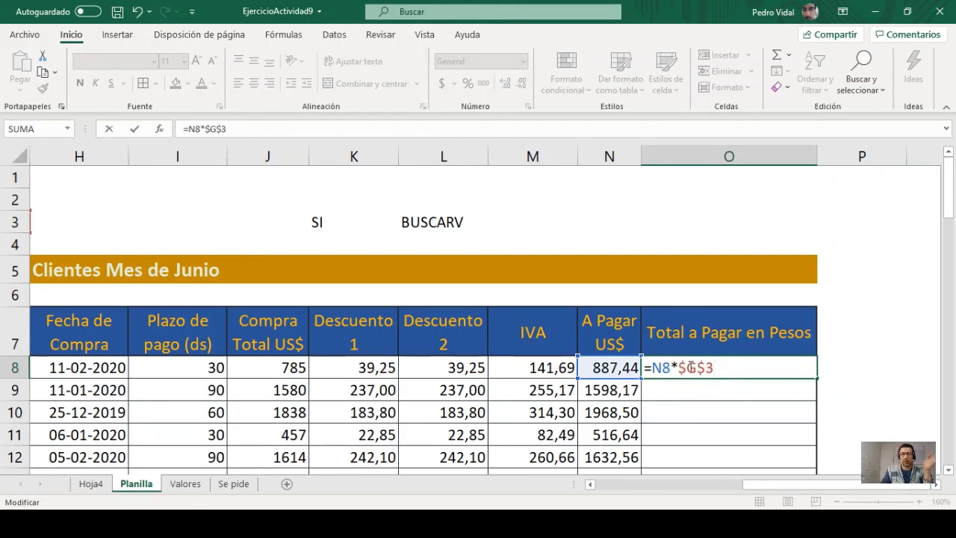
{"action": "key", "text": "Return"}
{"action": "left_click", "coordinate": [689, 366]}
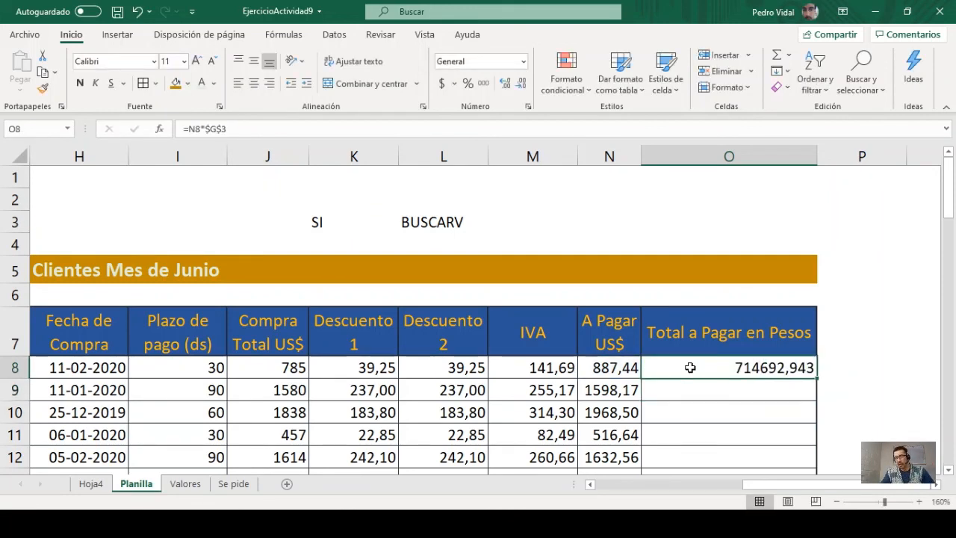
{"action": "key", "text": "F2"}
{"action": "key", "text": "Escape"}
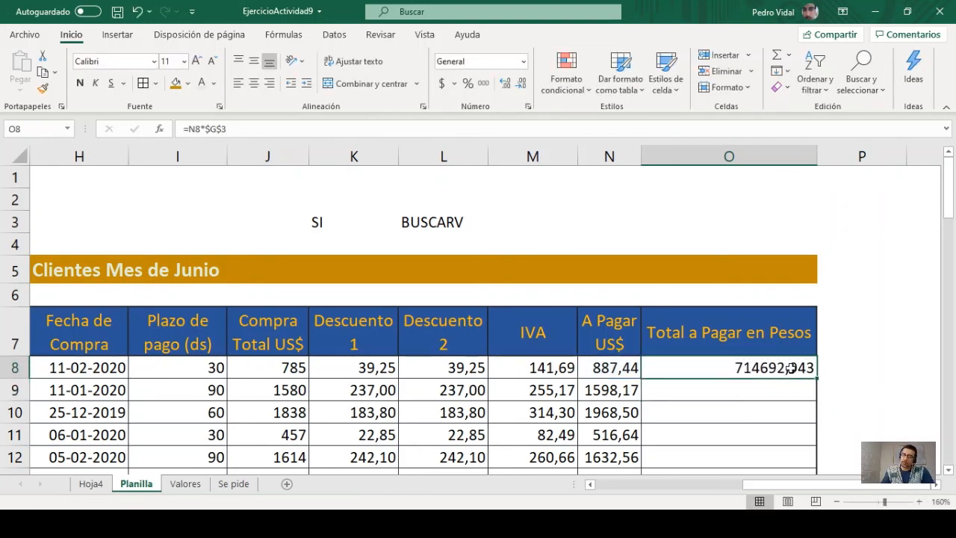
Round the peso total in O8 to zero decimals by changing the formula to =REDONDEAR(N8*$G$3;0).
{"action": "double_click", "coordinate": [696, 367]}
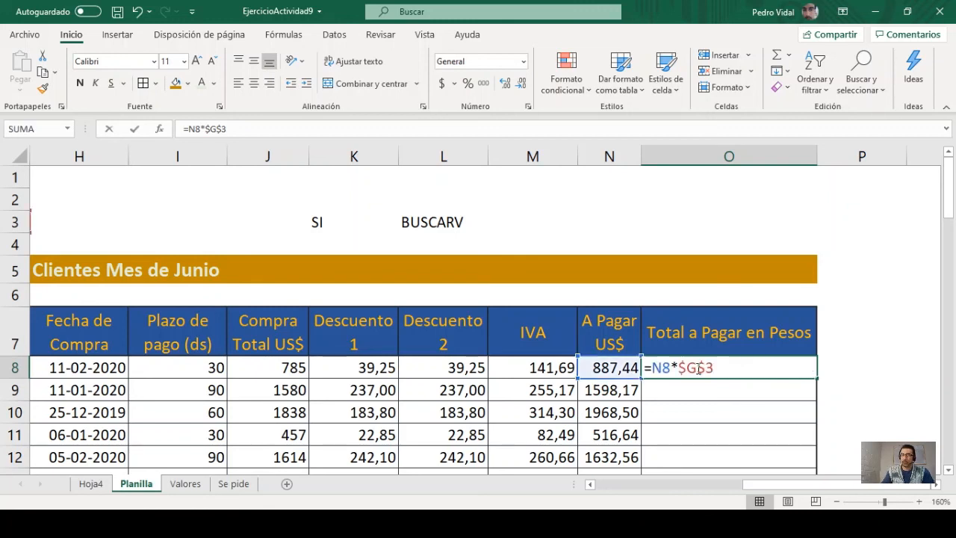
{"action": "left_click", "coordinate": [651, 366]}
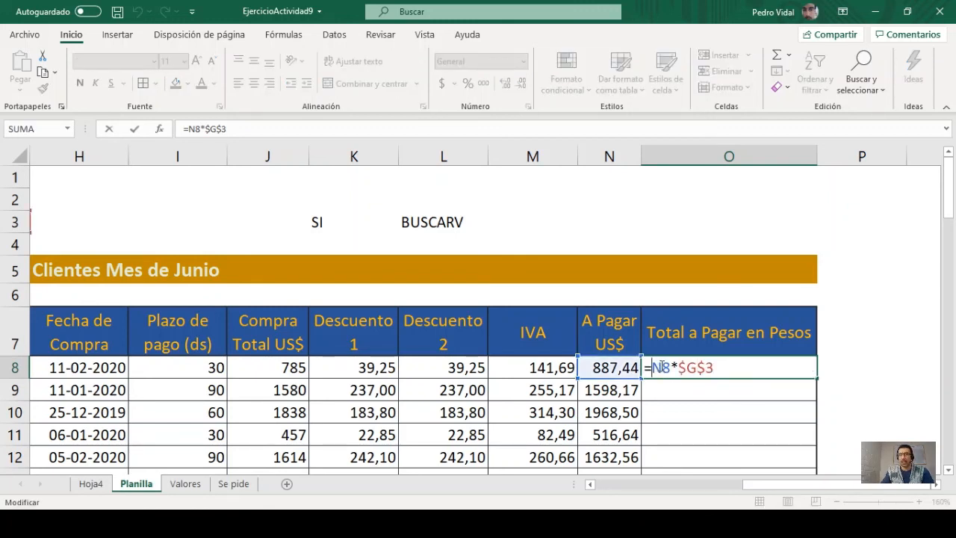
{"action": "type", "text": "REDONDE"}
{"action": "type", "text": "AR("}
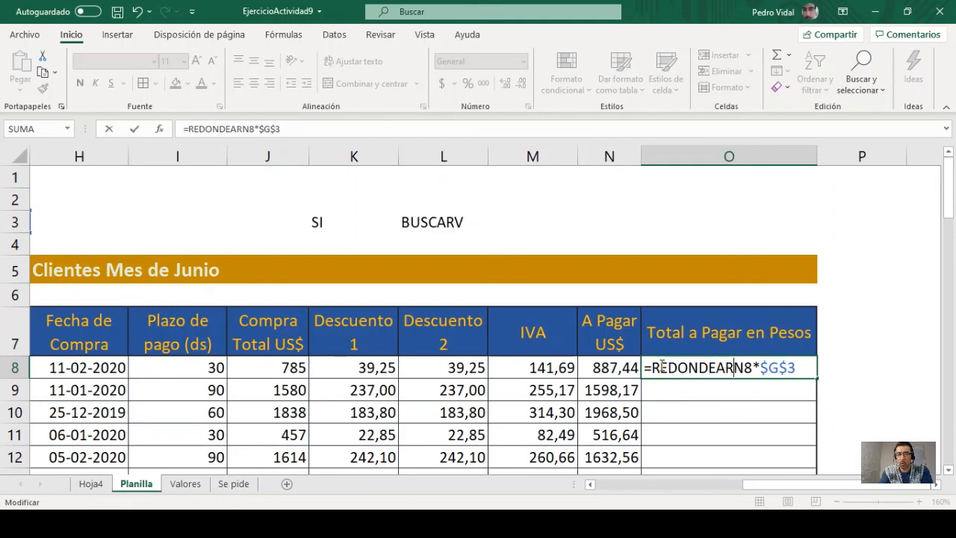
{"action": "key", "text": "Right"}
{"action": "key", "text": "Right"}
{"action": "key", "text": "Right"}
{"action": "key", "text": "Right"}
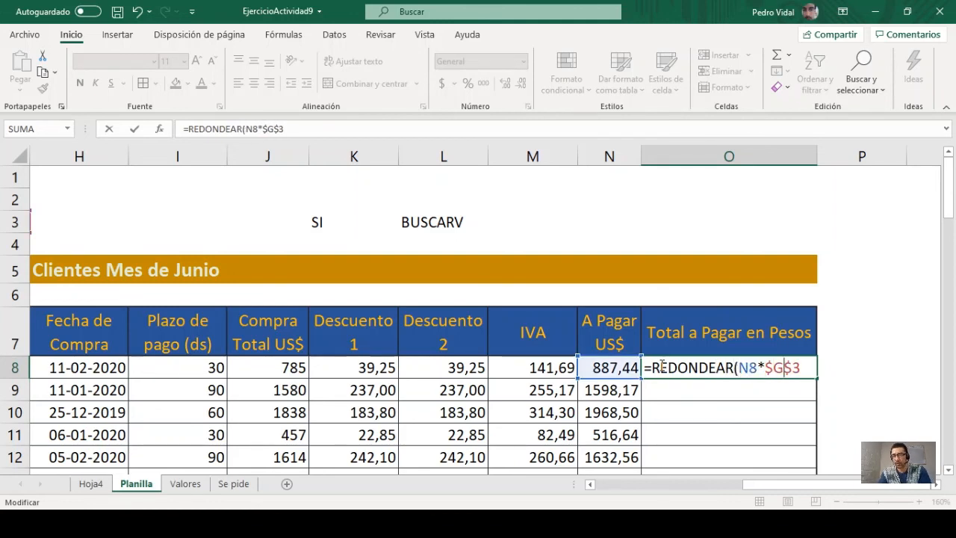
{"action": "type", "text": ";"}
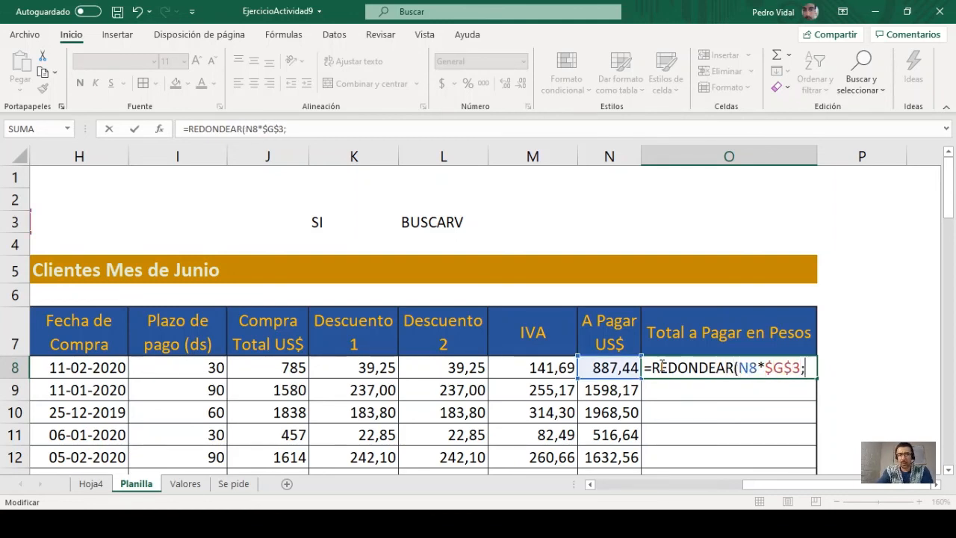
{"action": "type", "text": "0)"}
{"action": "key", "text": "Return"}
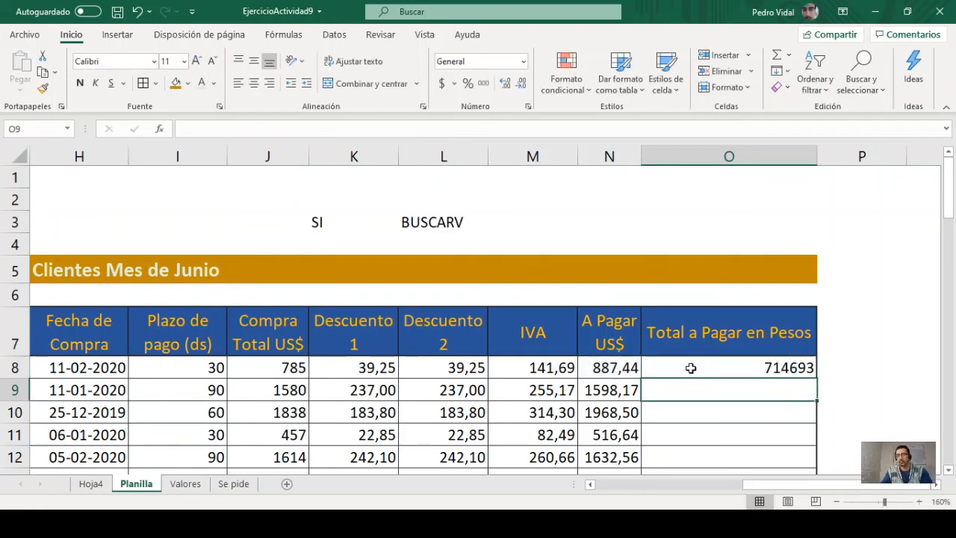
Narrow column O and increase the height of header row 7 so the wrapped Total a Pagar en Pesos heading fits.
{"action": "left_click_drag", "start_coordinate": [816, 158], "coordinate": [742, 161]}
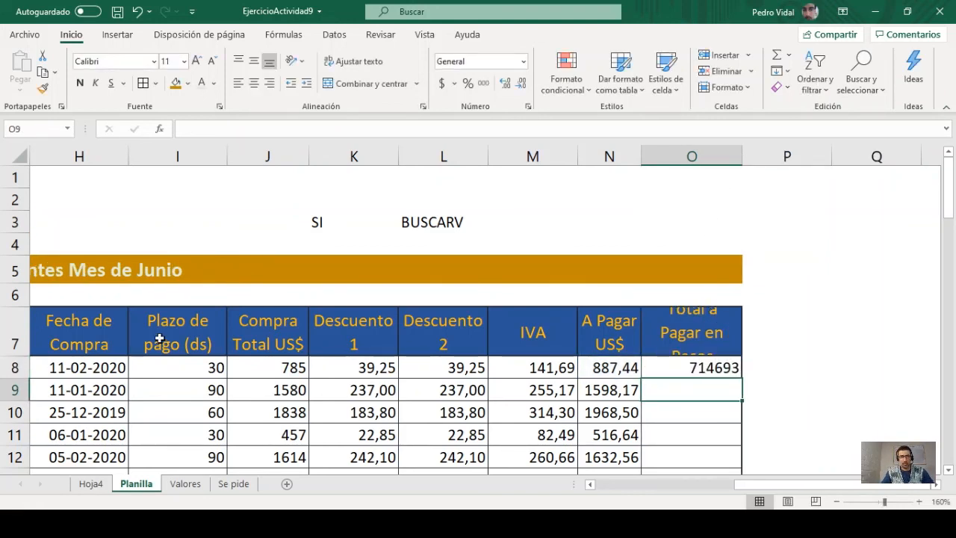
{"action": "left_click_drag", "start_coordinate": [25, 351], "coordinate": [29, 378]}
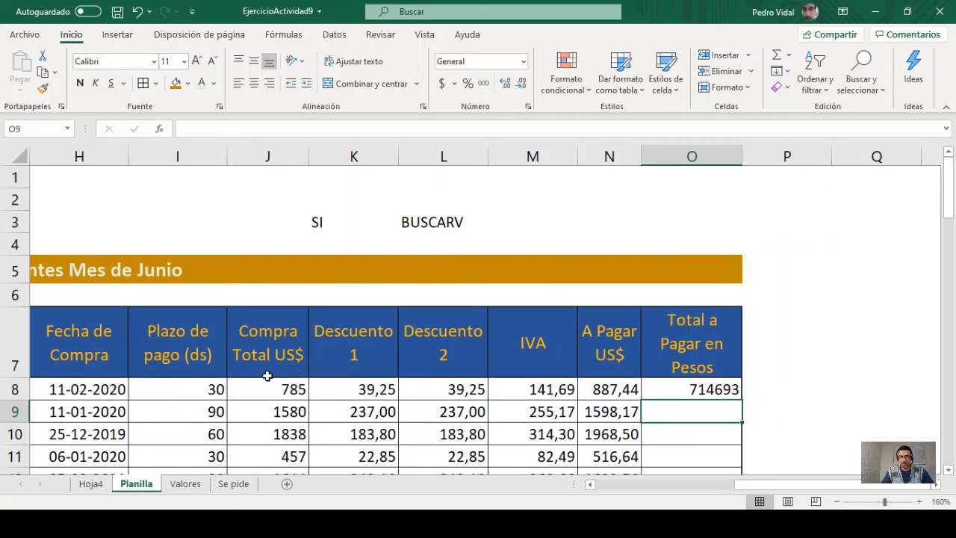
Apply the Contabilidad $ format to O8 and fill its formula down the Total a Pagar en Pesos column.
{"action": "left_click", "coordinate": [662, 388]}
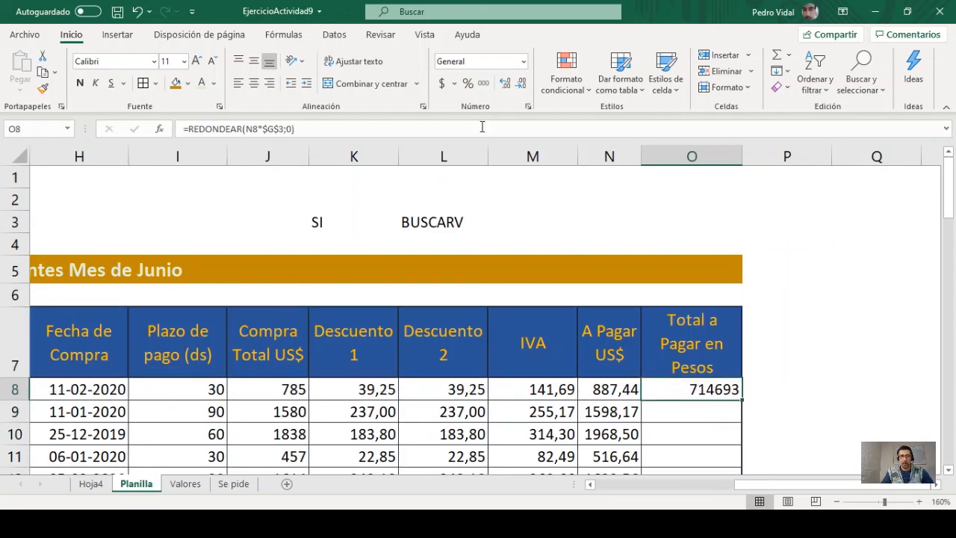
{"action": "left_click", "coordinate": [439, 84]}
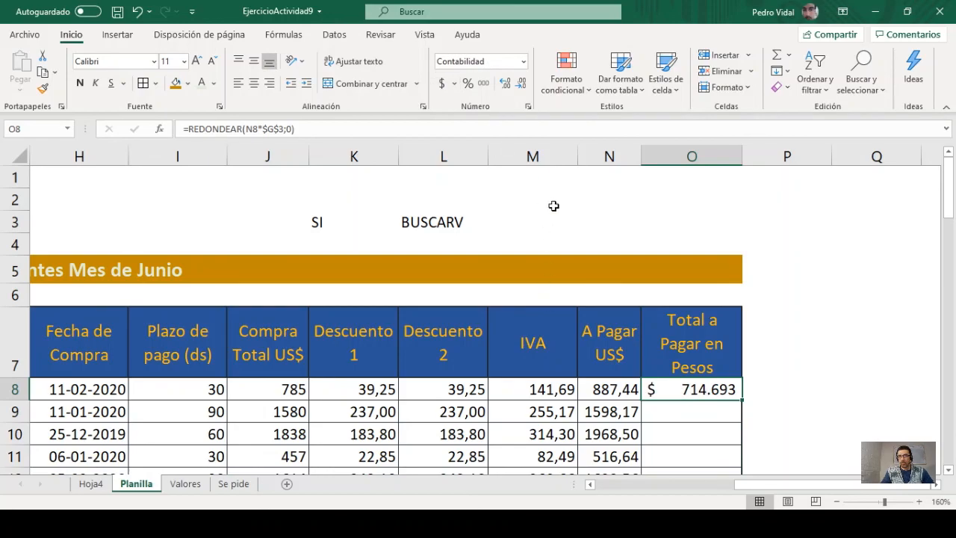
{"action": "double_click", "coordinate": [739, 402]}
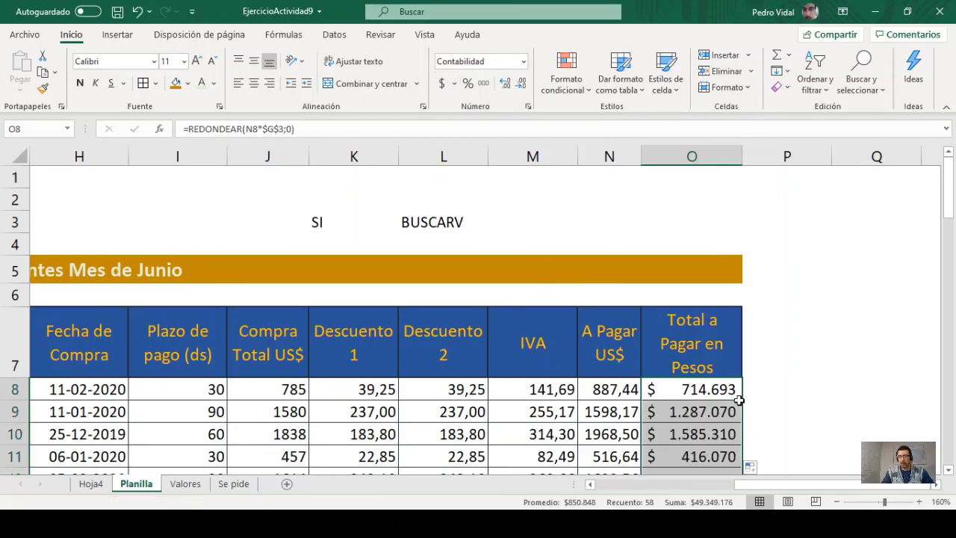
{"action": "scroll", "coordinate": [567, 397], "scroll_direction": "down", "scroll_amount": 5}
{"action": "scroll", "coordinate": [569, 395], "scroll_direction": "down", "scroll_amount": 14}
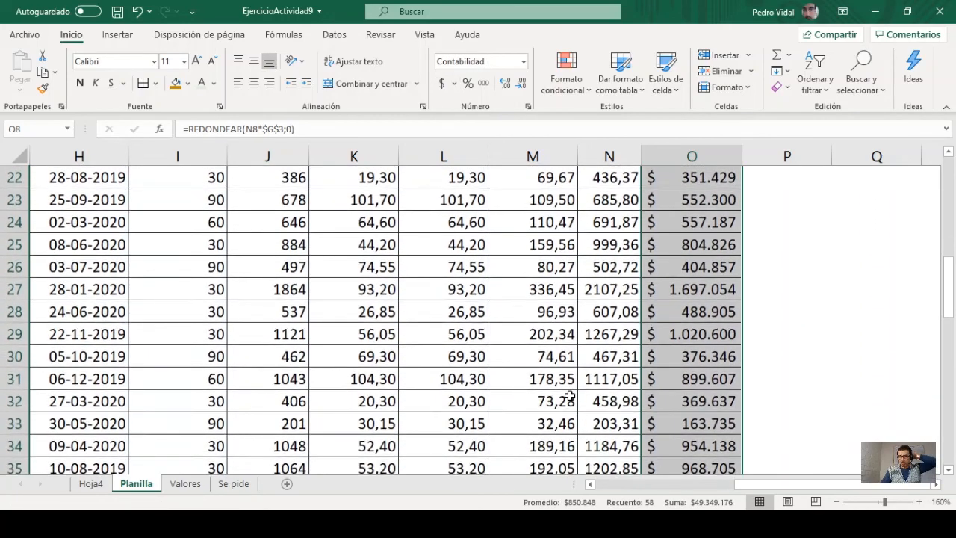
{"action": "scroll", "coordinate": [569, 395], "scroll_direction": "up", "scroll_amount": 19}
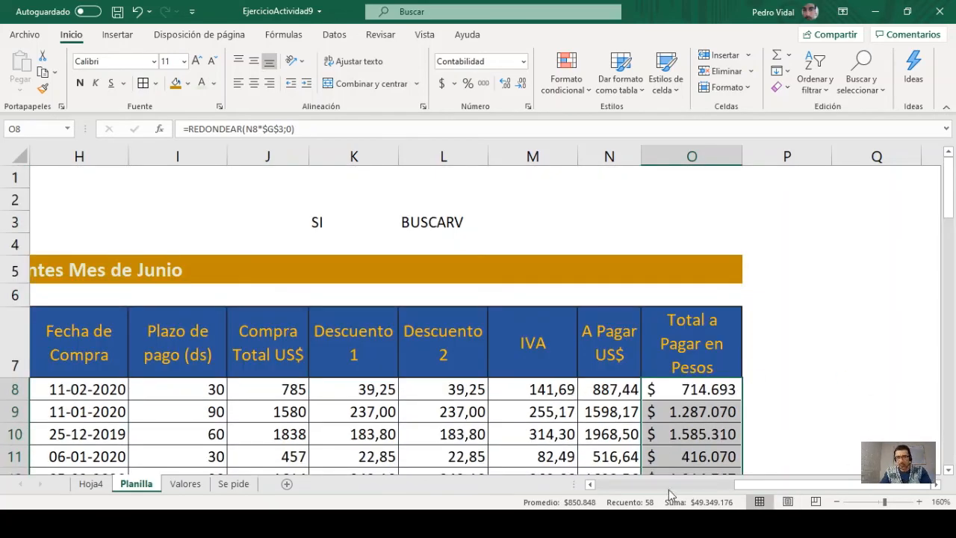
Examine the extent of the completed client table, from the Total a Pagar en Pesos heading across to the first column.
{"action": "scroll", "coordinate": [517, 404], "scroll_direction": "down", "scroll_amount": 1, "text": "ctrl"}
{"action": "scroll", "coordinate": [520, 403], "scroll_direction": "up", "scroll_amount": 3}
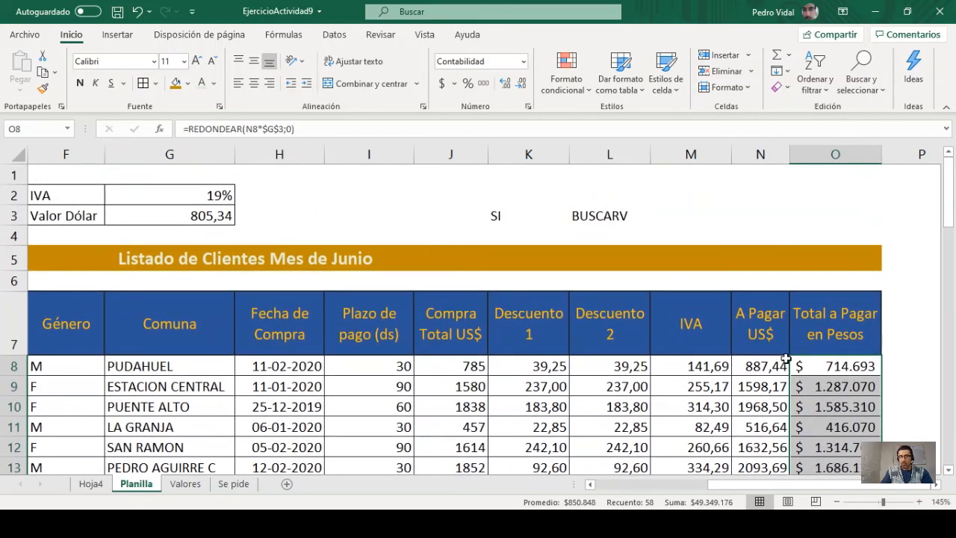
{"action": "left_click", "coordinate": [856, 318]}
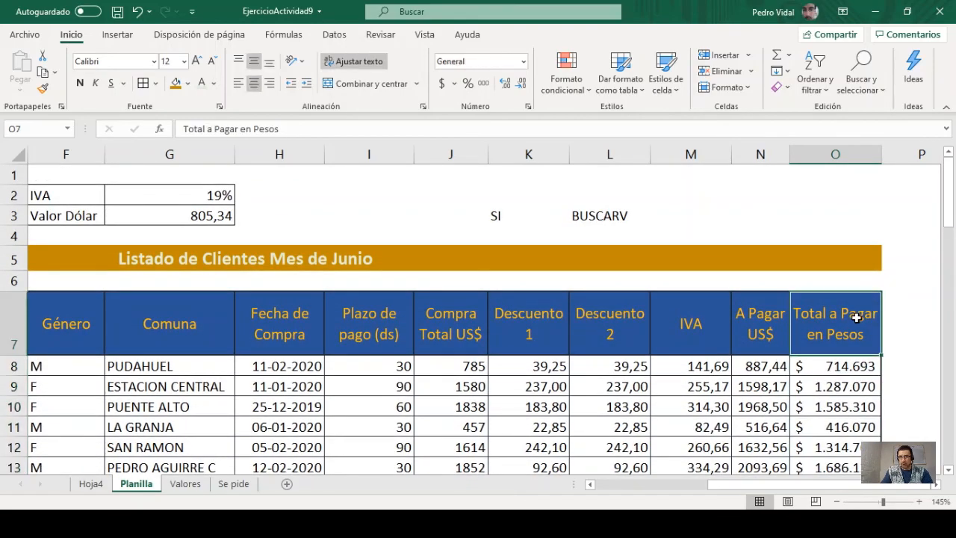
{"action": "key", "text": "ctrl+shift+Left"}
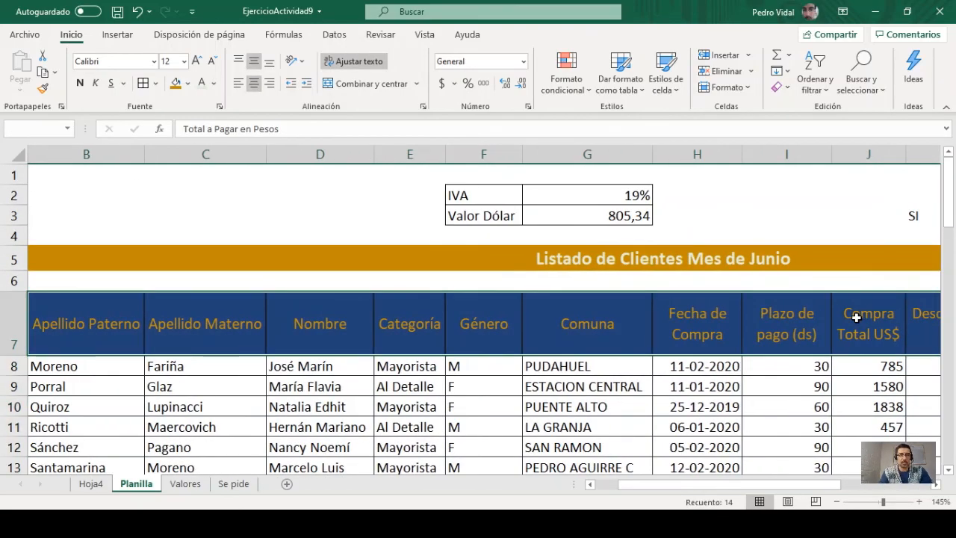
{"action": "key", "text": "ctrl+shift+Down"}
{"action": "key", "text": "Up"}
{"action": "key", "text": "Up"}
{"action": "key", "text": "Up"}
{"action": "key", "text": "Up"}
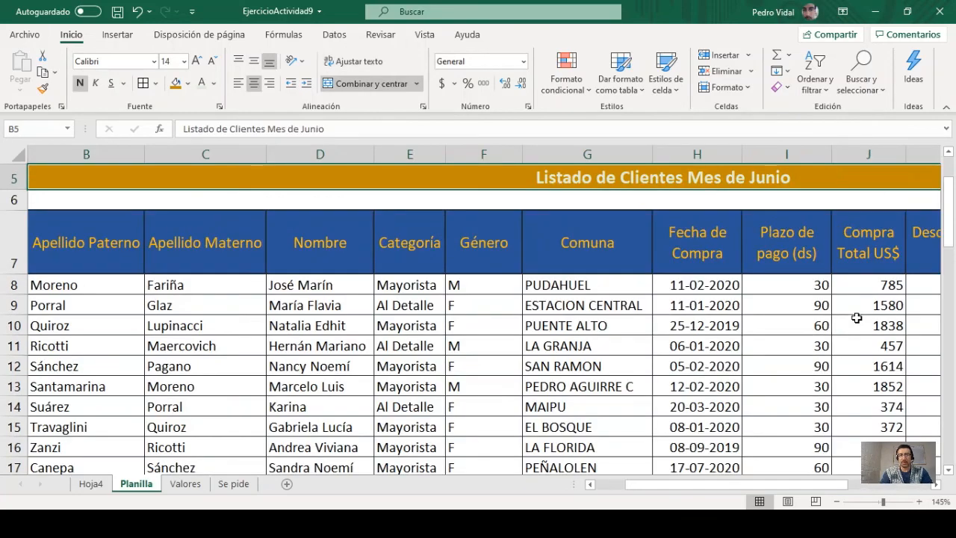
{"action": "key", "text": "Down"}
{"action": "key", "text": "Down"}
{"action": "key", "text": "Down"}
{"action": "key", "text": "Down"}
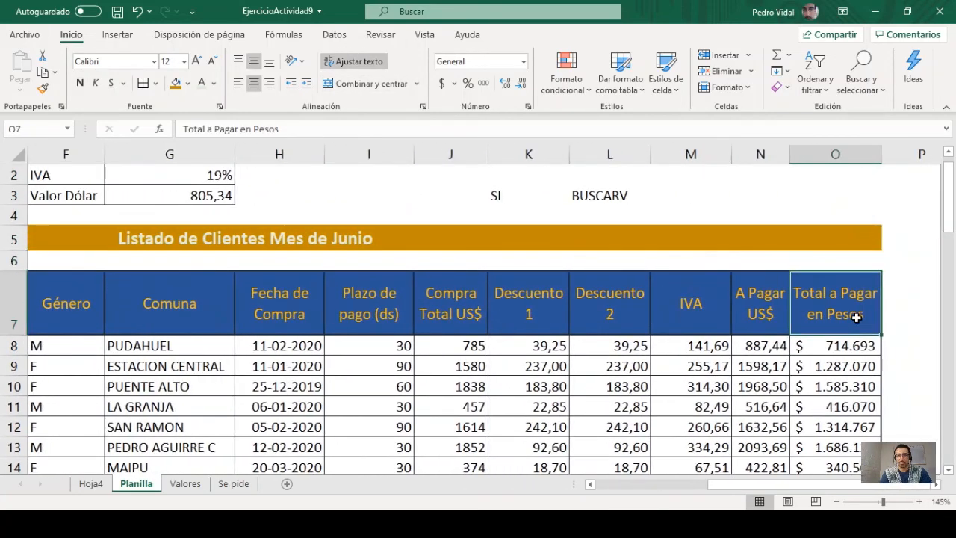
Review the SI formula for Descuento 1 in K8 and the BUSCARV formula for Descuento 2 in L8.
{"action": "key", "text": "Left"}
{"action": "key", "text": "Left"}
{"action": "key", "text": "Left"}
{"action": "key", "text": "Left"}
{"action": "key", "text": "Down"}
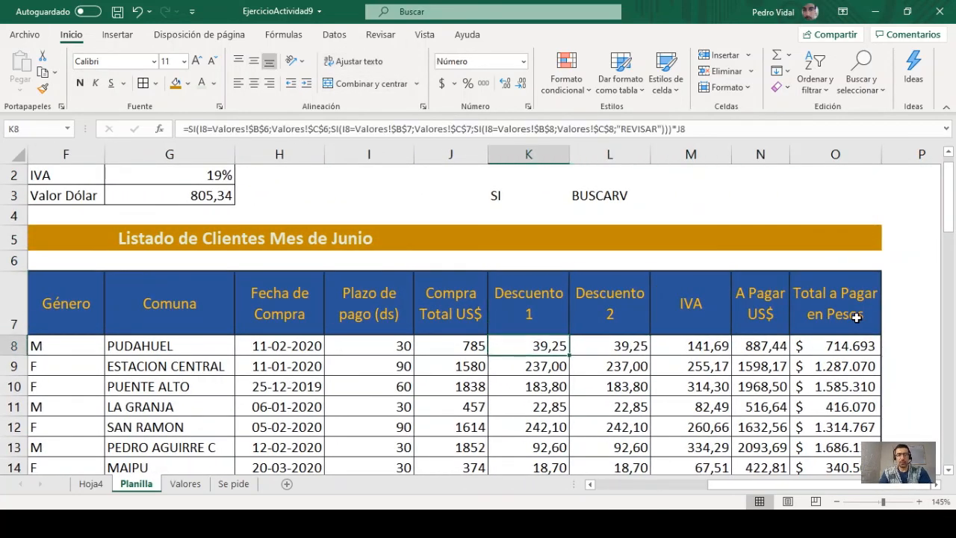
{"action": "key", "text": "F2"}
{"action": "key", "text": "Escape"}
{"action": "key", "text": "Right"}
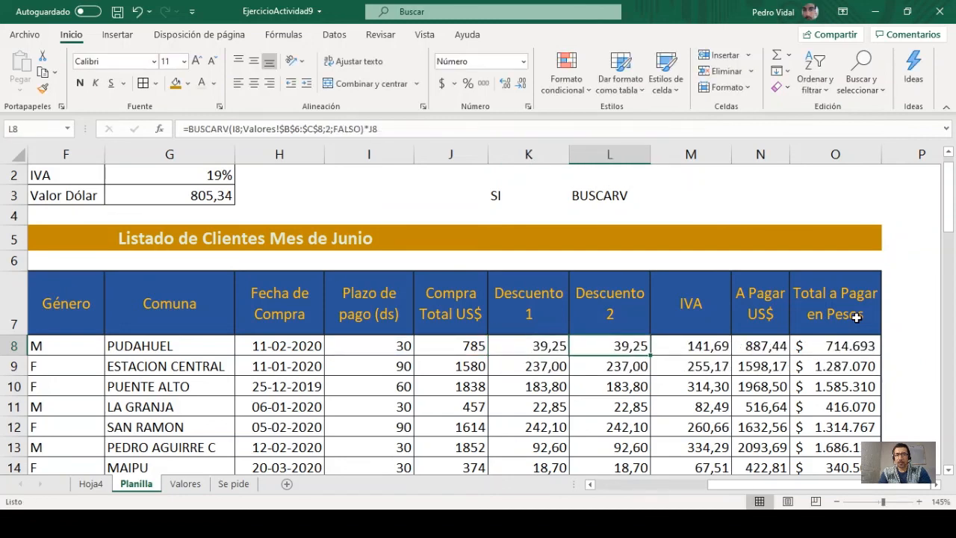
{"action": "key", "text": "F2"}
{"action": "key", "text": "Escape"}
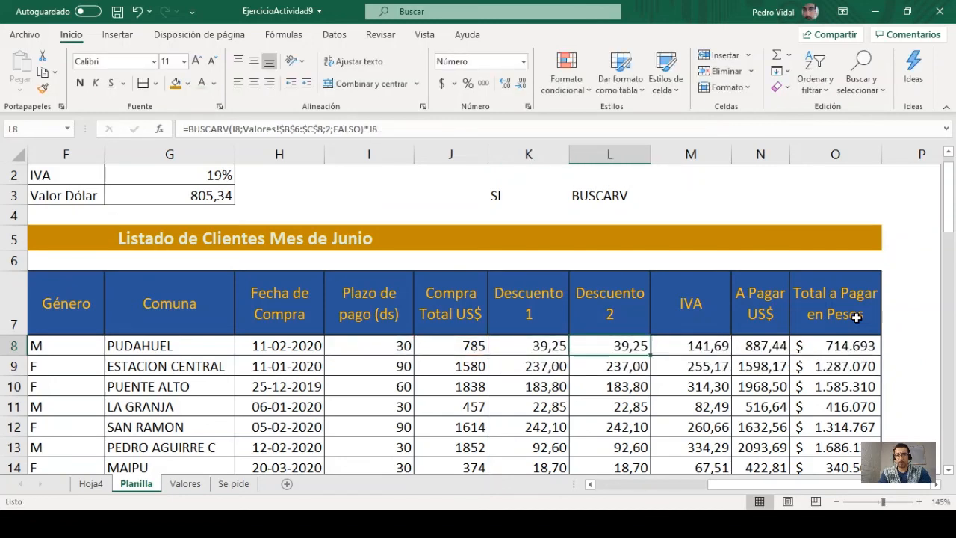
Select the Apellido Paterno heading in B7, at the start of the client table.
{"action": "key", "text": "Left"}
{"action": "key", "text": "Home"}
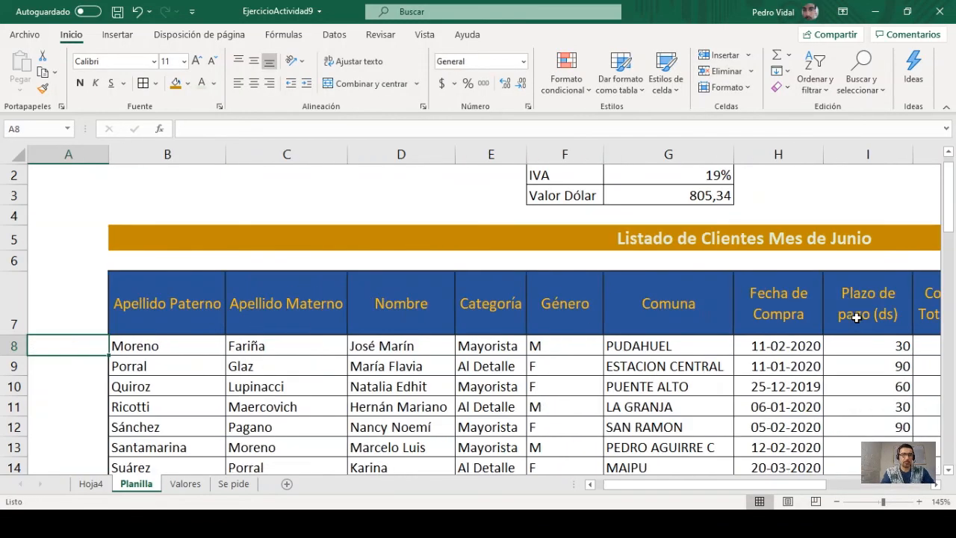
{"action": "key", "text": "Right"}
{"action": "key", "text": "Up"}
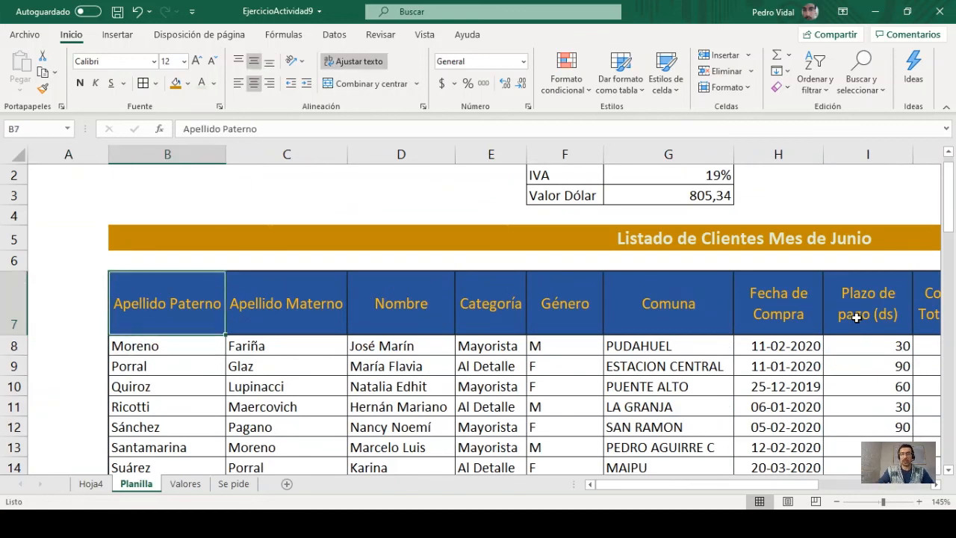